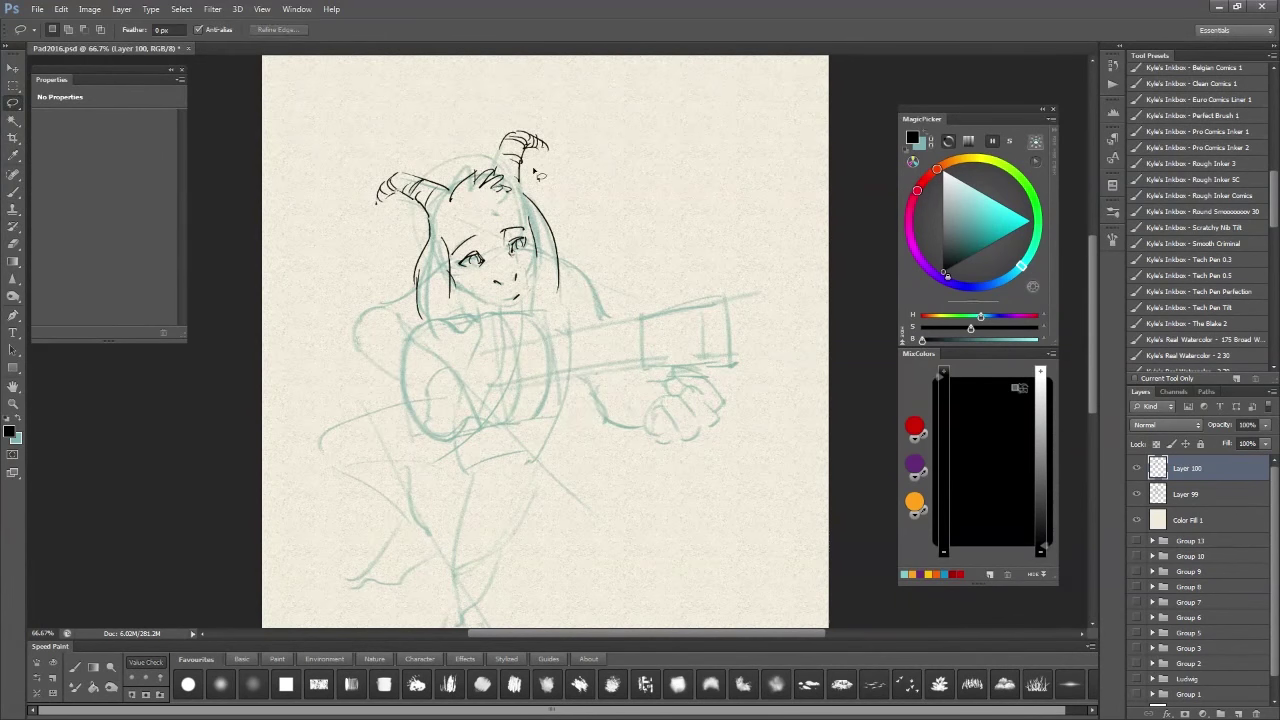
Step: Ink the near sleeve, strumming hand and heart-shaped guitar body over the teal sketch on Layer 100
drag(405, 348, 438, 386)
mouse_move(386, 332)
mouse_down()
mouse_move(428, 362)
mouse_move(464, 328)
mouse_up()
mouse_move(430, 368)
mouse_down()
mouse_move(443, 423)
mouse_move(466, 440)
mouse_move(476, 405)
mouse_up()
drag(366, 320, 415, 290)
mouse_move(418, 388)
mouse_down()
mouse_move(445, 445)
mouse_move(513, 392)
mouse_up()
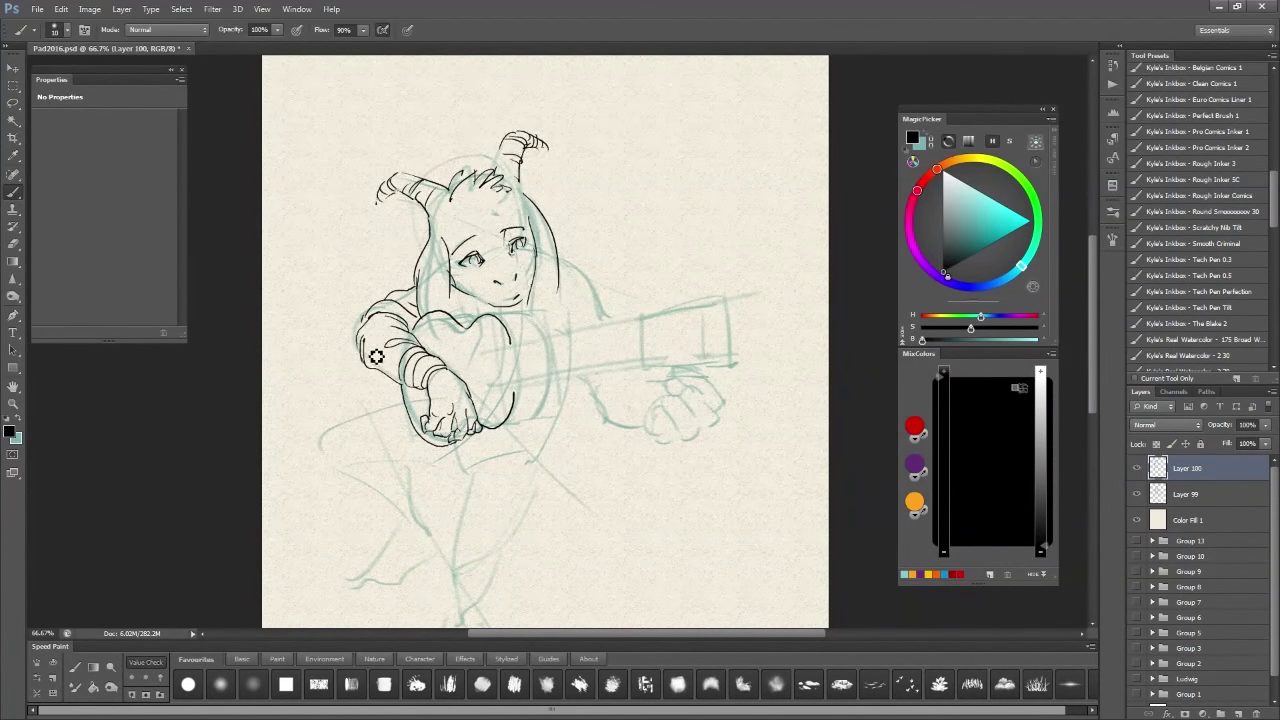
Step: Ink the guitar neck, the headstock outline and the fretting hand with its wrist cuff over the sketch
mouse_move(544, 346)
mouse_down()
mouse_move(505, 401)
mouse_move(548, 428)
mouse_move(634, 300)
mouse_up()
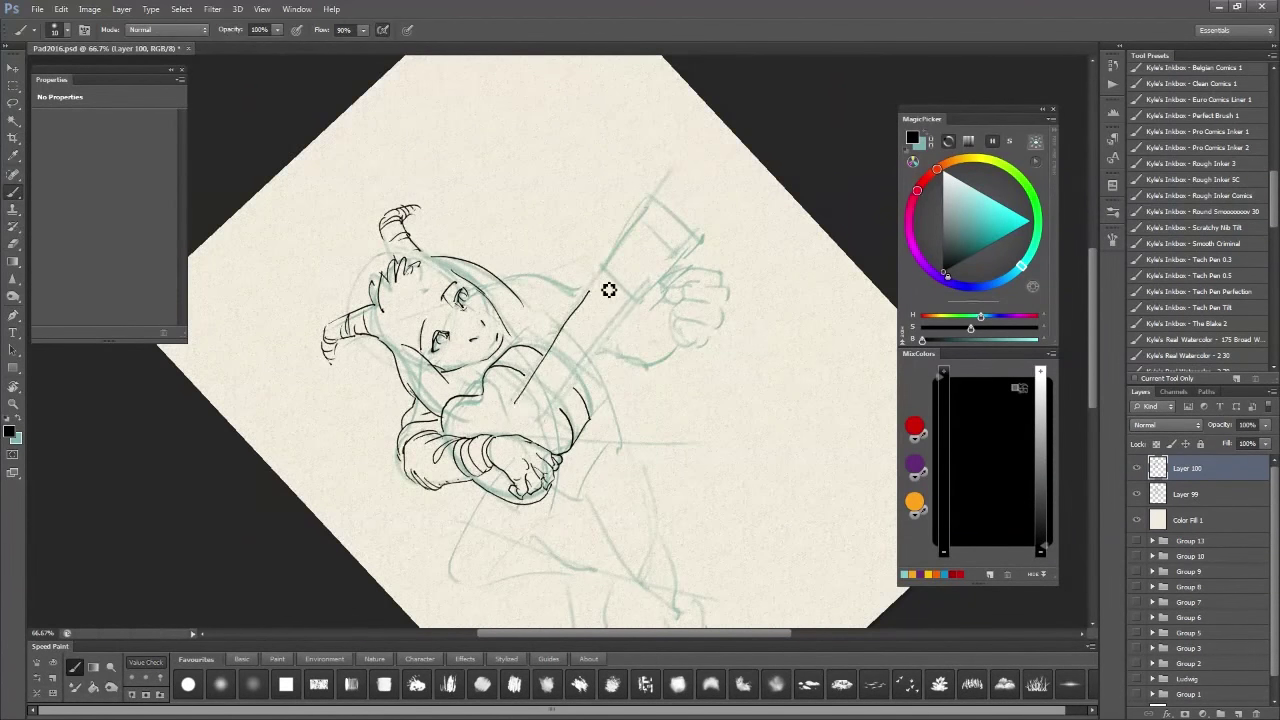
drag(536, 420, 644, 300)
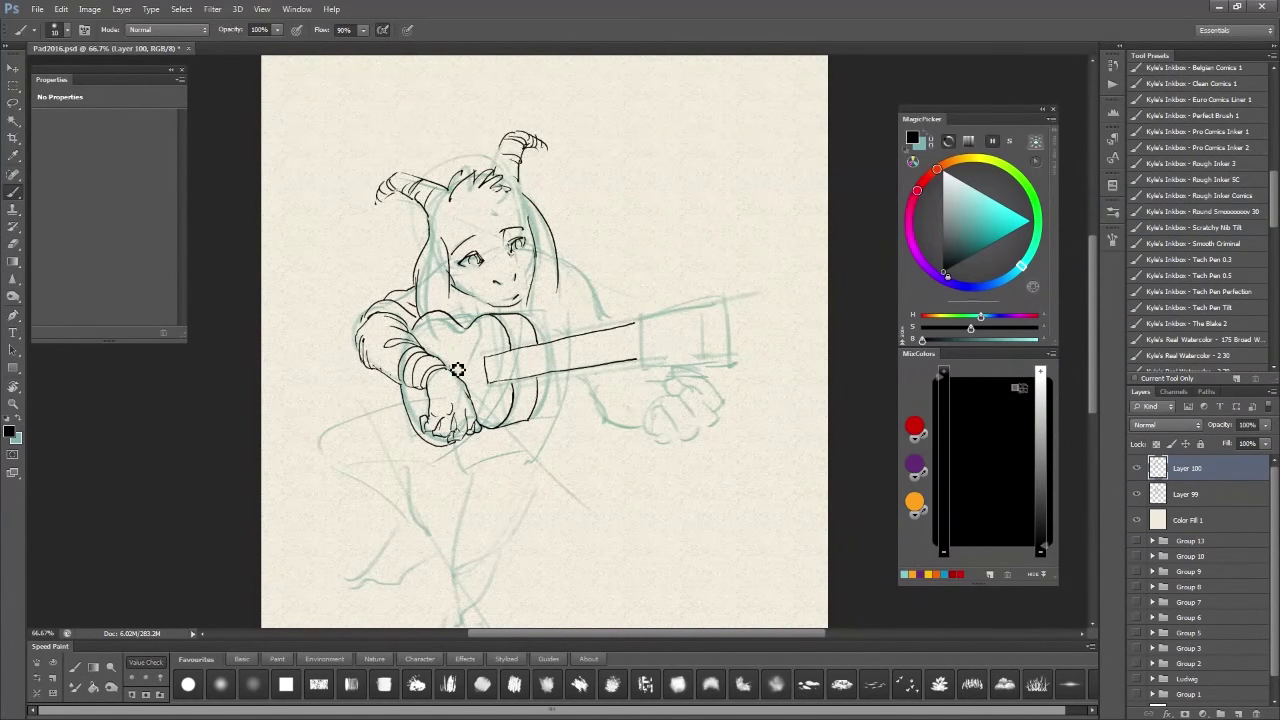
mouse_move(688, 449)
mouse_down()
mouse_move(723, 419)
mouse_move(702, 413)
mouse_move(711, 393)
mouse_move(693, 389)
mouse_move(718, 425)
mouse_up()
drag(688, 392, 676, 400)
drag(653, 445, 638, 392)
mouse_move(637, 322)
mouse_down()
mouse_move(646, 363)
mouse_move(723, 297)
mouse_up()
drag(638, 360, 730, 360)
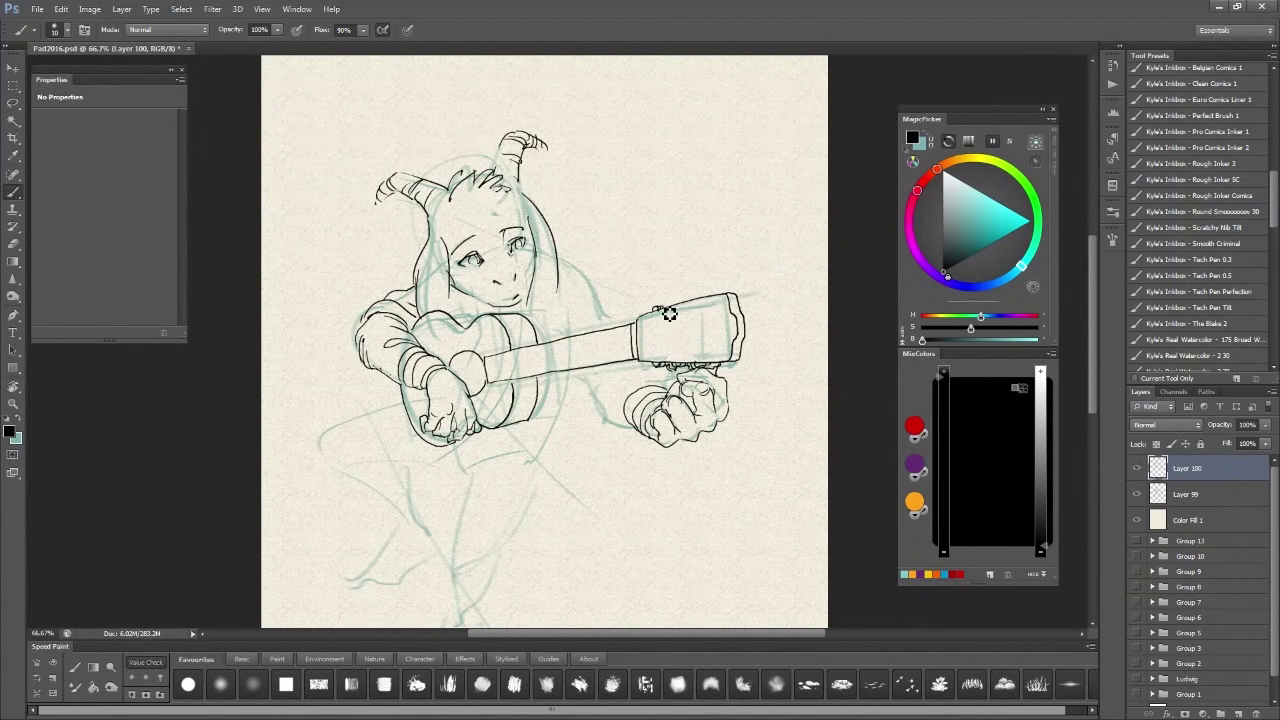
Step: Ink the tuning pegs and two slots on the headstock, plus the sleeve folds beside the fretting hand
mouse_move(652, 318)
mouse_down()
mouse_move(716, 308)
mouse_move(660, 250)
mouse_up()
key(r)
drag(630, 270, 668, 212)
key(Escape)
drag(650, 332, 688, 320)
drag(616, 372, 634, 436)
Step: Ink the hanging ear's end, the far shoulder and arm, and the knotted waist sash below the guitar
drag(549, 272, 552, 309)
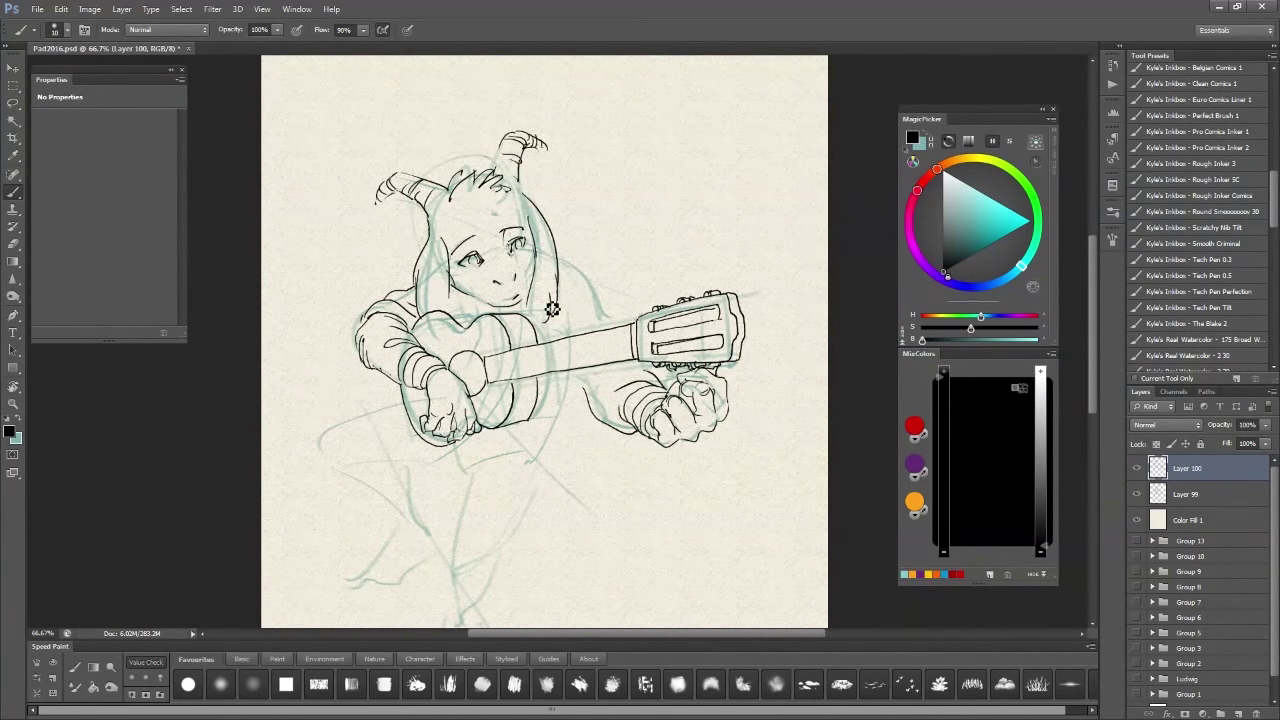
drag(579, 264, 604, 312)
drag(606, 372, 598, 420)
scroll(648, 466, down, 2)
mouse_move(512, 386)
mouse_down()
mouse_move(548, 404)
mouse_move(560, 488)
mouse_move(503, 398)
mouse_up()
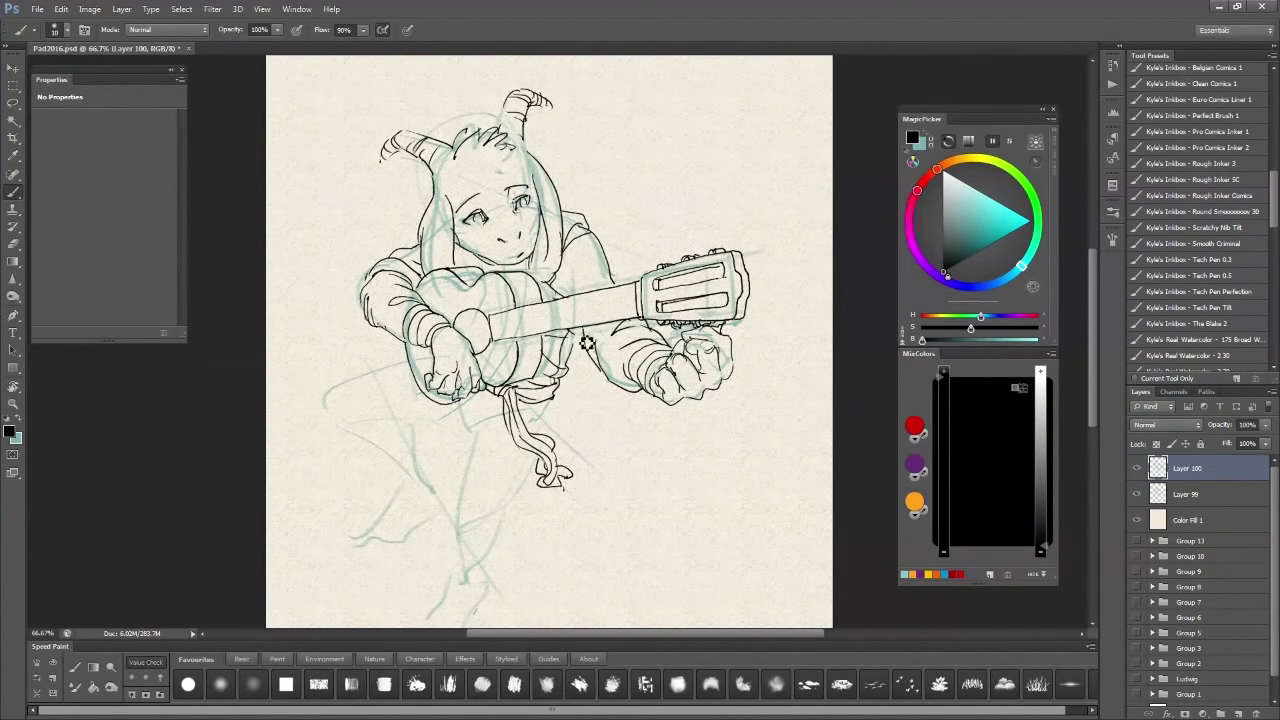
Step: Ink the outlines of the bent knee and both trouser legs following the sketch
drag(372, 436, 388, 462)
scroll(397, 454, down, 1)
drag(444, 414, 372, 408)
mouse_move(324, 384)
mouse_down()
mouse_move(406, 462)
mouse_move(512, 520)
mouse_up()
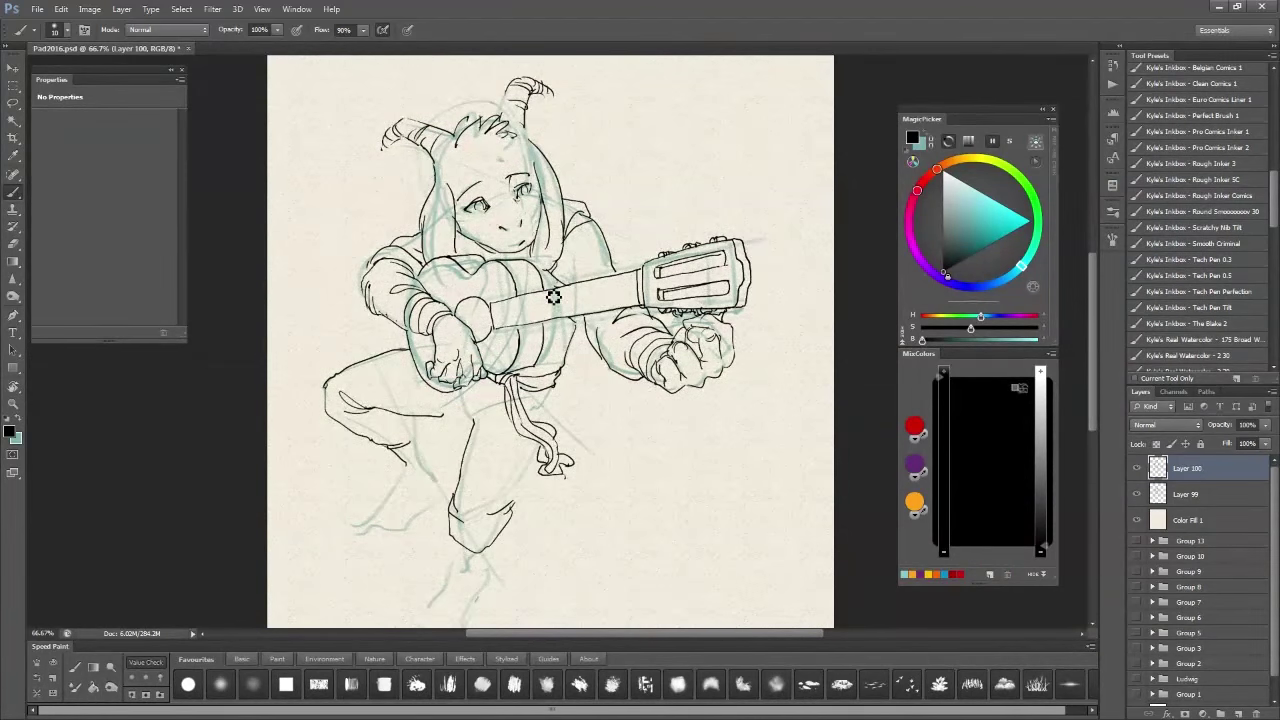
Step: Ink the trouser folds, the ankle wraps and the bent leg's shin
mouse_move(528, 392)
mouse_down()
mouse_move(563, 393)
mouse_move(559, 411)
mouse_move(471, 411)
mouse_move(360, 442)
mouse_up()
scroll(410, 440, down, 1)
mouse_move(418, 396)
mouse_down()
mouse_move(418, 453)
mouse_move(464, 395)
mouse_move(401, 446)
mouse_up()
scroll(400, 445, down, 2)
drag(466, 490, 502, 502)
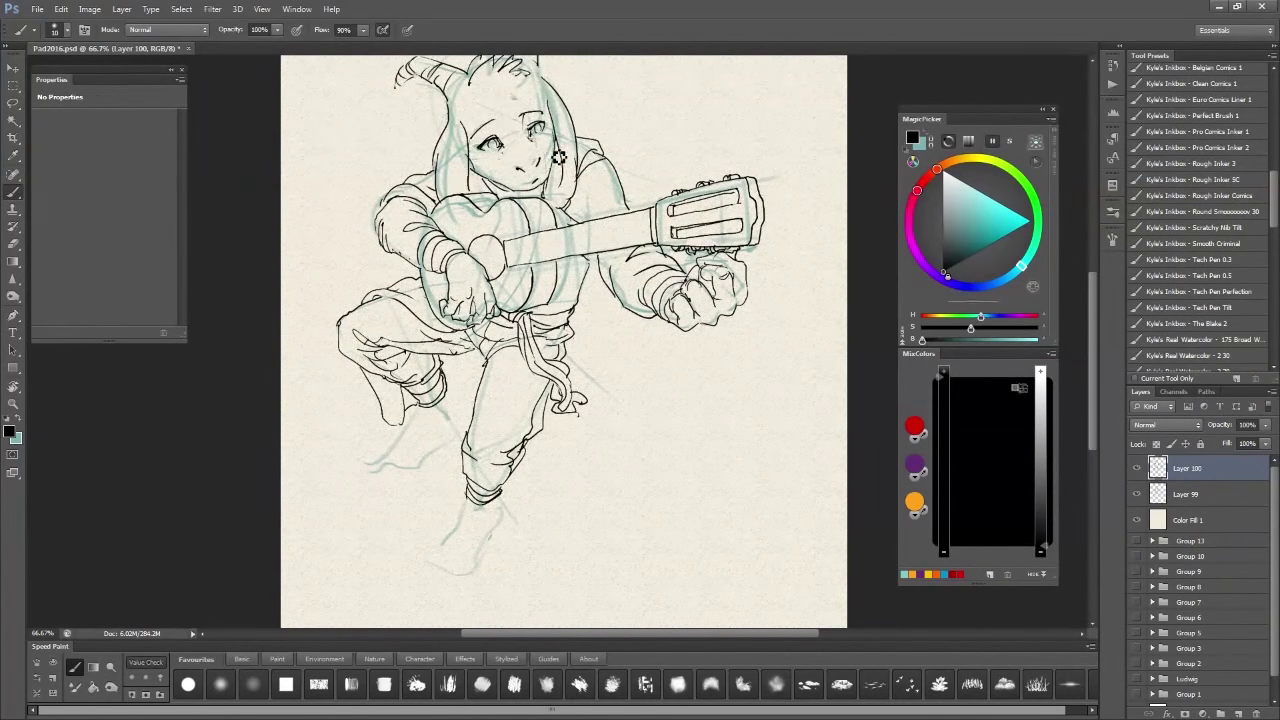
Step: Sketch the bare feet and a box seat in teal on Layer 99 with Kyle's Drawing Box - Tilterrific 2015
click(1190, 494)
key(shift+b)
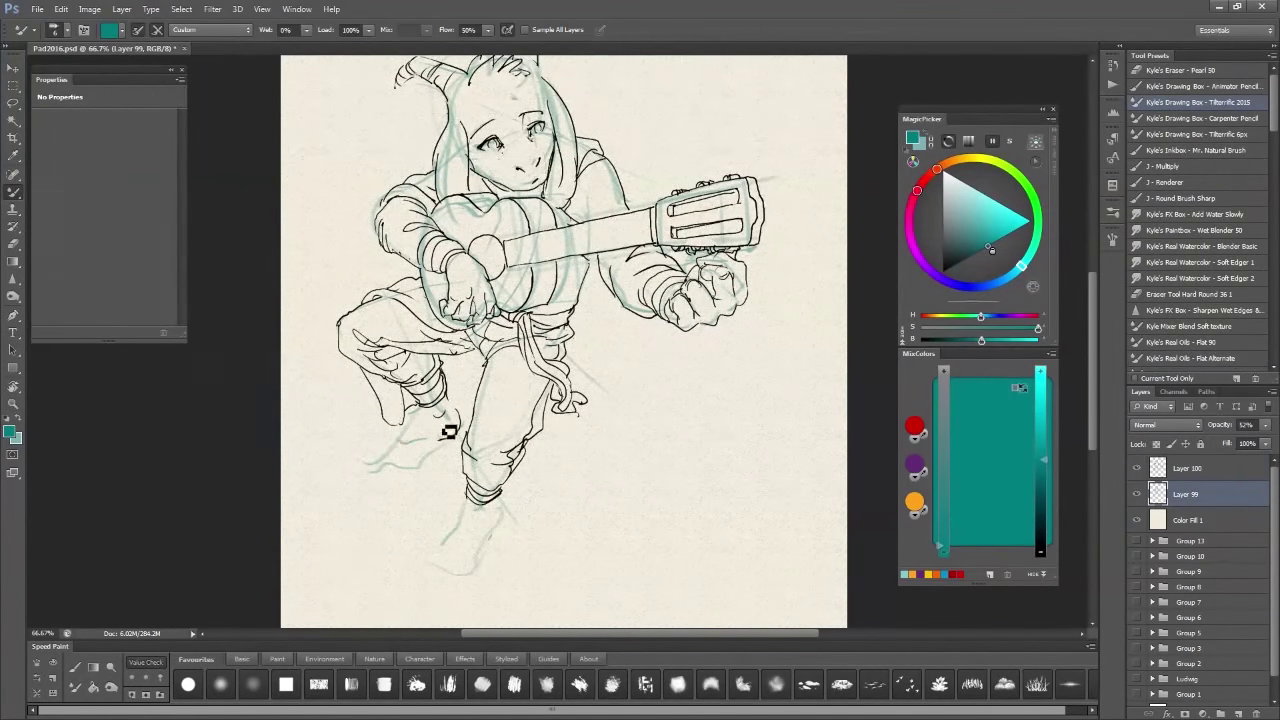
mouse_move(492, 500)
mouse_down()
mouse_move(437, 583)
mouse_move(488, 566)
mouse_up()
drag(686, 409, 560, 505)
mouse_move(490, 420)
mouse_down()
mouse_move(528, 538)
mouse_move(678, 380)
mouse_up()
drag(678, 378, 615, 310)
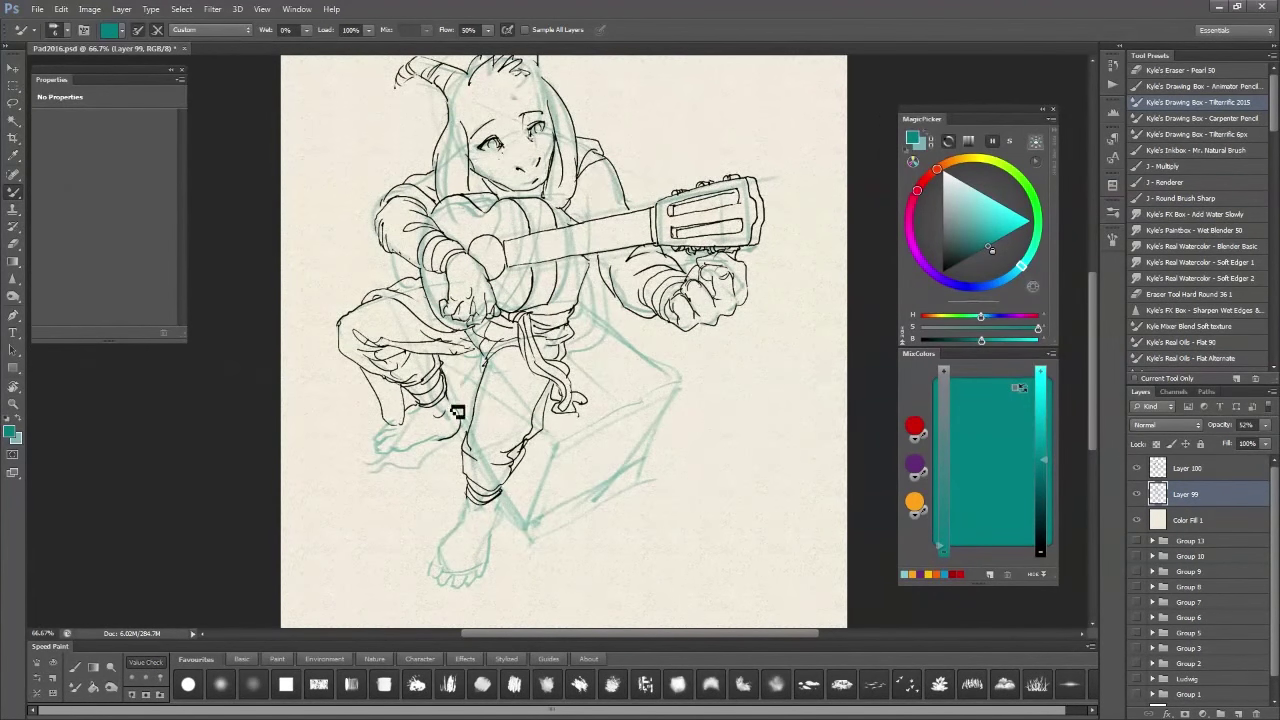
Step: Ink the box seat and both bare feet in black on Layer 100 with Kyle's Inkbox - Tech Pen 0.3
key(alt+bracketright)
key(b)
key(d)
mouse_move(545, 443)
mouse_down()
mouse_move(680, 383)
mouse_move(612, 474)
mouse_up()
drag(612, 474, 527, 521)
drag(430, 418, 380, 446)
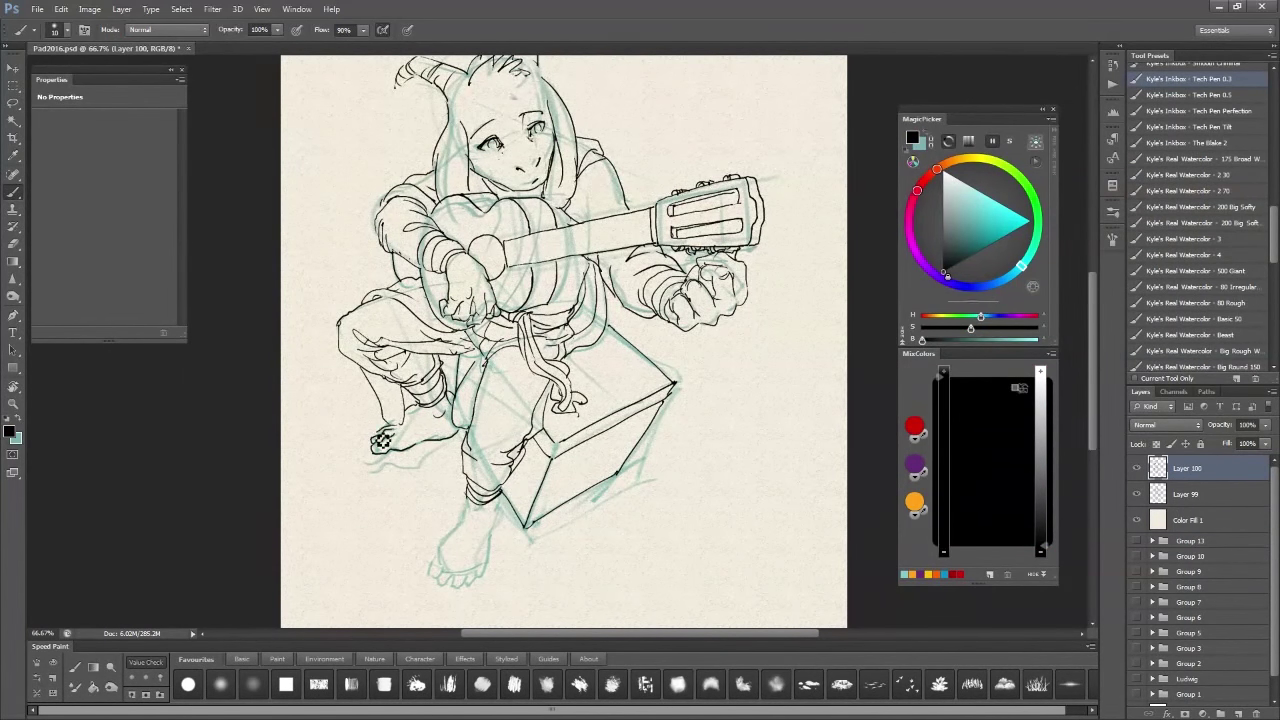
drag(471, 522, 452, 572)
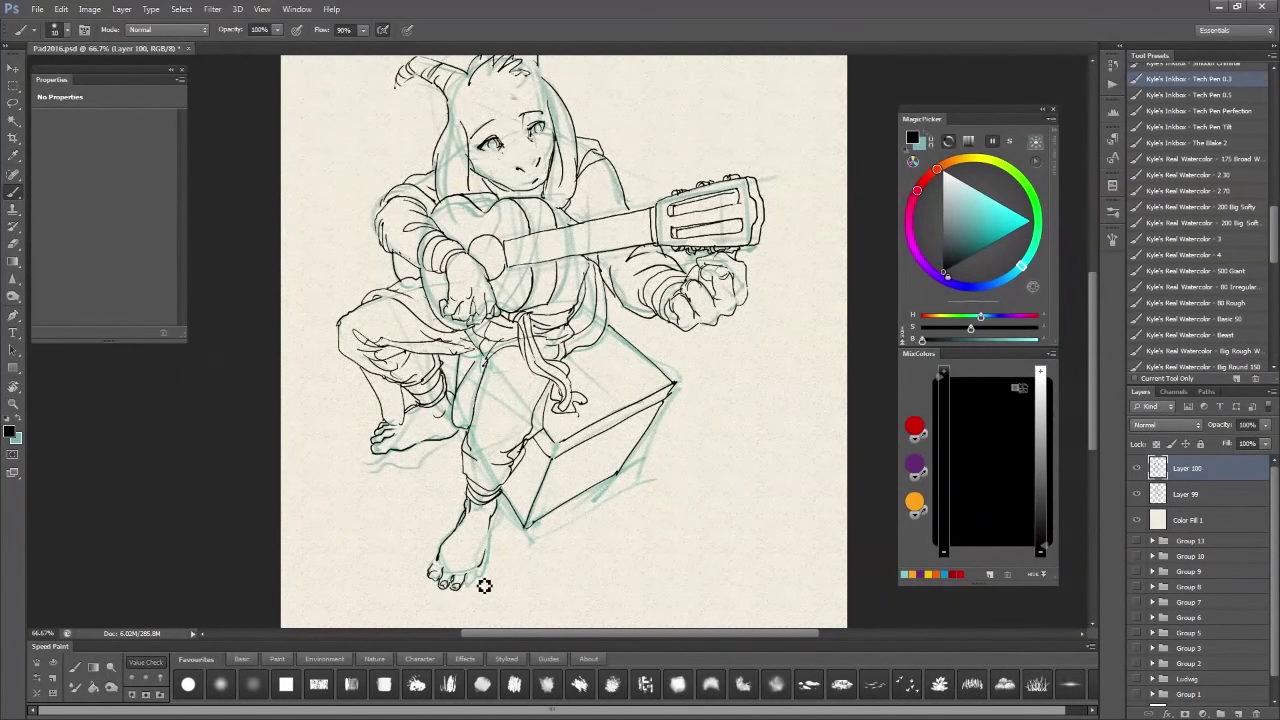
Step: Hide the sketch on Layer 99 and ink darker eyes with hatching under the chin and beneath the near elbow
click(1136, 494)
scroll(388, 327, up, 3)
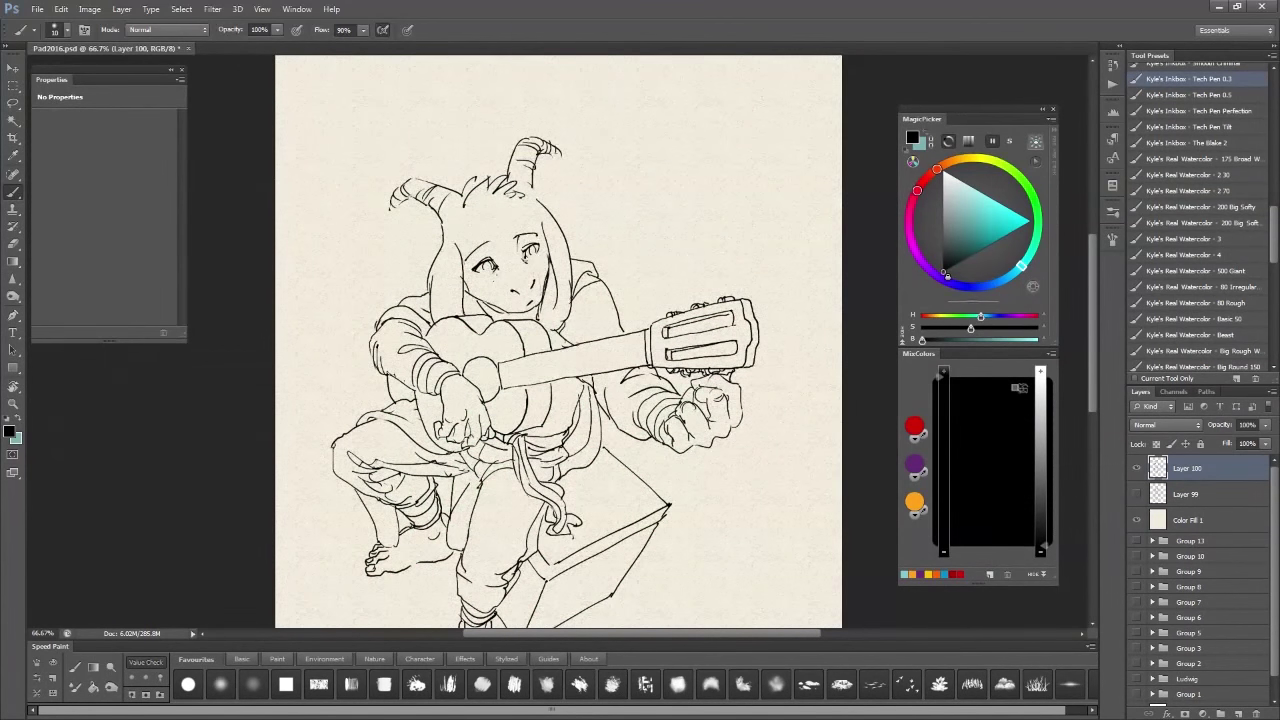
mouse_move(487, 260)
mouse_down()
mouse_move(495, 268)
mouse_move(500, 250)
mouse_move(496, 268)
mouse_up()
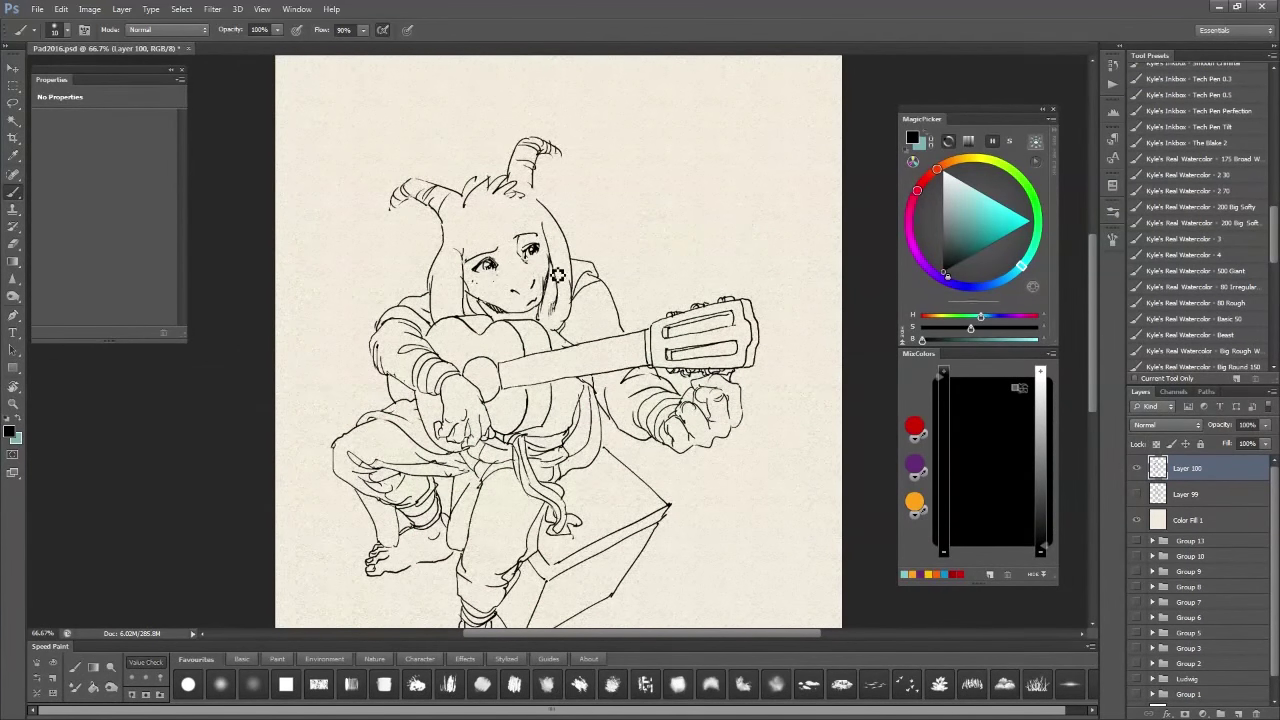
mouse_move(470, 296)
mouse_down()
mouse_move(520, 321)
mouse_move(488, 316)
mouse_up()
drag(392, 378, 398, 404)
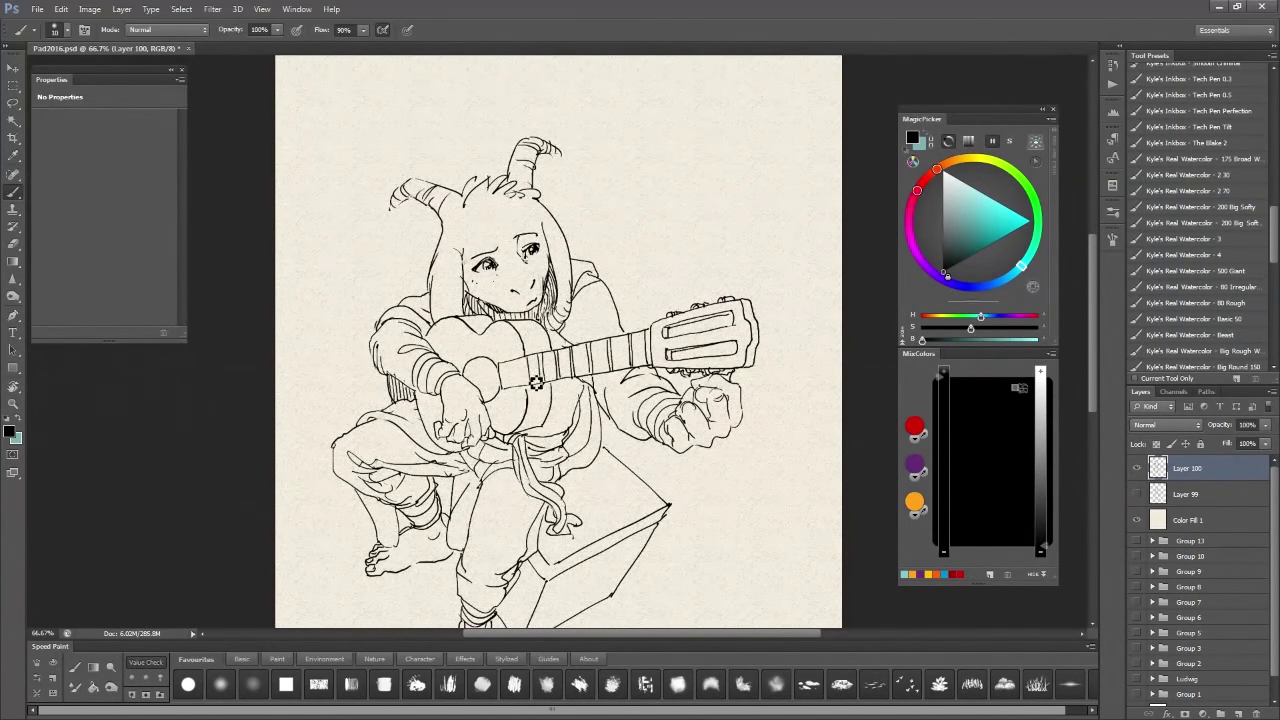
Step: Ink the guitar strings along the neck and onto the headstock
drag(581, 347, 657, 203)
mouse_move(551, 393)
mouse_down()
mouse_move(618, 212)
mouse_move(564, 396)
mouse_move(622, 252)
mouse_up()
drag(558, 415, 618, 262)
key(Escape)
Step: Fill the guitar's sound hole with dense hatching, shade beside the strumming arm and save the file
drag(464, 388, 508, 362)
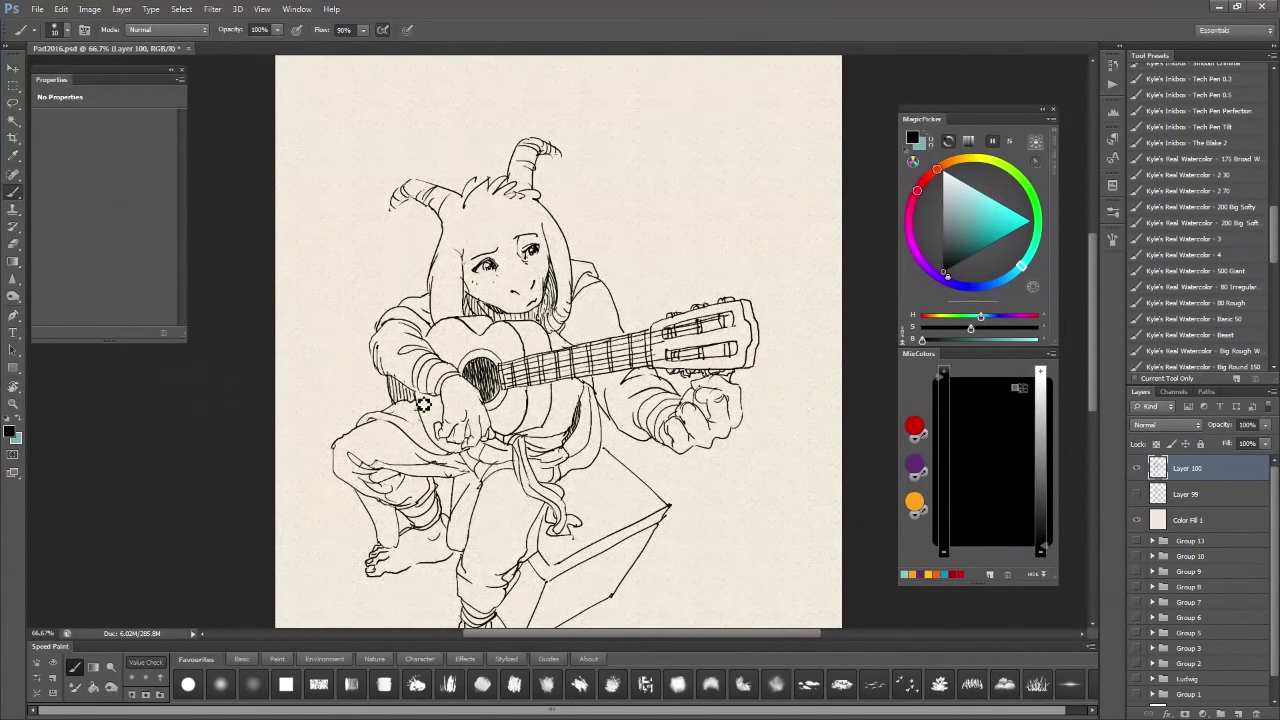
drag(424, 388, 436, 430)
key(ctrl+s)
Step: Ink irregular patches on the top and front faces of the box seat
scroll(450, 560, down, 3)
drag(628, 372, 655, 400)
drag(570, 460, 625, 485)
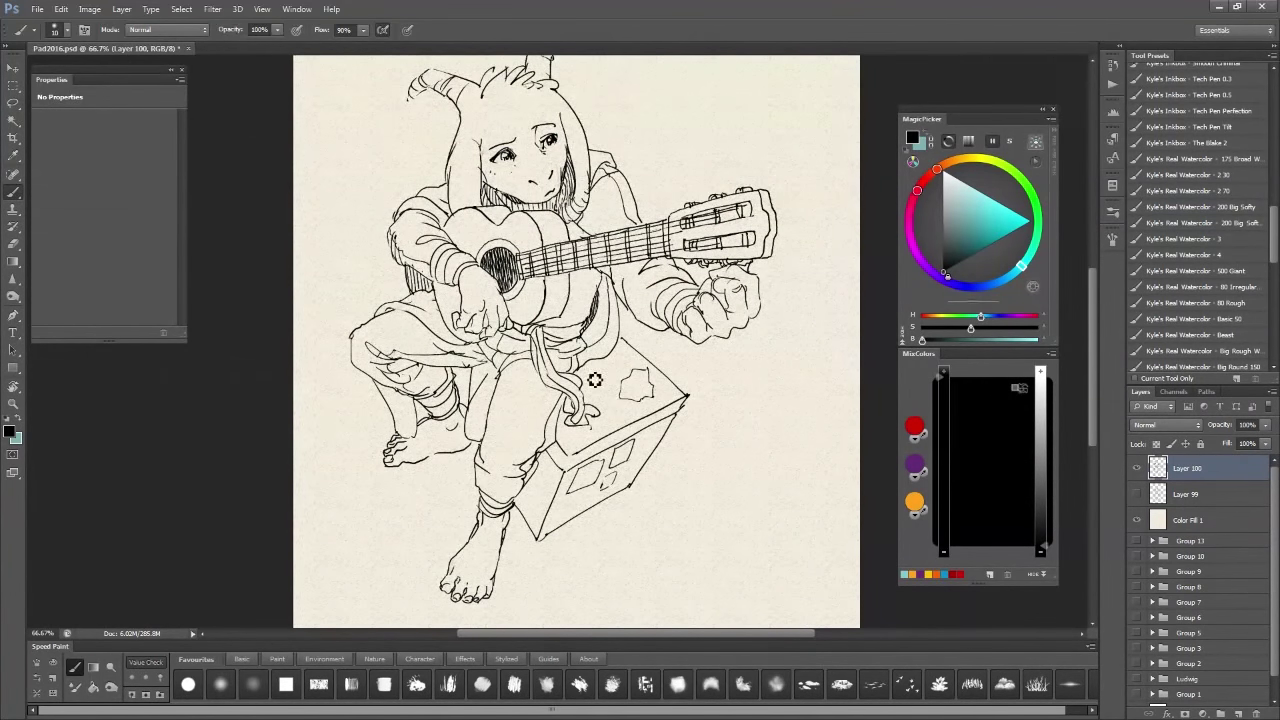
Step: Hatch shadows on the torso behind the guitar, the far sleeve and the cloth between the legs
drag(590, 285, 620, 355)
drag(652, 262, 664, 274)
drag(464, 408, 478, 473)
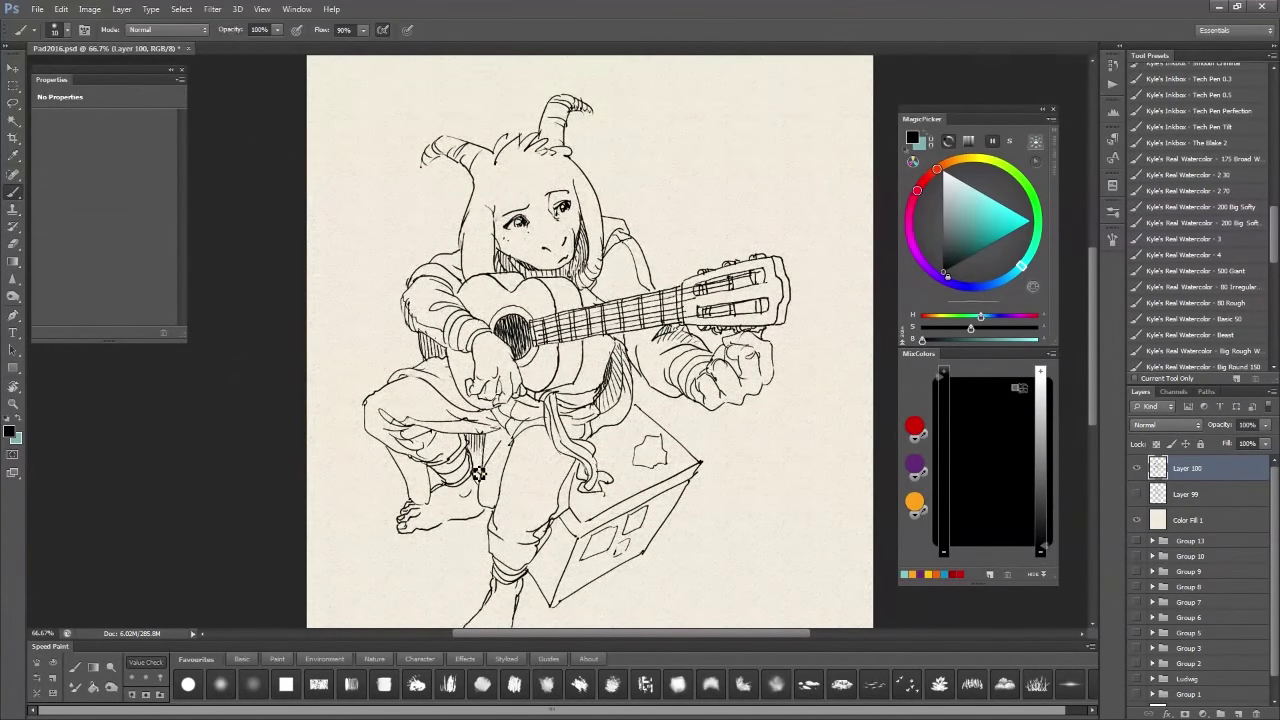
drag(708, 523, 718, 500)
drag(478, 155, 486, 250)
mouse_move(585, 138)
mouse_down()
mouse_move(612, 200)
mouse_move(612, 285)
mouse_up()
drag(578, 152, 586, 170)
drag(504, 128, 566, 108)
drag(466, 138, 482, 152)
drag(560, 128, 563, 108)
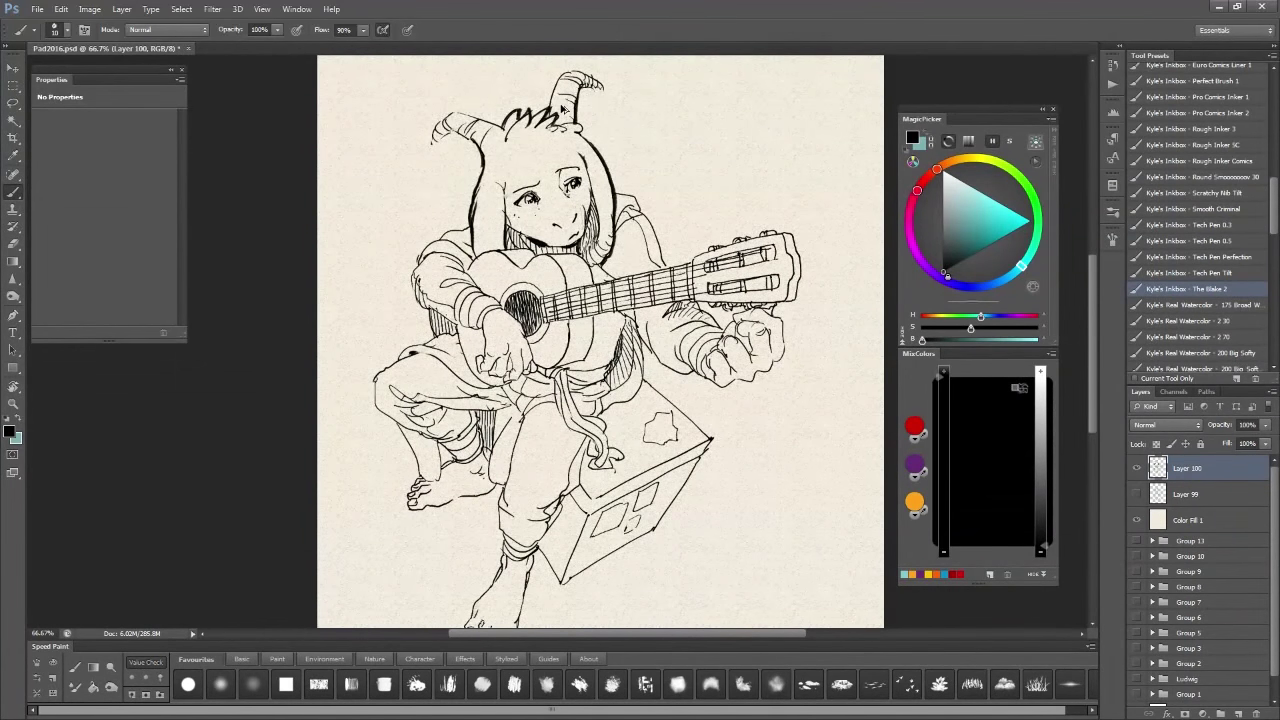
key(ctrl+alt+z)
key(ctrl+alt+z)
key(ctrl+alt+z)
key(ctrl+alt+z)
key(1)
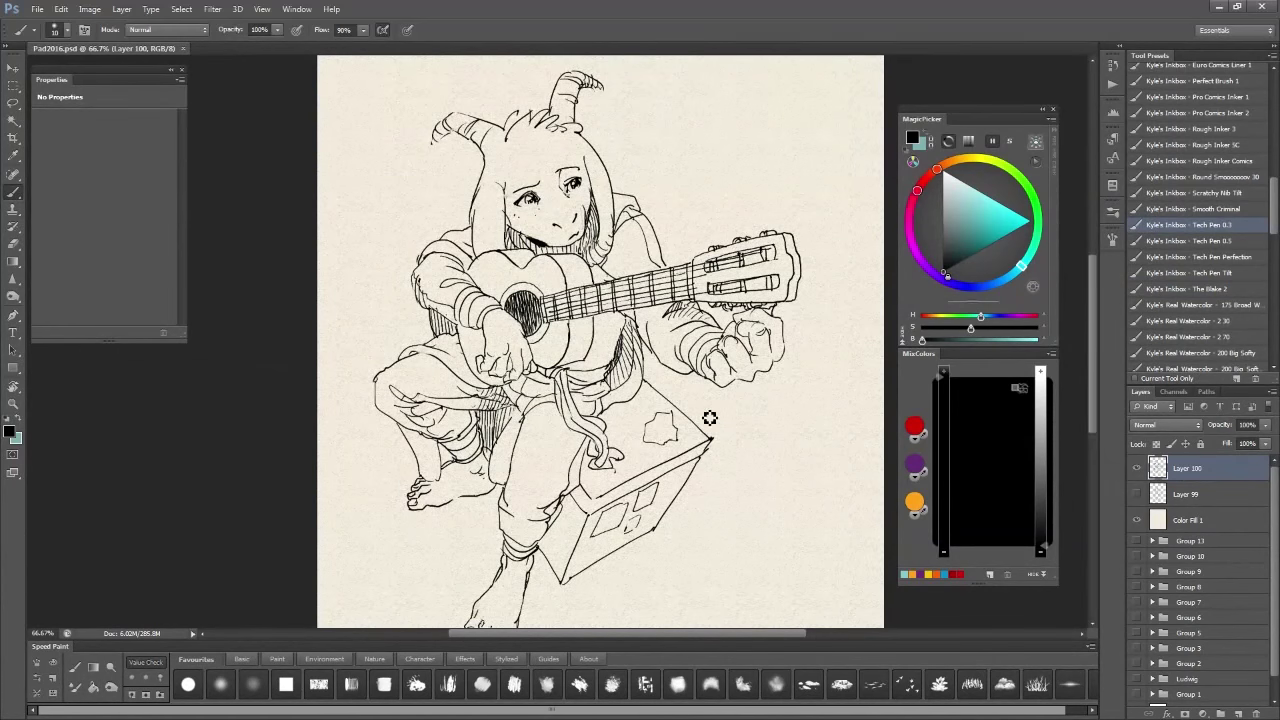
Step: Add further ink hatching around the fretting hand, the robe beside the guitar and the waist
drag(753, 389, 761, 350)
mouse_move(516, 424)
mouse_down()
mouse_move(526, 373)
mouse_move(612, 310)
mouse_move(608, 334)
mouse_up()
key(ctrl+minus)
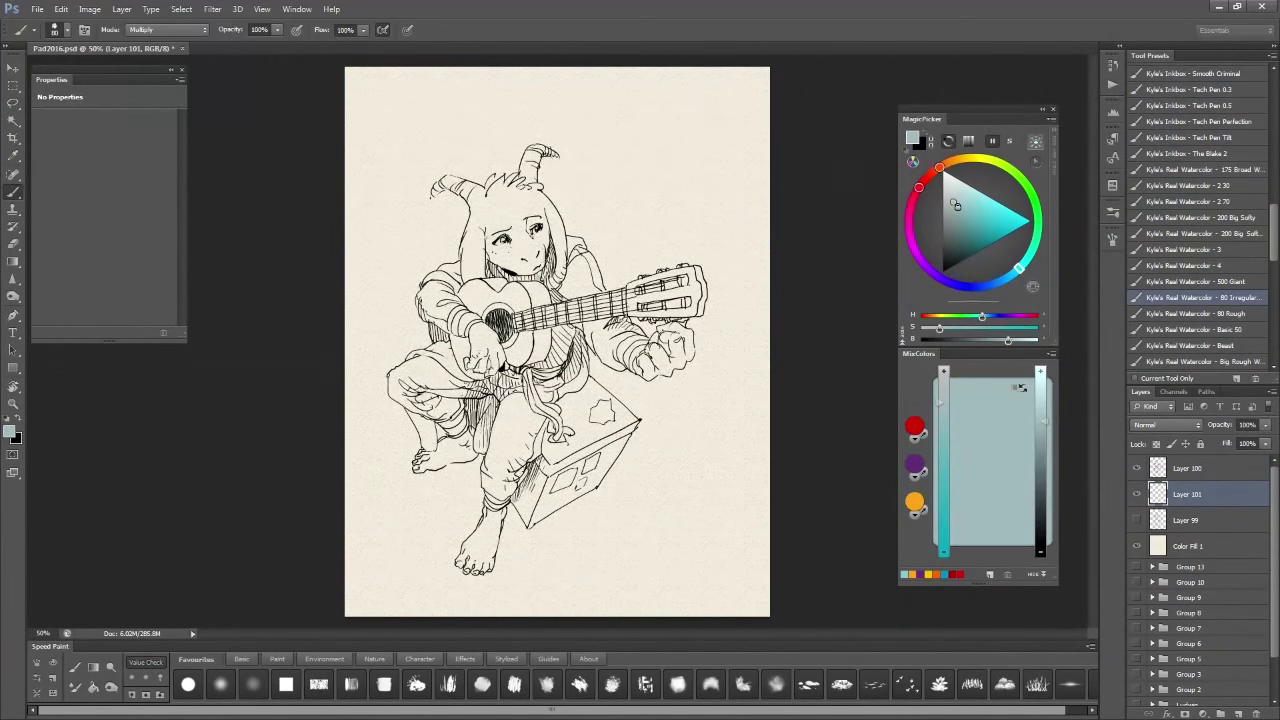
Step: Wash muted blue-grey over the waist, legs and box top on Layer 101 with the 80 Irregular watercolor brush
drag(560, 340, 530, 430)
drag(440, 400, 520, 500)
drag(565, 330, 525, 435)
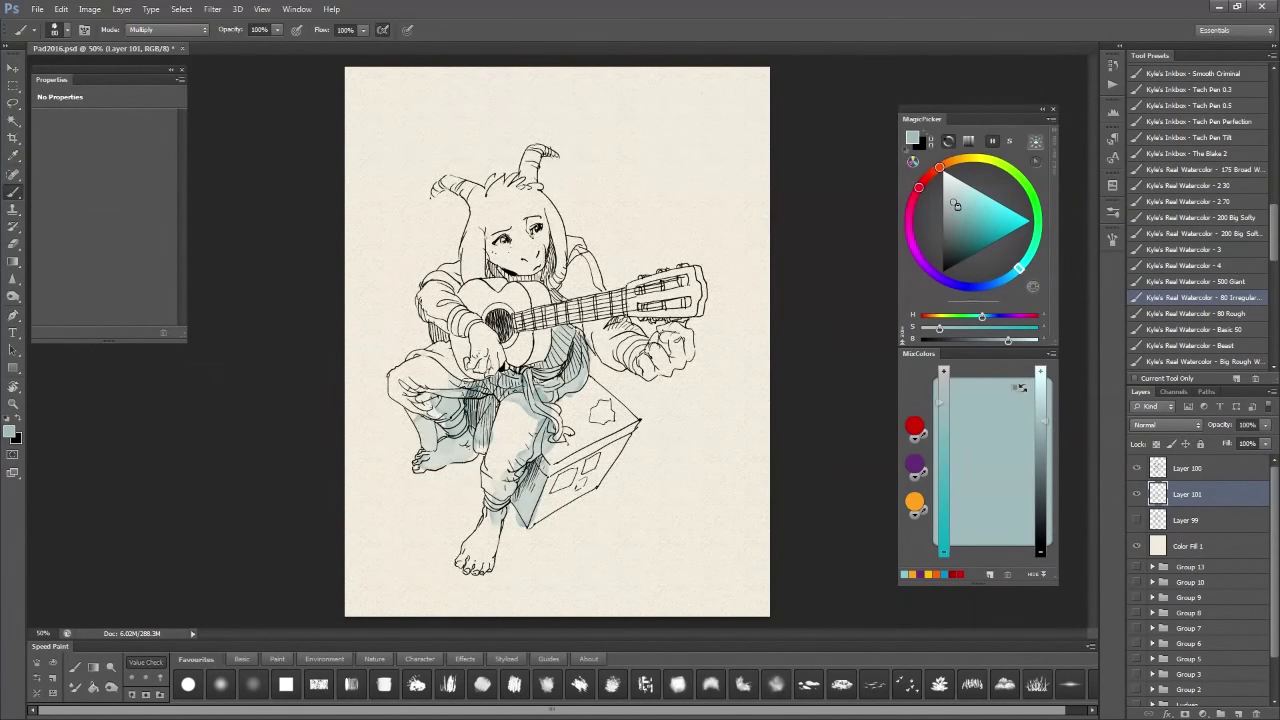
drag(410, 375, 475, 420)
drag(560, 385, 615, 430)
Step: Add blue-grey washes under the guitar neck and on the collar, face, far shoulder and upright horn
drag(630, 320, 535, 360)
drag(495, 270, 560, 282)
drag(505, 225, 540, 230)
drag(600, 265, 600, 295)
drag(560, 240, 600, 295)
drag(535, 150, 545, 180)
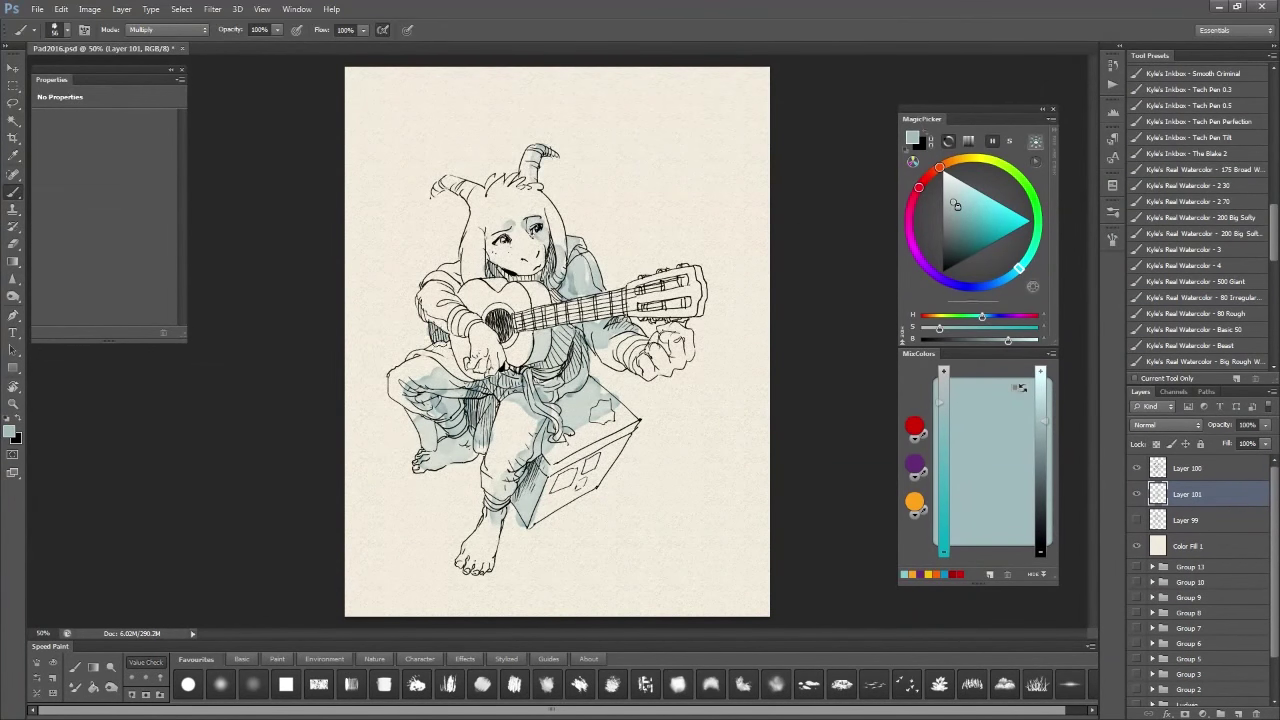
Step: Wash blue-grey over the fretting arm and hand, the box front, and the ground shadows around the feet and box
drag(600, 355, 635, 370)
drag(645, 345, 670, 378)
drag(435, 460, 485, 495)
drag(500, 505, 550, 550)
drag(535, 430, 630, 520)
drag(525, 490, 610, 565)
Step: Pick a muted khaki and wash the sash and box top with it, then layer blue-grey on the legs
click(962, 213)
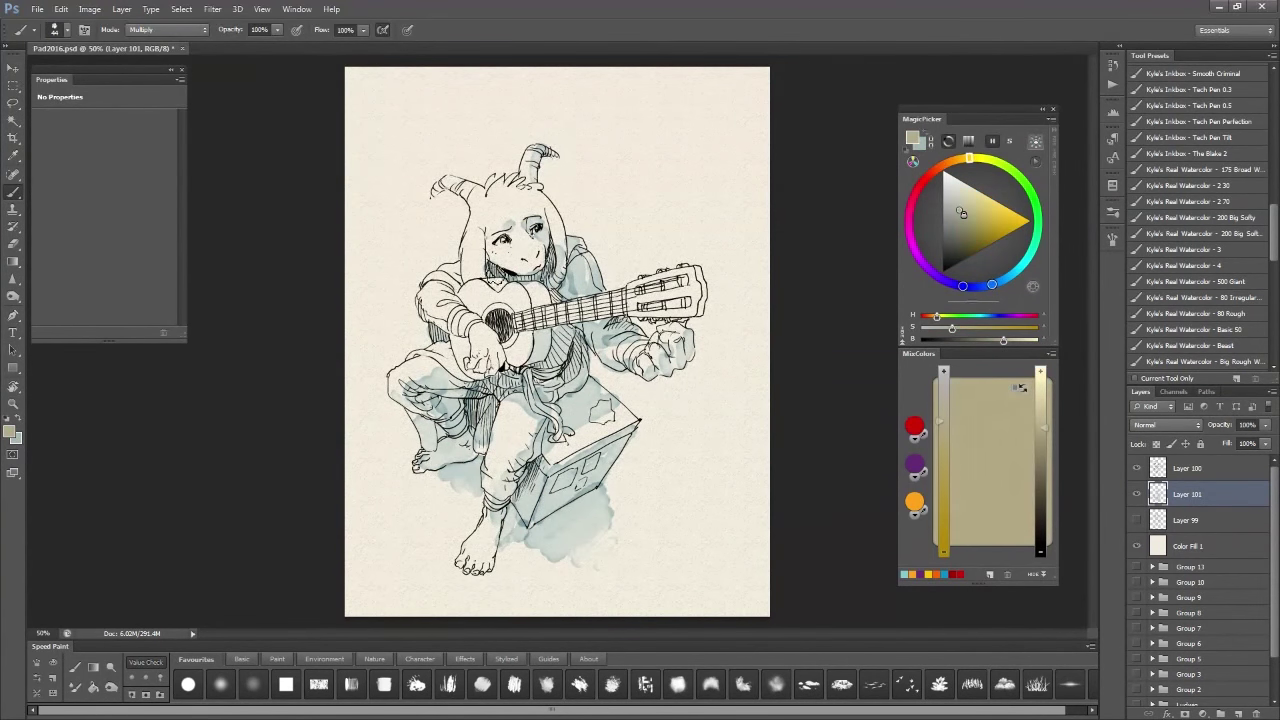
drag(540, 400, 595, 455)
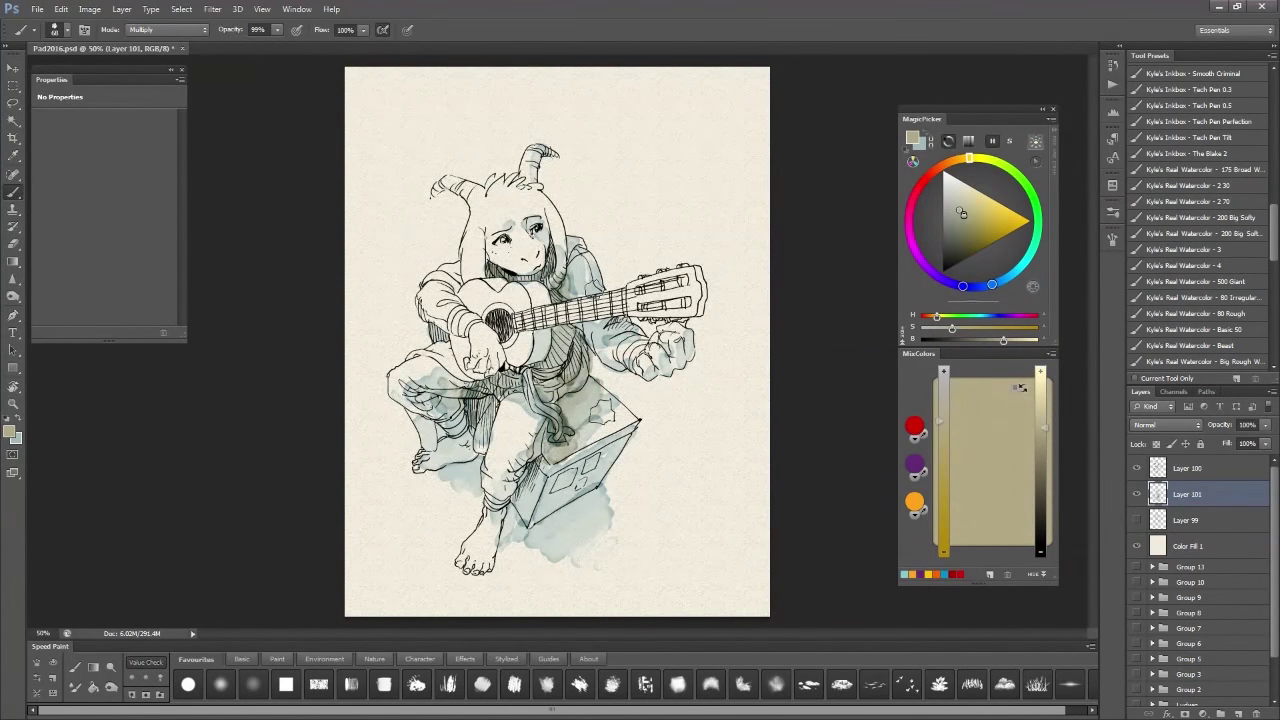
key(x)
drag(440, 355, 515, 485)
Step: Layer washes over the fretting hand, far shoulder and hanging ear, alternating khaki and blue-grey
key(x)
drag(630, 370, 690, 335)
drag(555, 245, 640, 330)
key(x)
key(x)
drag(548, 210, 572, 282)
key(x)
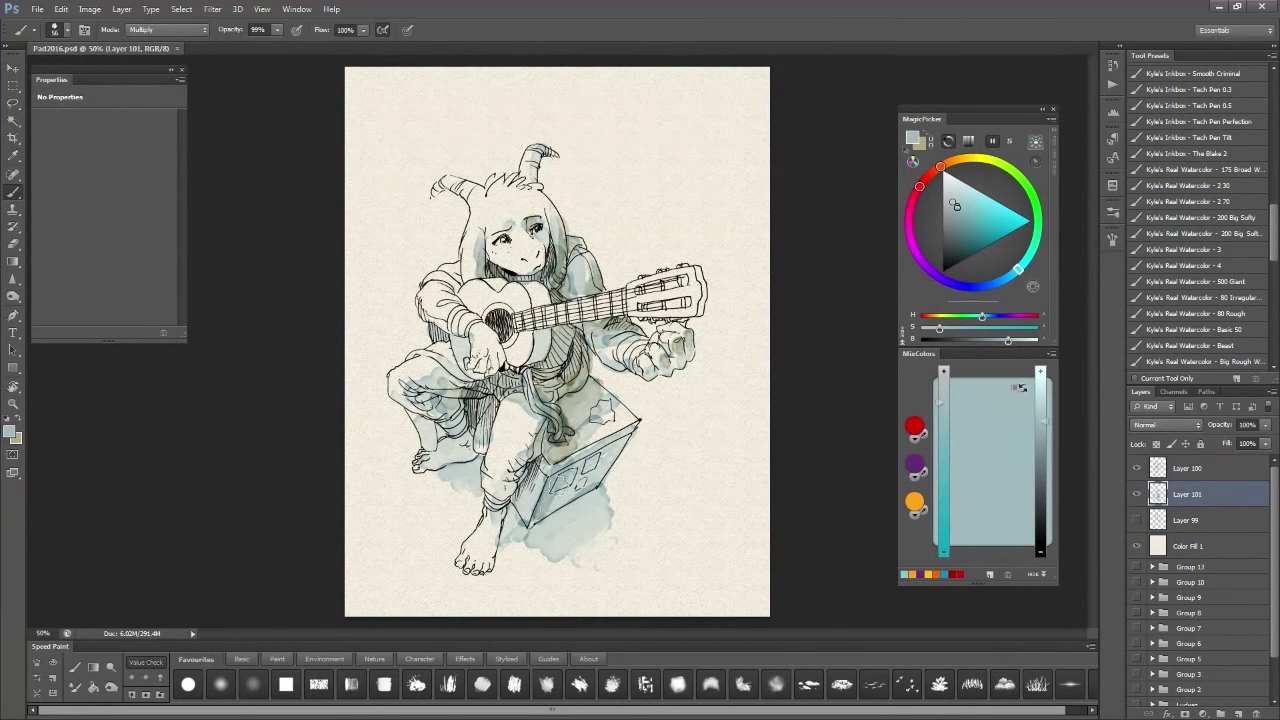
Step: Deepen the washes on the box front, the ground shadow and the lower legs with blue-grey and khaki
drag(530, 430, 630, 545)
drag(430, 432, 482, 484)
key(x)
drag(435, 405, 495, 470)
drag(500, 460, 550, 545)
drag(530, 490, 600, 540)
Step: Glaze the forehead, cheek and area around the eye, alternating between the two wash colours
key(x)
drag(500, 190, 540, 270)
key(x)
drag(525, 200, 555, 225)
key(x)
key(x)
Step: Shade the fretting hand, guitar body and muzzle with alternating khaki and blue-grey washes
drag(642, 322, 688, 362)
key(x)
mouse_move(466, 346)
mouse_down()
mouse_move(504, 378)
mouse_move(512, 345)
mouse_move(552, 330)
mouse_up()
key(x)
drag(495, 230, 540, 270)
drag(495, 185, 520, 215)
Step: Wash shading onto the front ankle and the bent knee, alternating between the two wash colours
key(x)
key(x)
key(x)
key(x)
drag(488, 468, 515, 512)
key(x)
mouse_move(440, 395)
mouse_down()
mouse_move(465, 440)
mouse_move(490, 430)
mouse_up()
scroll(1195, 210, down, 5)
key(x)
key(x)
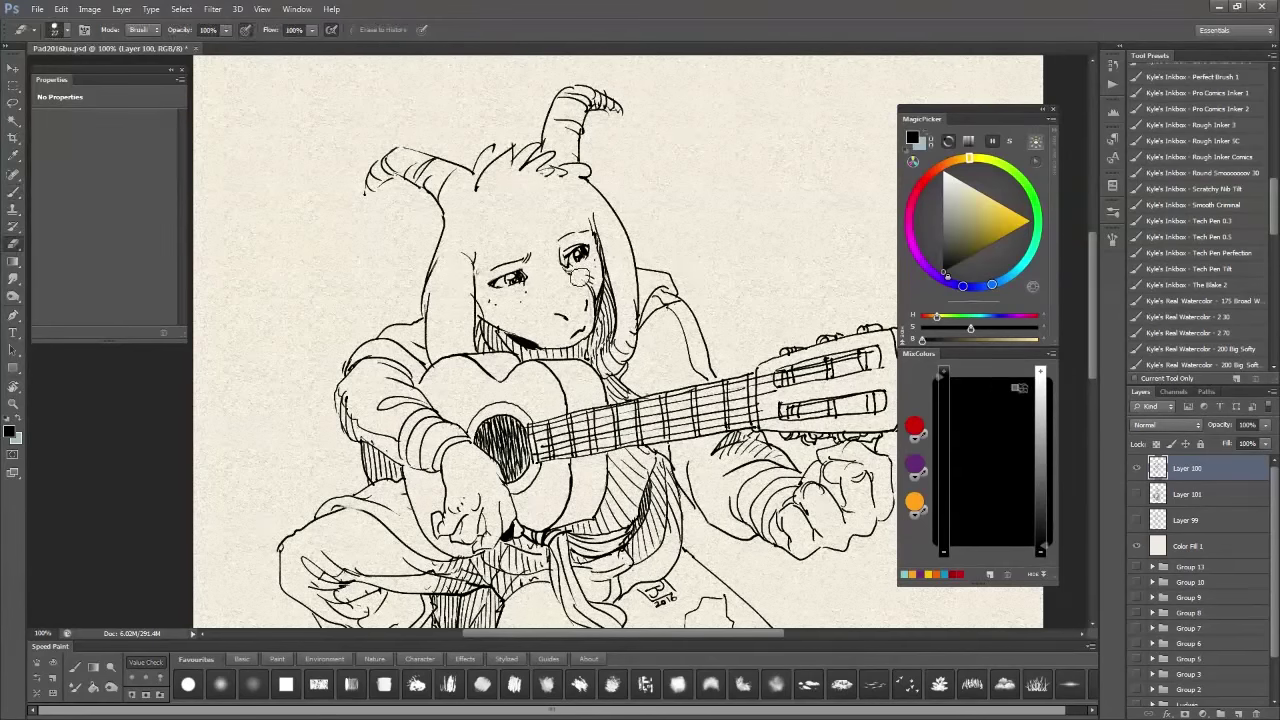
Step: Flip the canvas horizontally and sketch a new teal guide for the erased eye on Layer 99
key(h)
key(e)
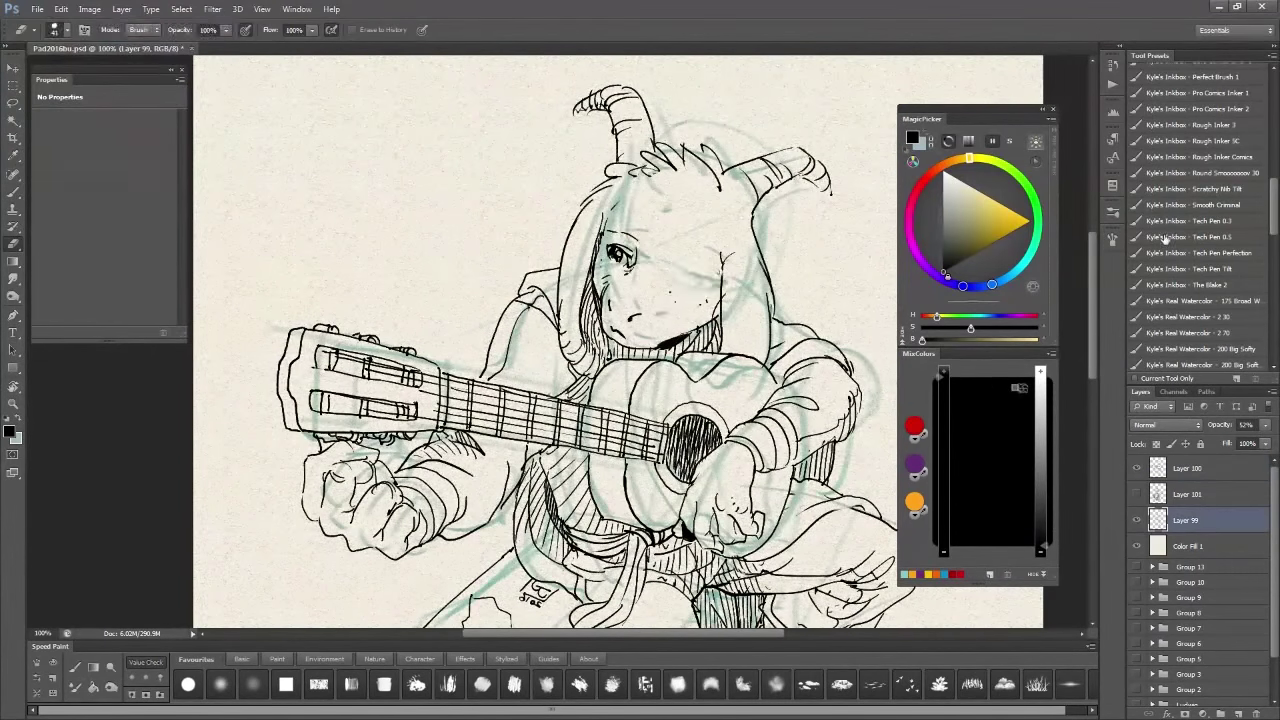
key(b)
alt+click(683, 262)
drag(706, 287, 668, 272)
Step: Erase the remaining inked eye on Layer 100 and sketch its replacement in teal on Layer 99
key(alt+bracketright)
key(alt+bracketright)
key(e)
key(alt+bracketleft)
key(alt+bracketright)
key(b)
key(alt+bracketleft)
key(alt+bracketleft)
drag(630, 250, 620, 262)
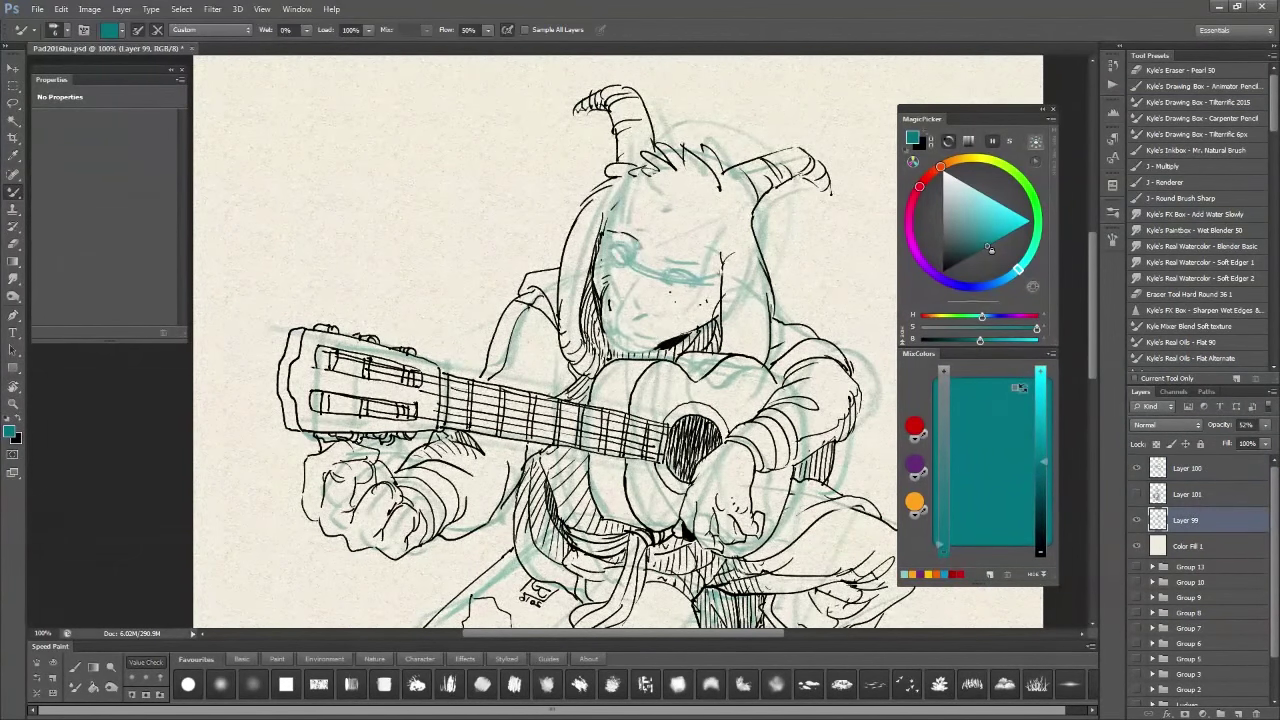
Step: Flip the canvas back to its original orientation and make Layer 100 active
scroll(1267, 195, down, 5)
key(ctrl+shift+h)
key(alt+bracketright)
key(alt+bracketright)
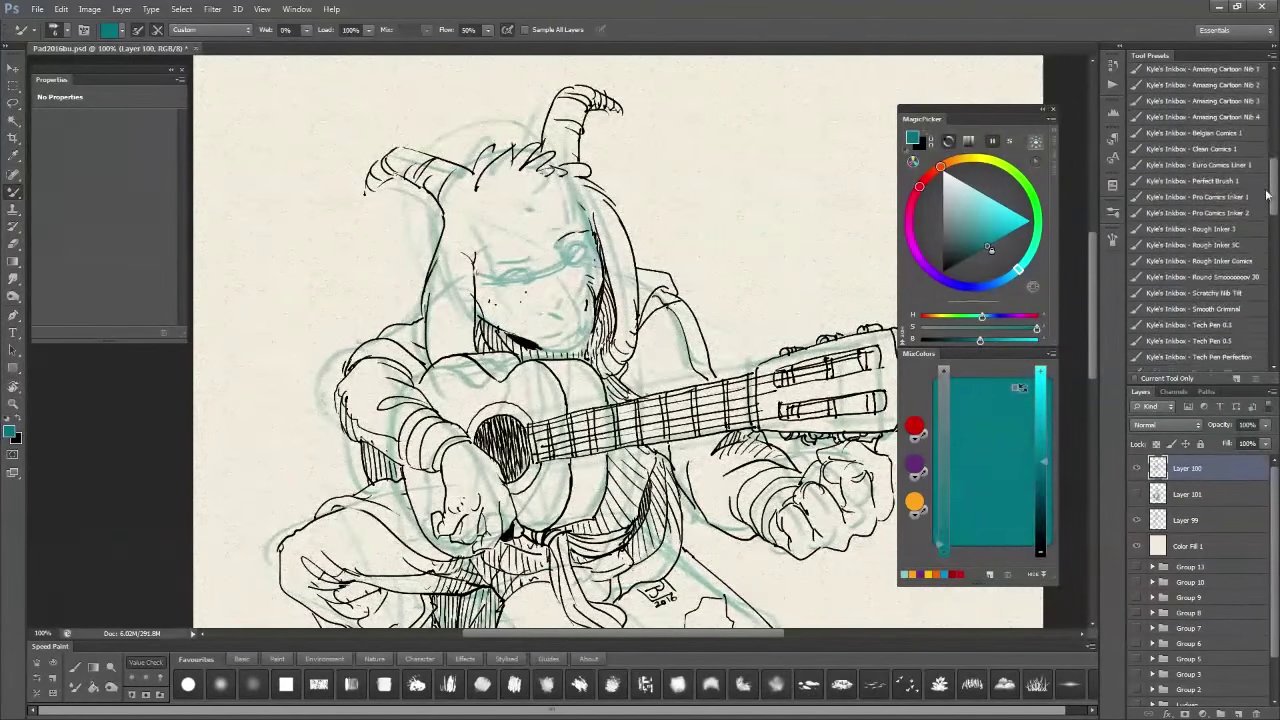
Step: Ink the redrawn eyes in black with Kyle's Inkbox - Tech Pen 0.3 and hide the sketch on Layer 99
scroll(1200, 250, down, 1)
click(1190, 294)
drag(578, 253, 575, 265)
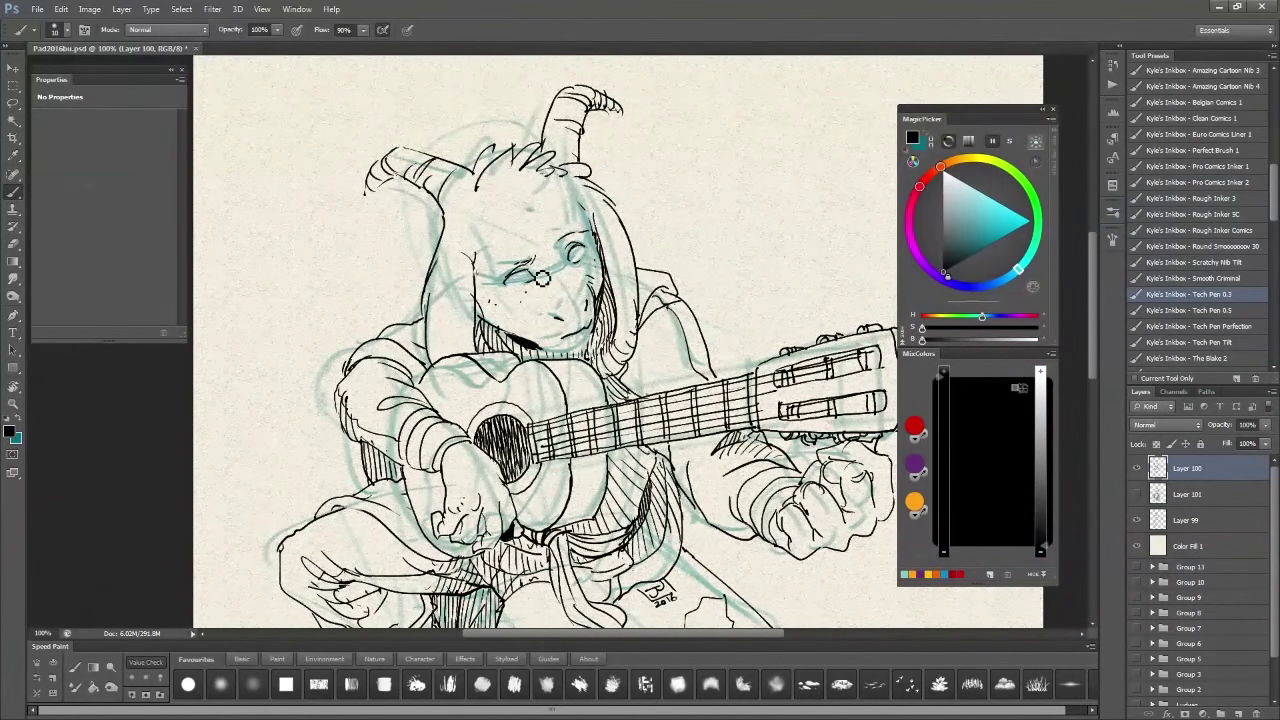
alt+click(576, 255)
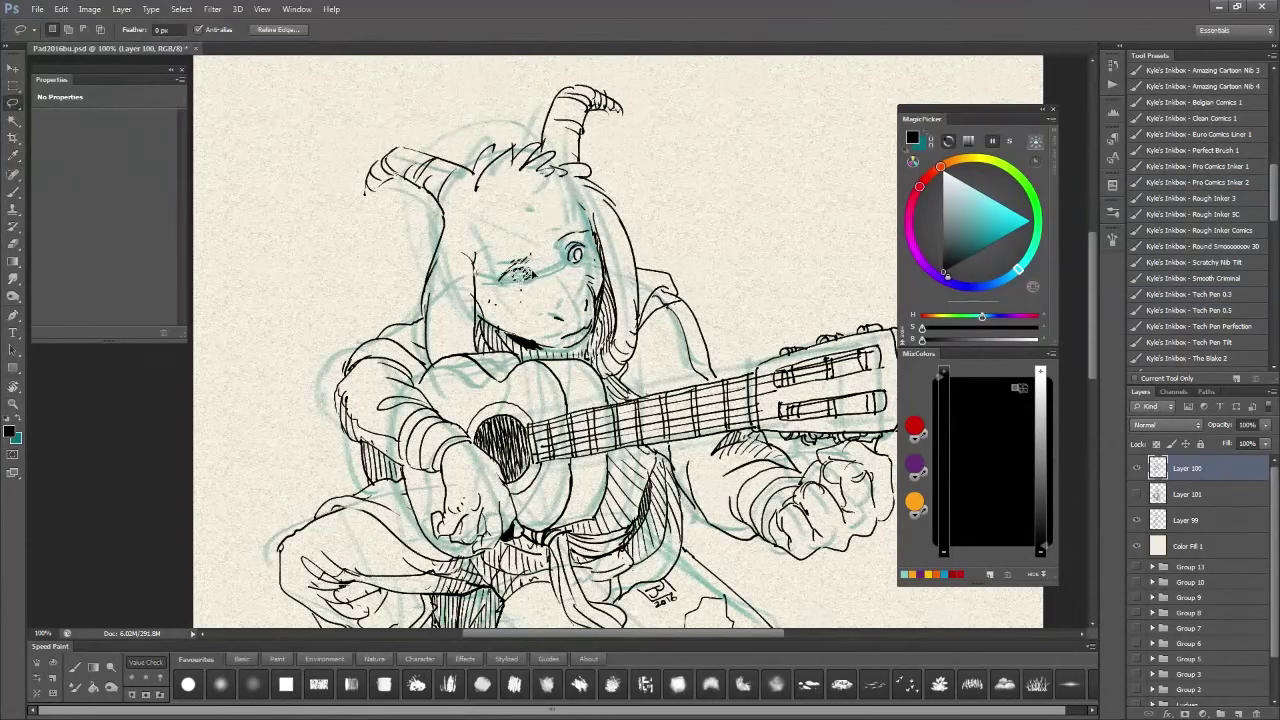
key(ctrl+comma)
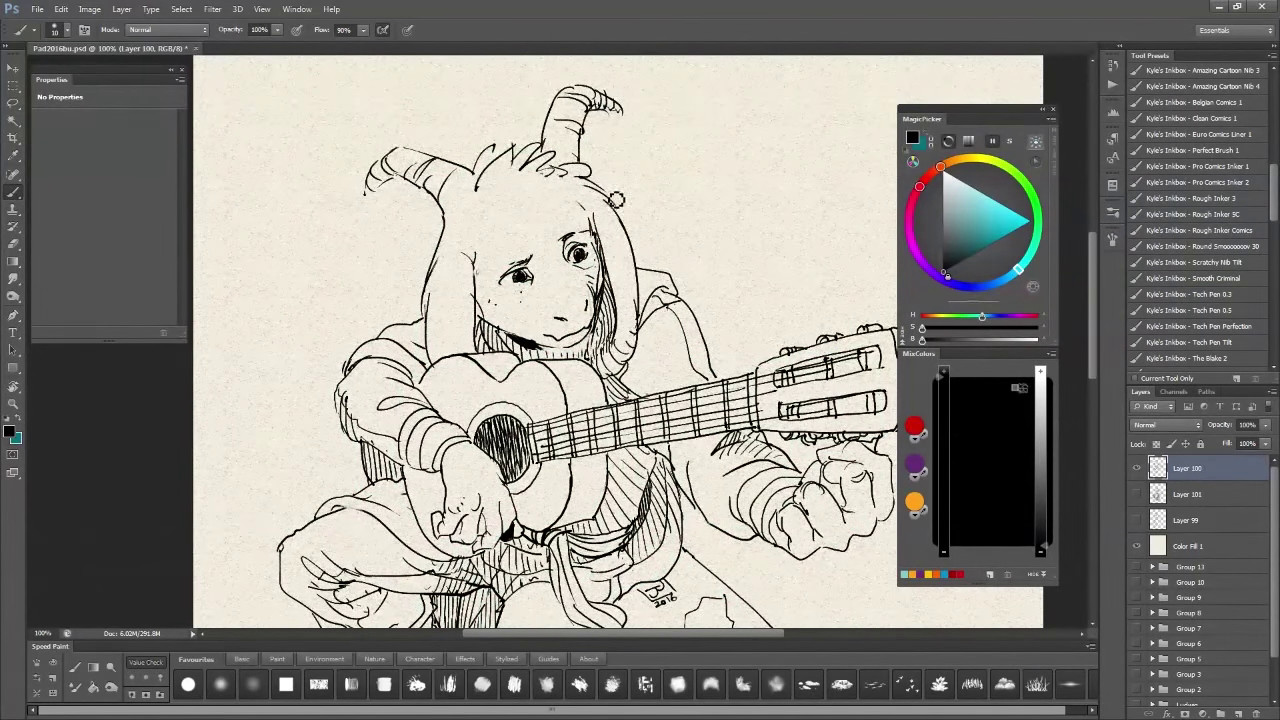
Step: Show the watercolour shading on Layer 101 again and switch to the Eraser tool
key(alt+bracketleft)
key(ctrl+comma)
key(e)
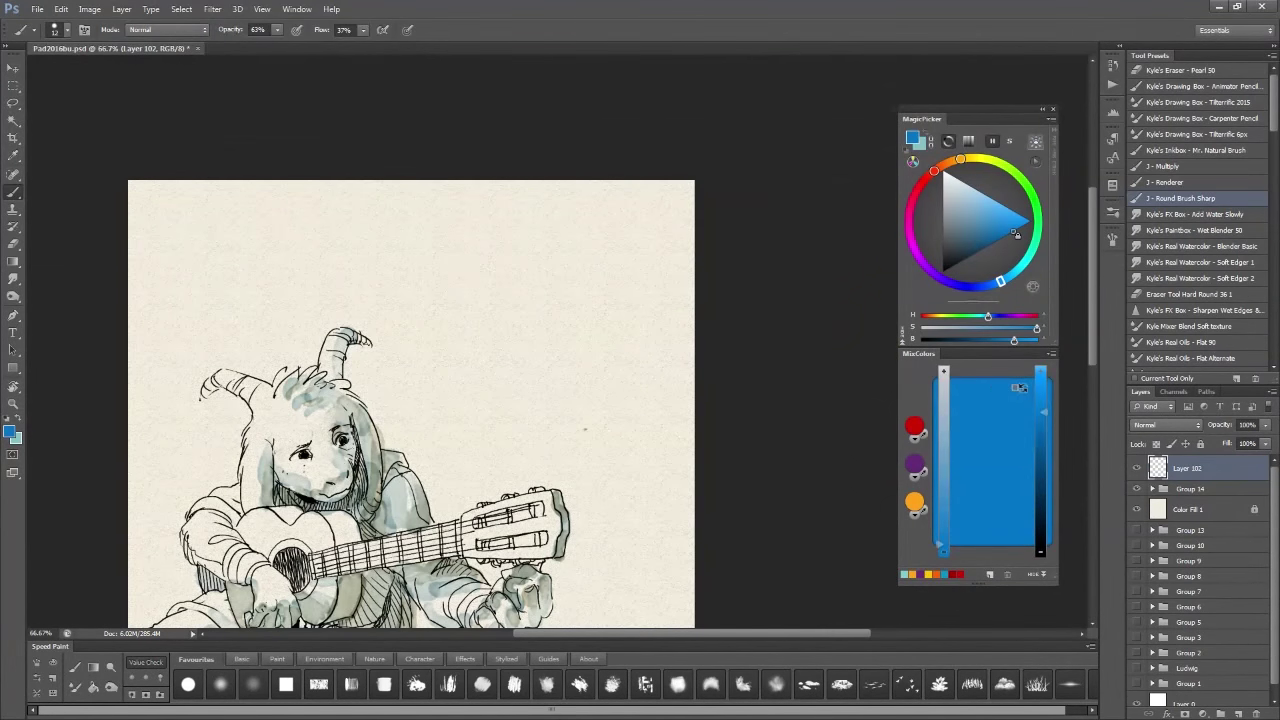
Step: Sketch a crouching, long-snouted rat-like character in blue with J - Round Brush Sharp on Layer 102, perched above the guitar's headstock
drag(442, 266, 538, 311)
mouse_move(453, 311)
mouse_down()
mouse_move(463, 291)
mouse_move(503, 411)
mouse_move(426, 492)
mouse_move(553, 390)
mouse_move(486, 380)
mouse_move(571, 326)
mouse_move(527, 310)
mouse_up()
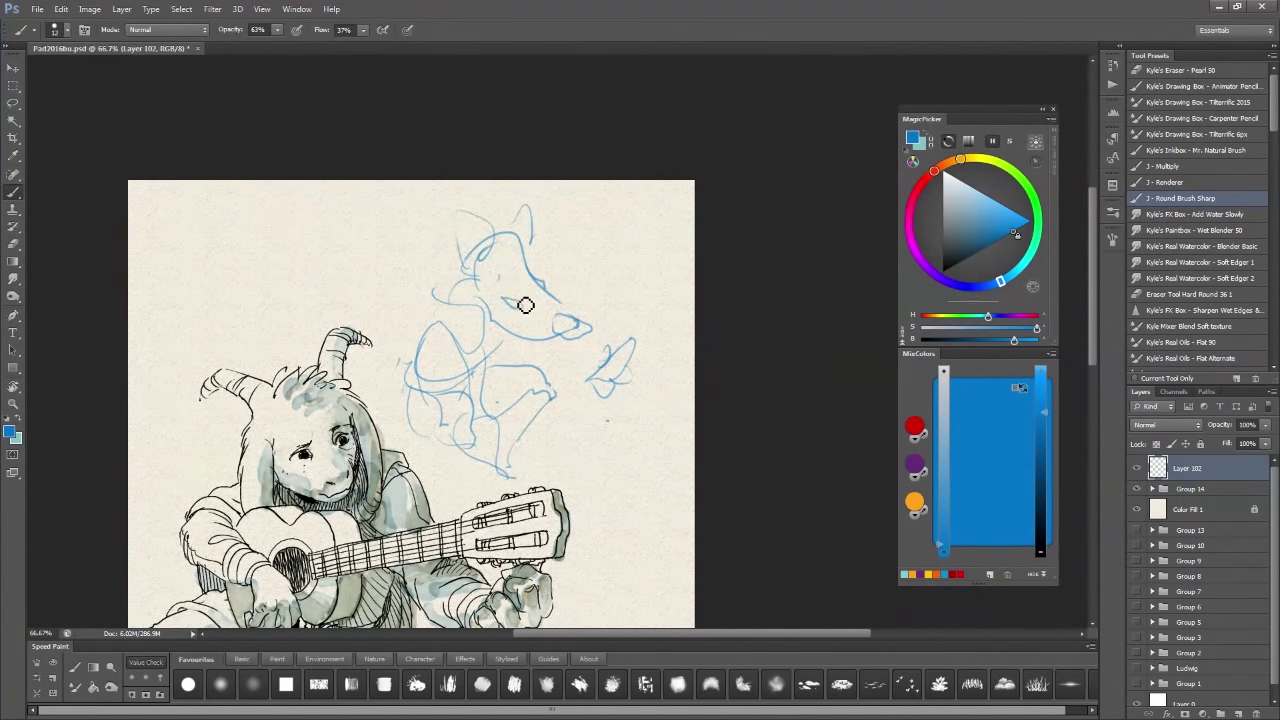
drag(492, 262, 543, 261)
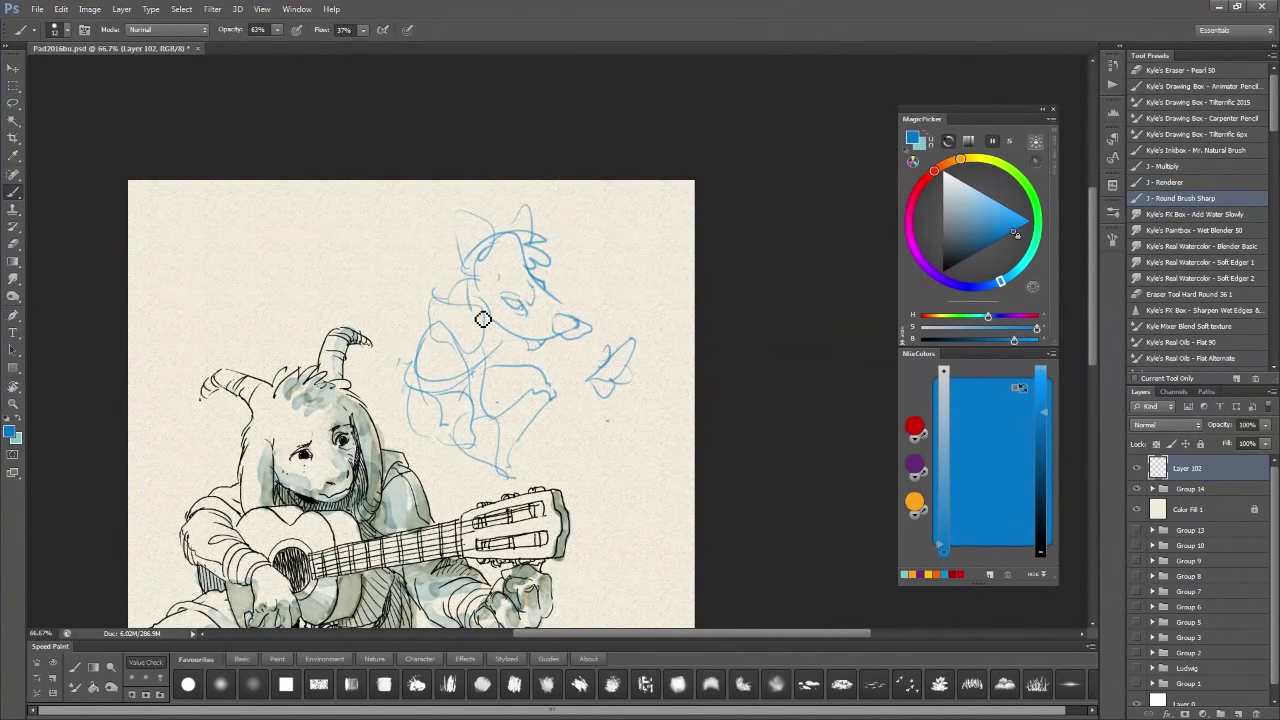
mouse_move(465, 272)
mouse_down()
mouse_move(520, 345)
mouse_move(585, 360)
mouse_up()
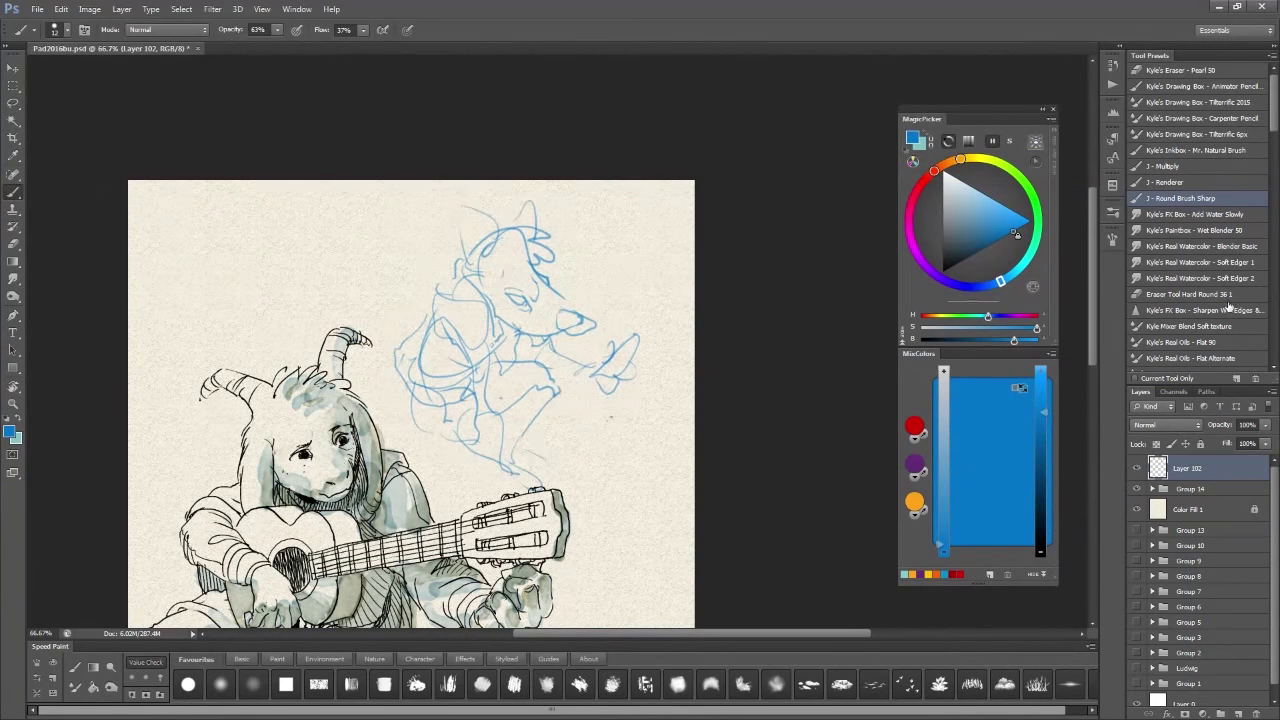
Step: Create a layer above the sketch and ink the rat character's head, ears, sleeve and rear leg in black with Kyle's Inkbox - Tech Pen 0.3
key(ctrl+shift+alt+n)
key(d)
key(F5)
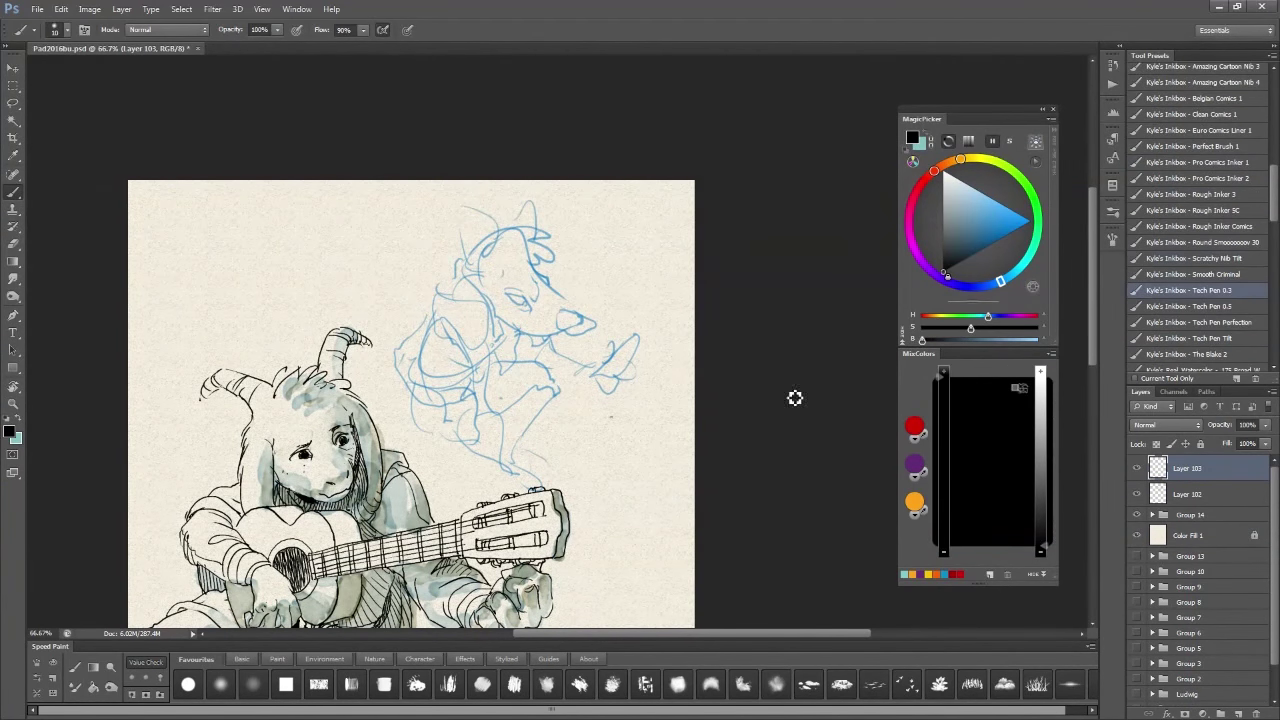
drag(580, 338, 515, 332)
drag(500, 245, 555, 285)
drag(455, 260, 535, 215)
drag(491, 286, 465, 366)
drag(402, 392, 441, 437)
drag(499, 379, 471, 449)
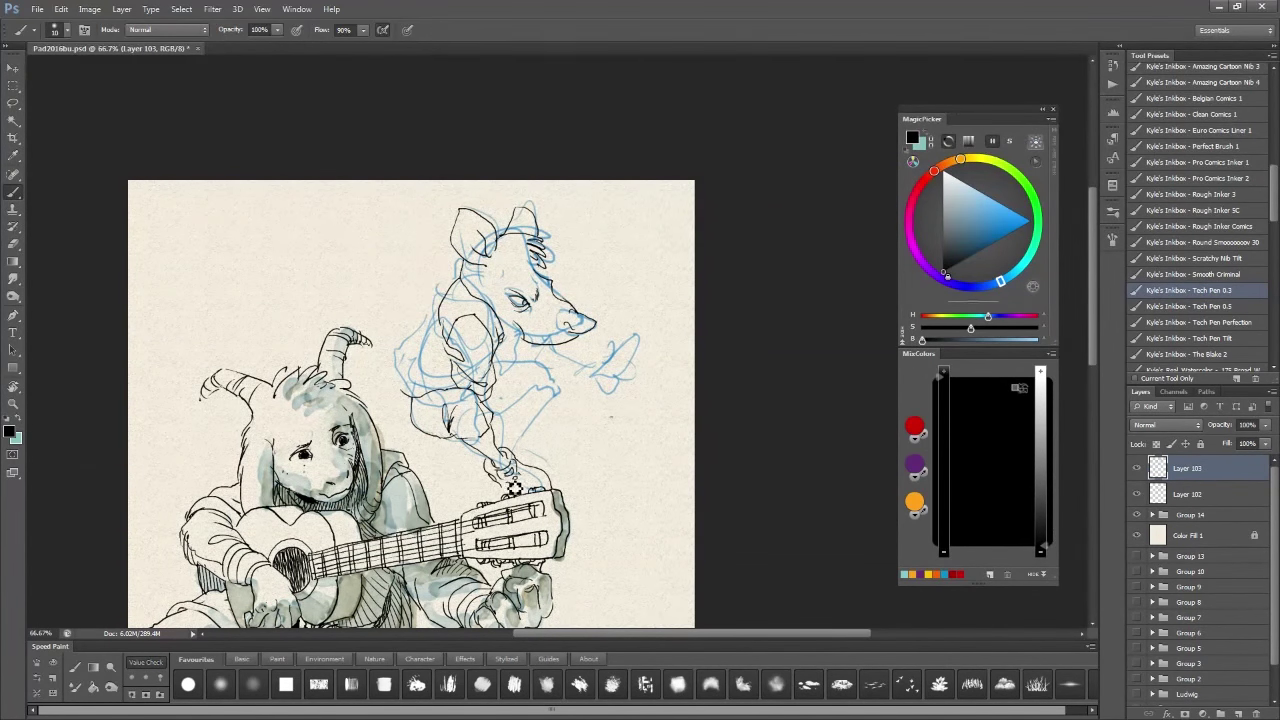
Step: Ink the rat character's back, front leg and shoe, outstretched hand holding a thin blade, and curling tail on Layer 103
key(bracketleft)
mouse_move(470, 268)
mouse_down()
mouse_move(505, 316)
mouse_move(402, 392)
mouse_up()
mouse_move(522, 322)
mouse_down()
mouse_move(523, 443)
mouse_move(566, 482)
mouse_up()
drag(512, 427, 507, 446)
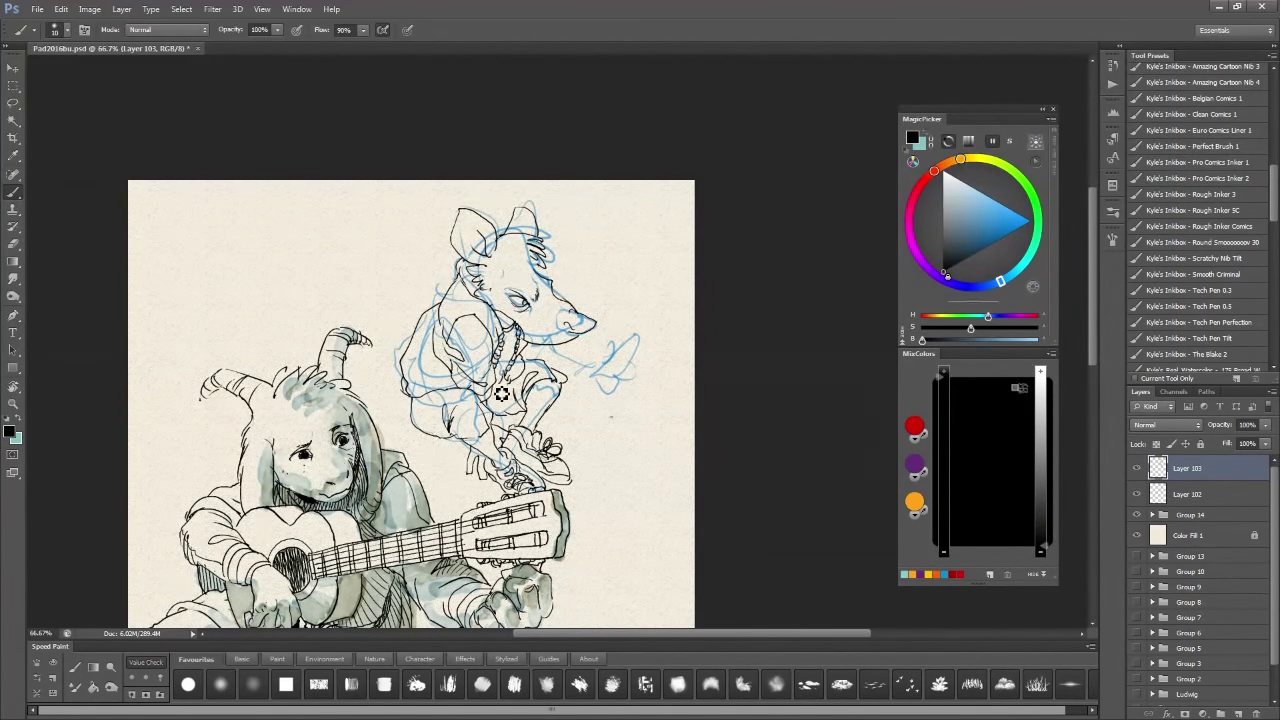
drag(640, 342, 688, 313)
drag(628, 342, 632, 370)
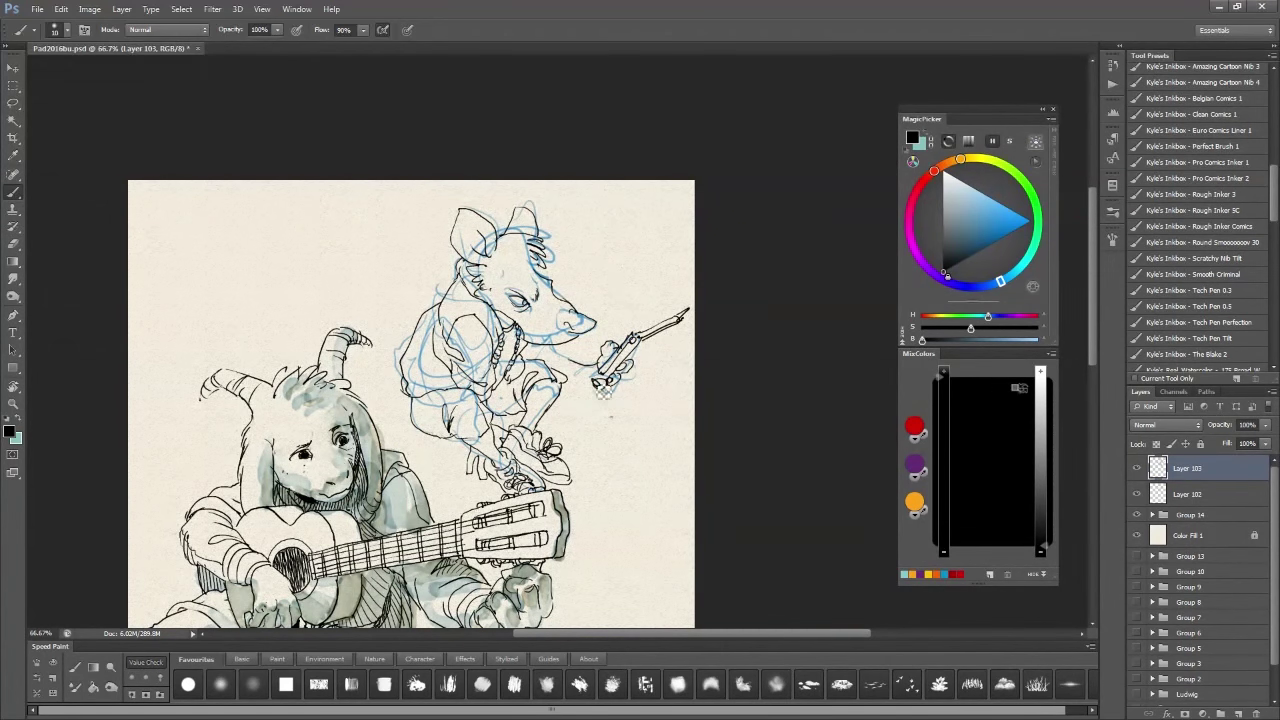
drag(470, 452, 488, 468)
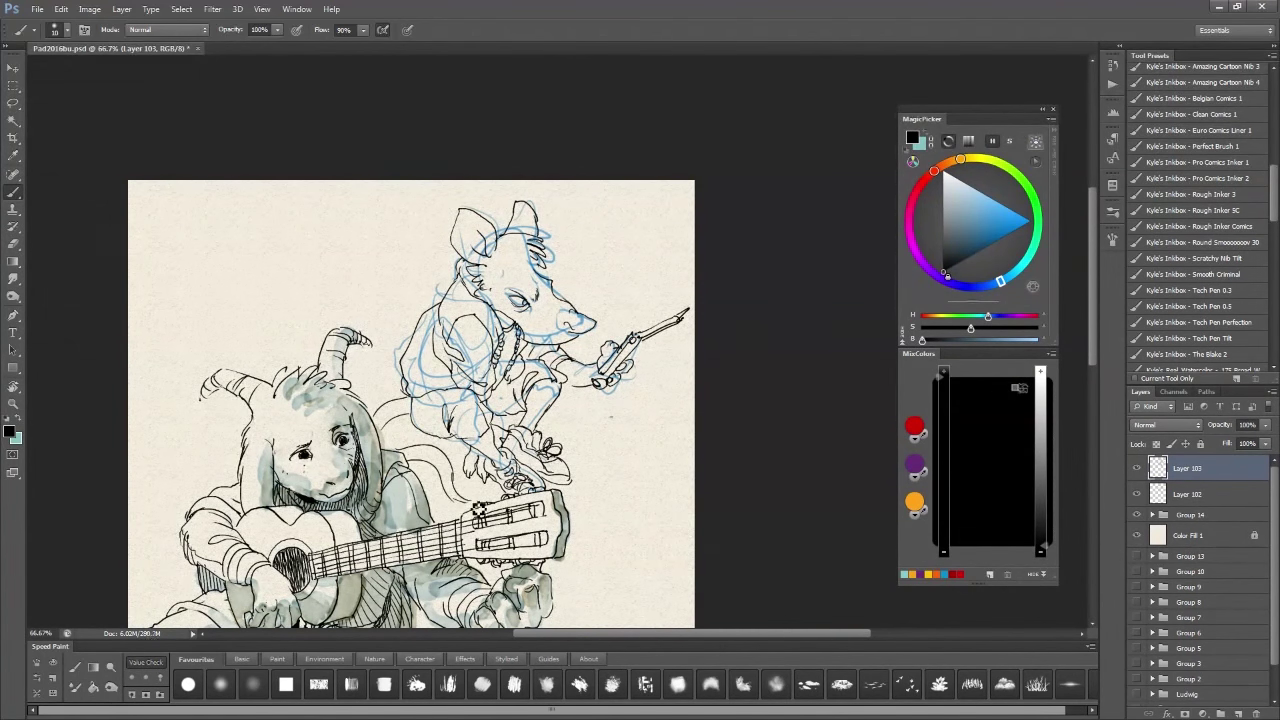
Step: Hide the blue sketch on Layer 102 and hatch shadows on the rat character's clothes, legs and the area behind its feet
click(1136, 494)
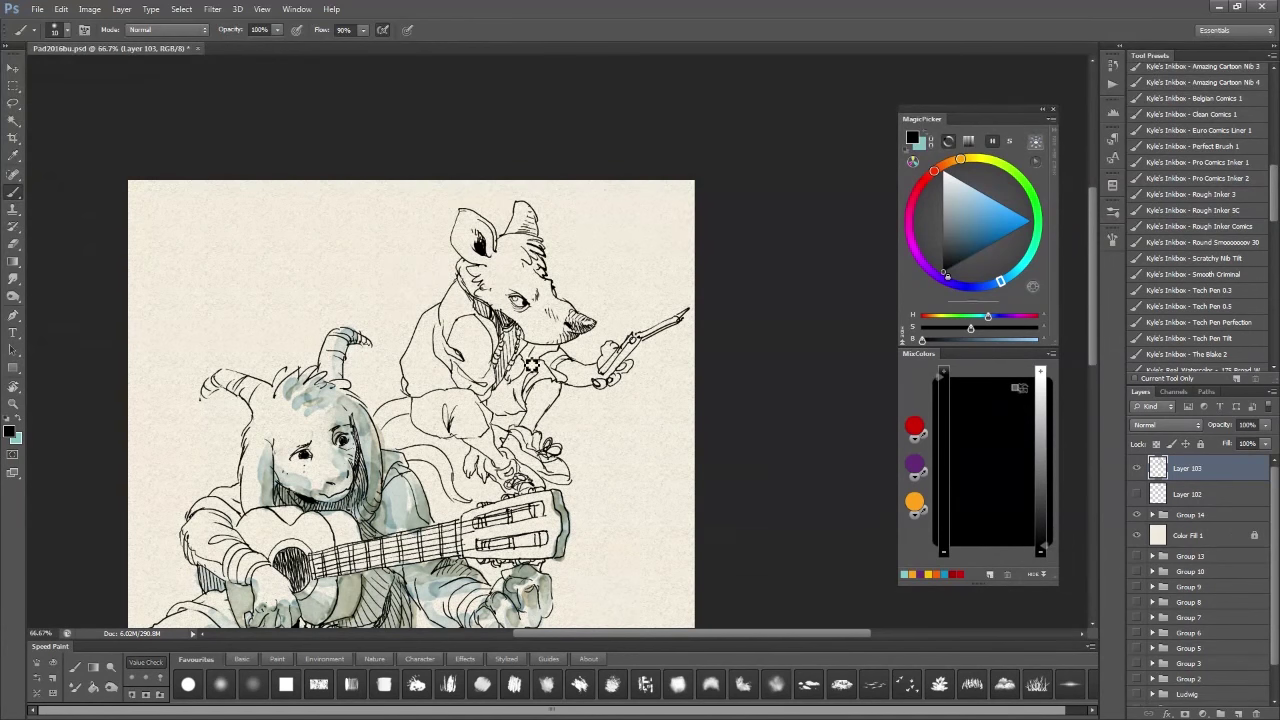
drag(498, 408, 512, 388)
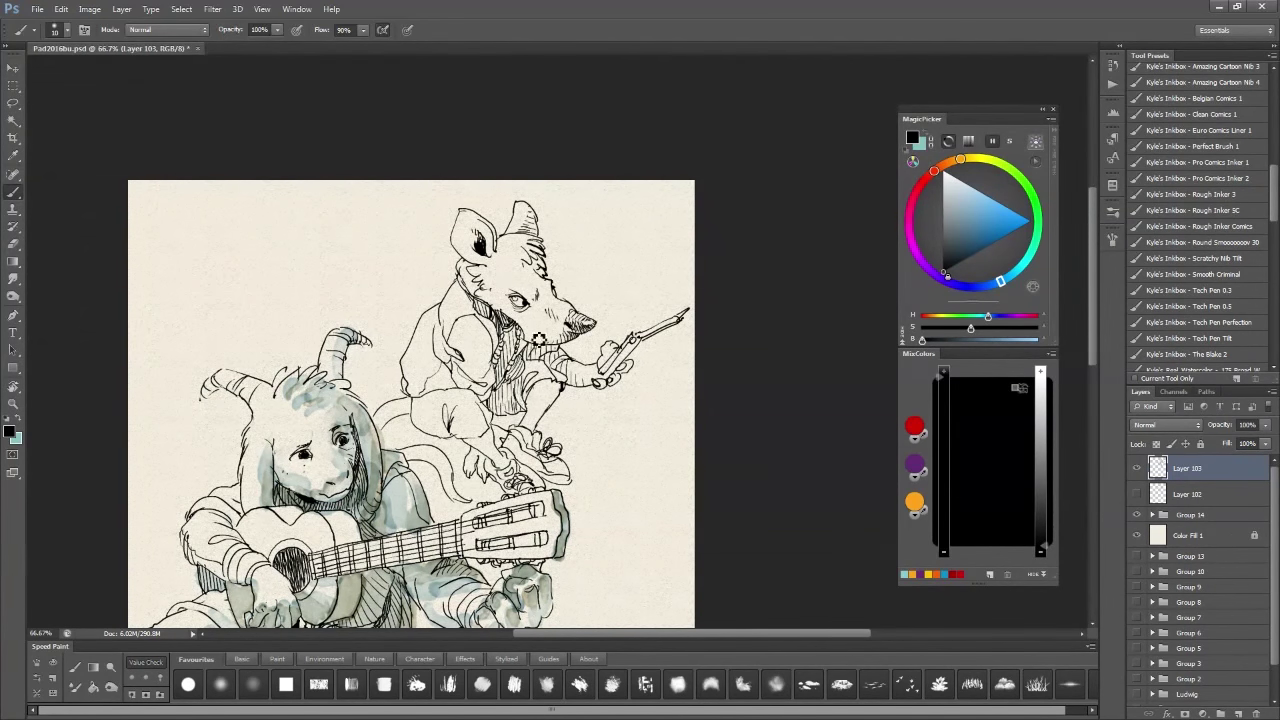
drag(538, 372, 552, 408)
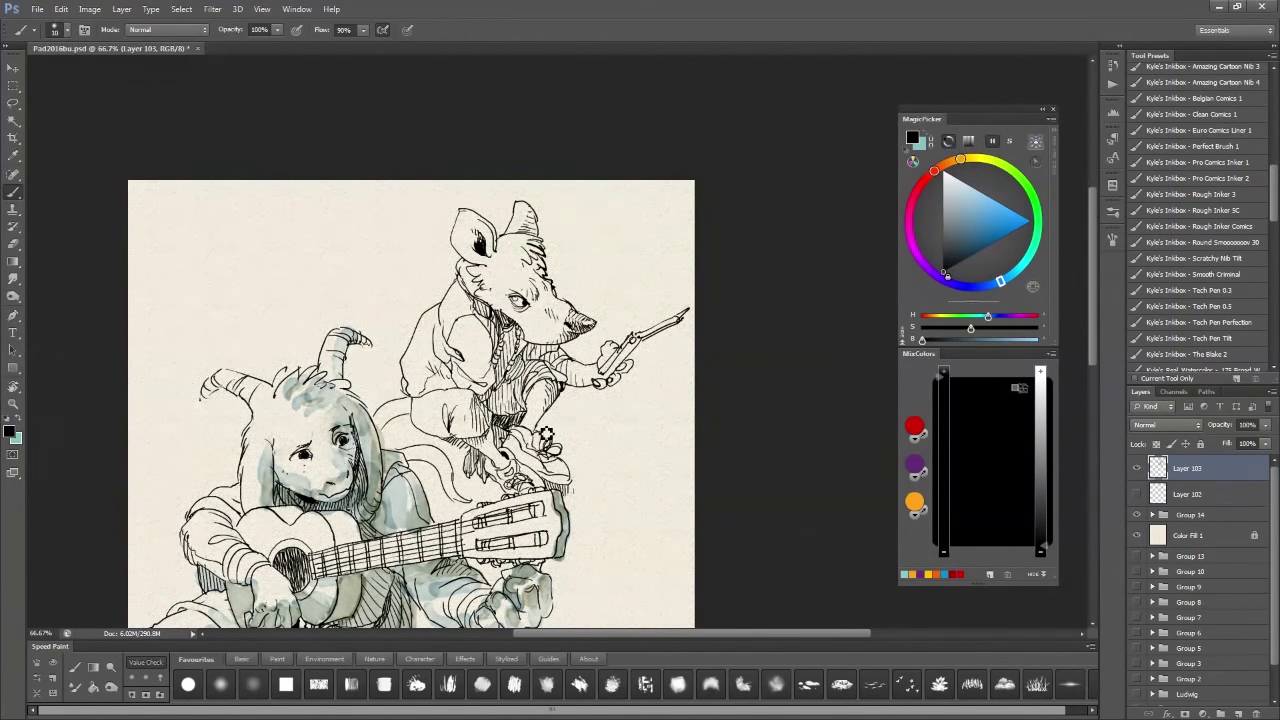
drag(545, 410, 571, 468)
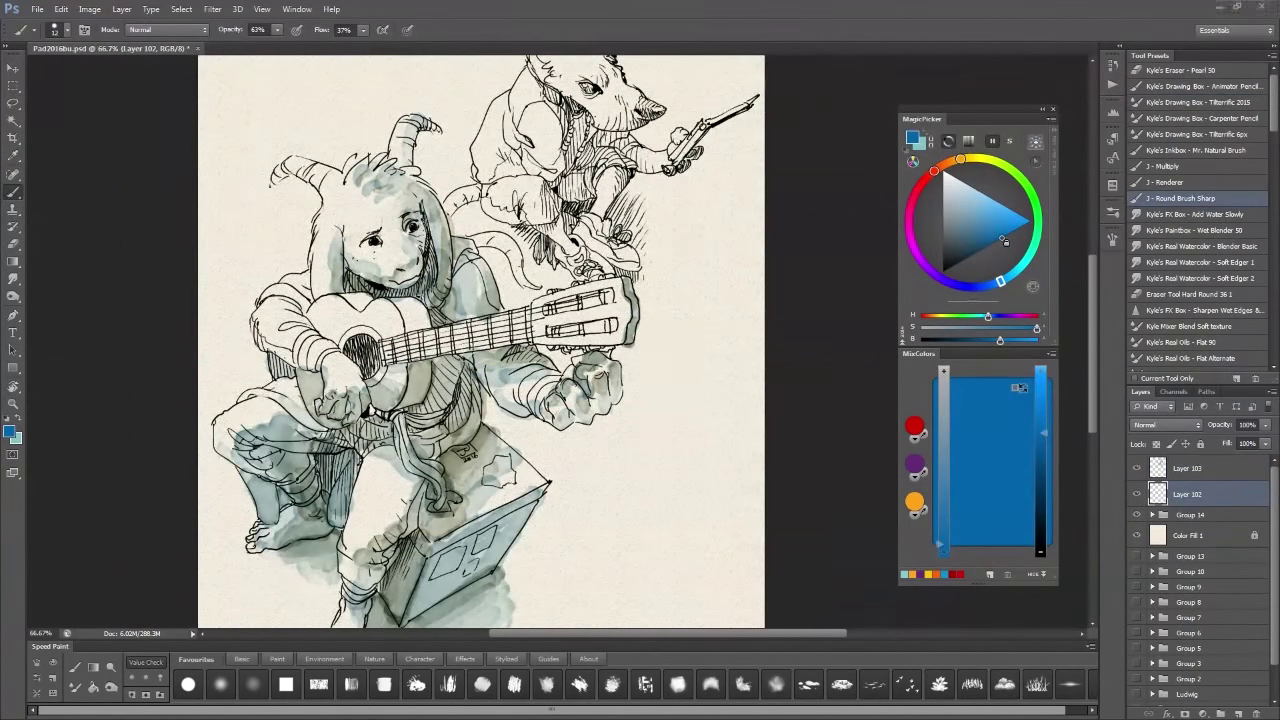
Step: Sketch an eagle-headed character in an open jacket with a raised wing in blue on Layer 102, beside the guitarist's box
mouse_move(656, 372)
mouse_down()
mouse_move(722, 370)
mouse_move(700, 385)
mouse_up()
drag(660, 400, 712, 404)
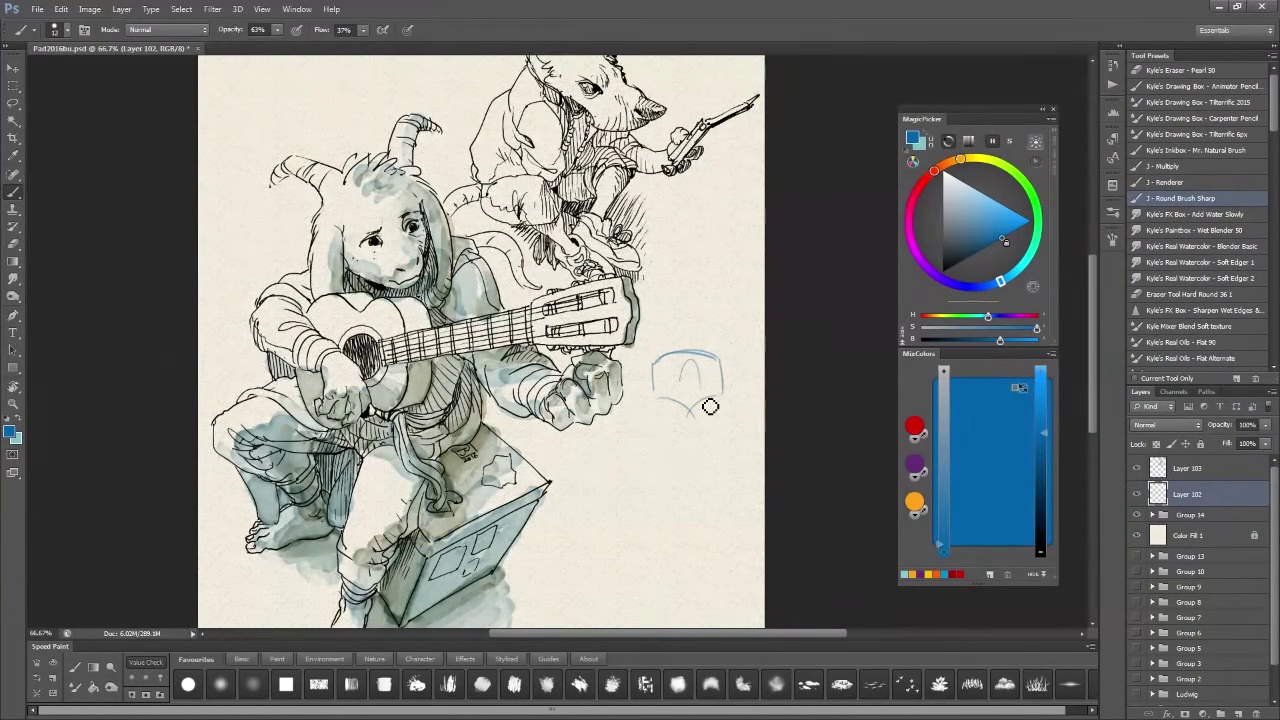
drag(690, 340, 700, 460)
drag(720, 280, 746, 274)
scroll(826, 357, down, 2)
mouse_move(690, 546)
mouse_down()
mouse_move(703, 491)
mouse_move(654, 506)
mouse_move(711, 337)
mouse_move(703, 286)
mouse_move(769, 537)
mouse_move(783, 322)
mouse_up()
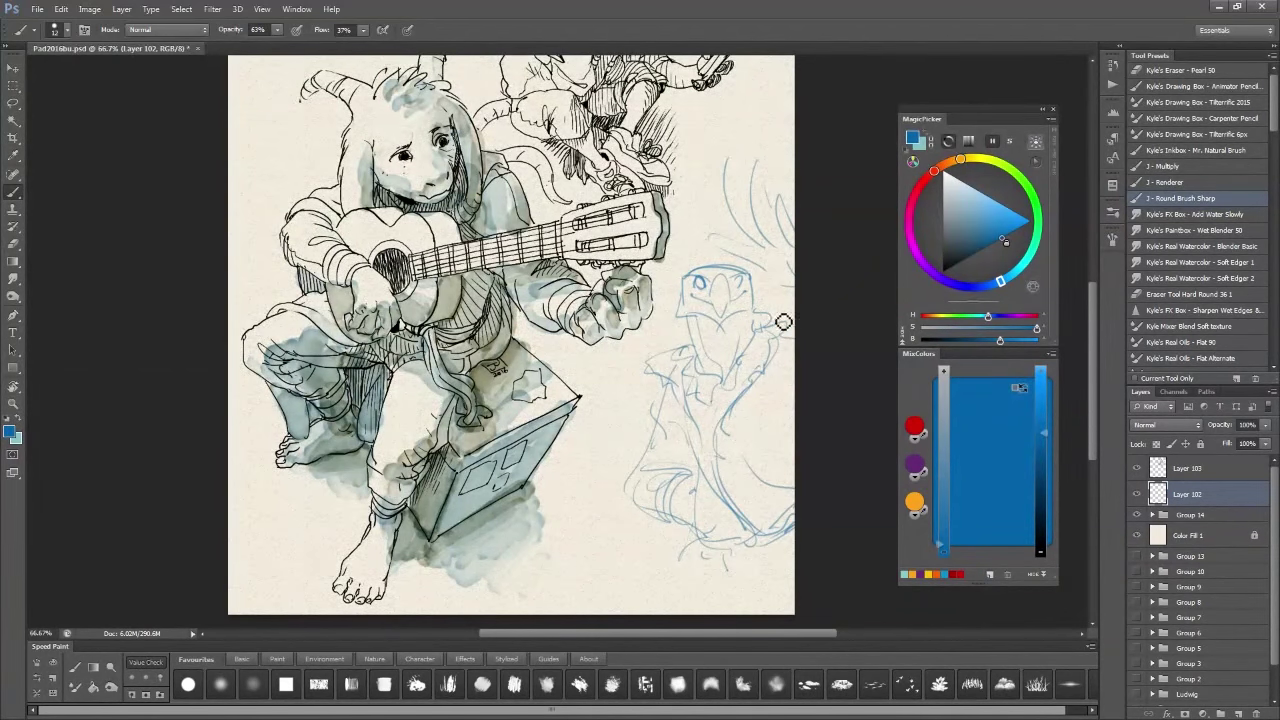
Step: Ink the eagle's face, neck feathers, jacket collar, zip and folded sleeve in black with Kyle's Inkbox - Tech Pen 0.3
key(F2)
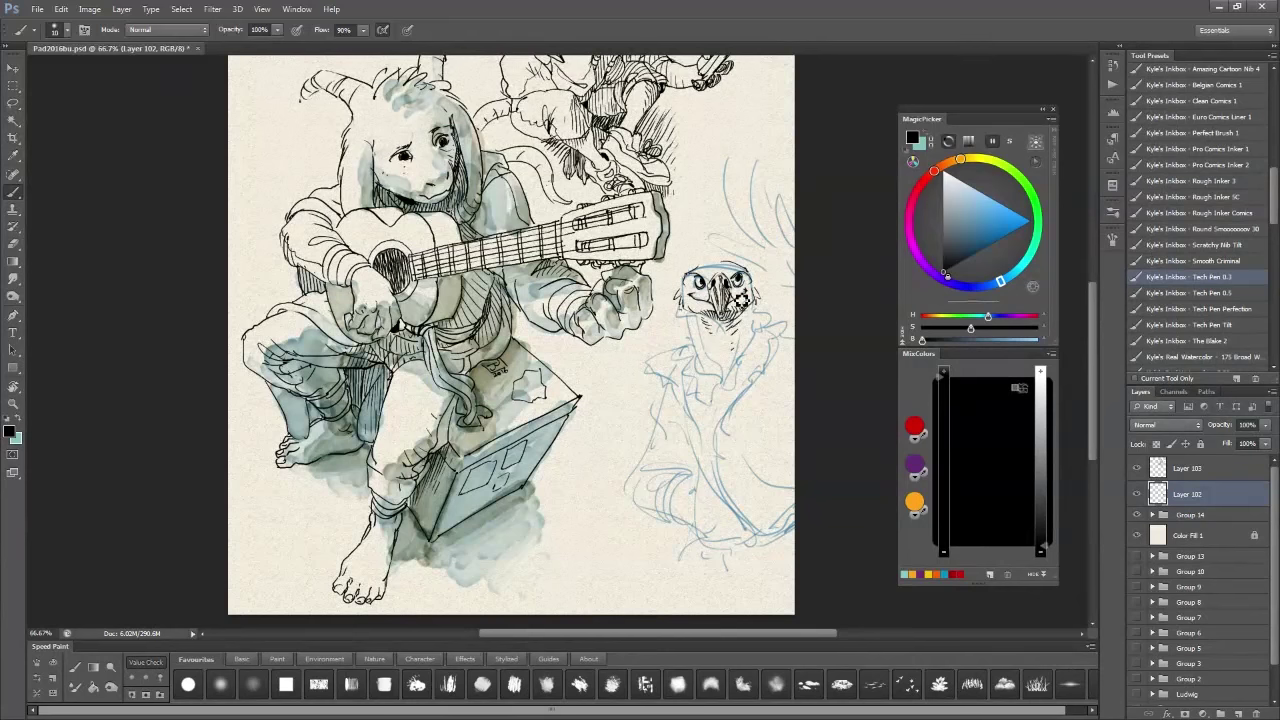
drag(652, 368, 686, 404)
drag(785, 343, 734, 420)
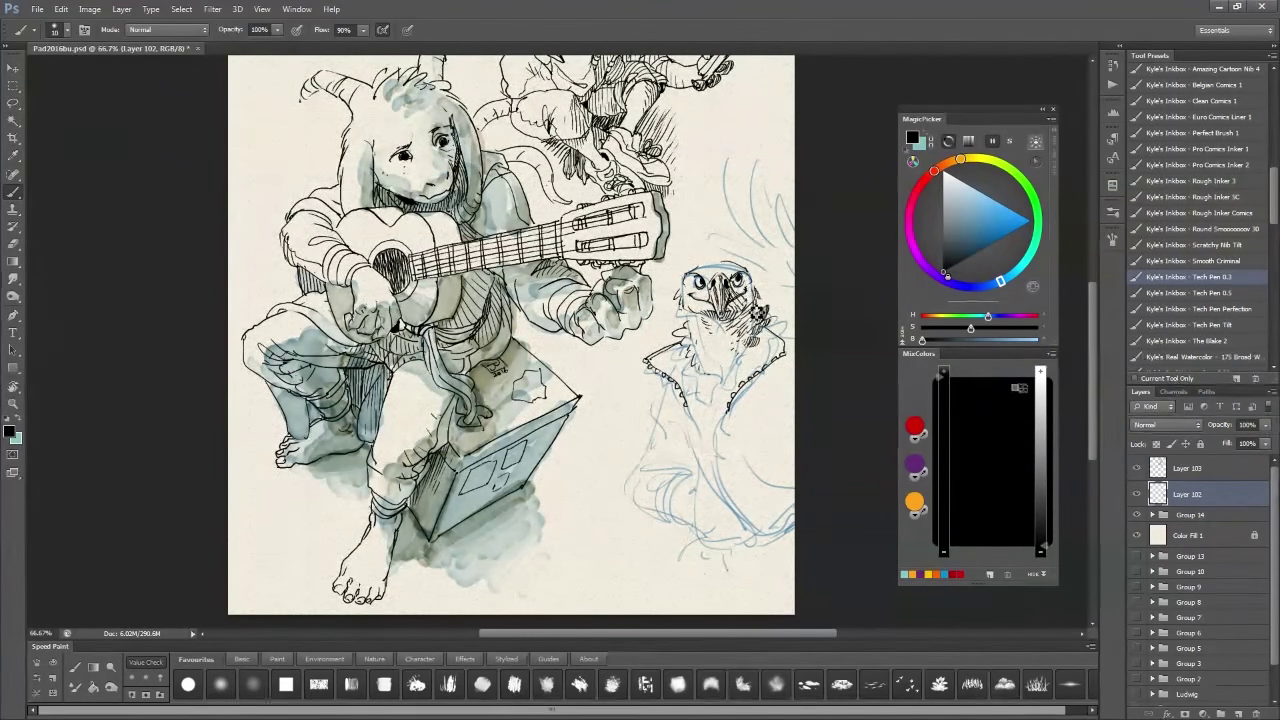
drag(686, 406, 723, 440)
mouse_move(690, 370)
mouse_down()
mouse_move(728, 376)
mouse_move(642, 468)
mouse_move(630, 505)
mouse_up()
mouse_move(665, 418)
mouse_down()
mouse_move(723, 474)
mouse_move(751, 526)
mouse_move(678, 530)
mouse_move(662, 413)
mouse_move(695, 485)
mouse_up()
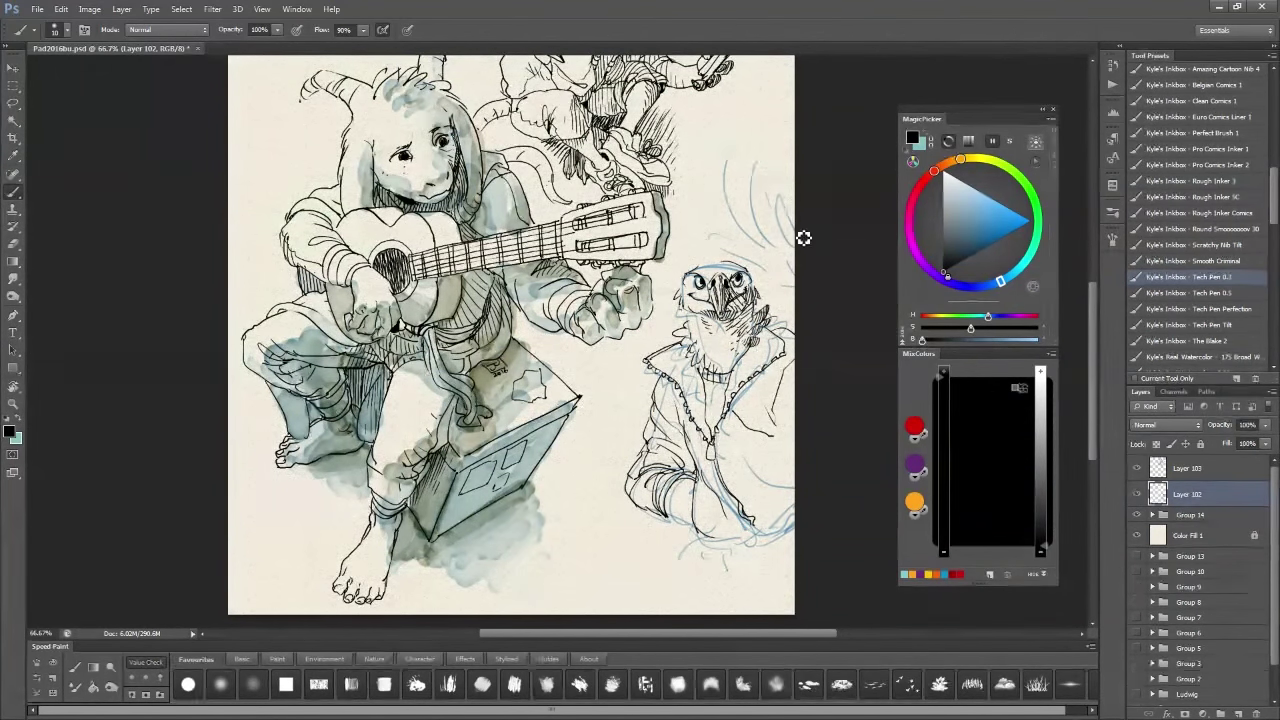
Step: Ink the eagle character's raised wing feathers, jacket hem and trousers in black
drag(755, 152, 794, 255)
drag(730, 146, 760, 250)
drag(712, 236, 792, 288)
drag(760, 525, 777, 532)
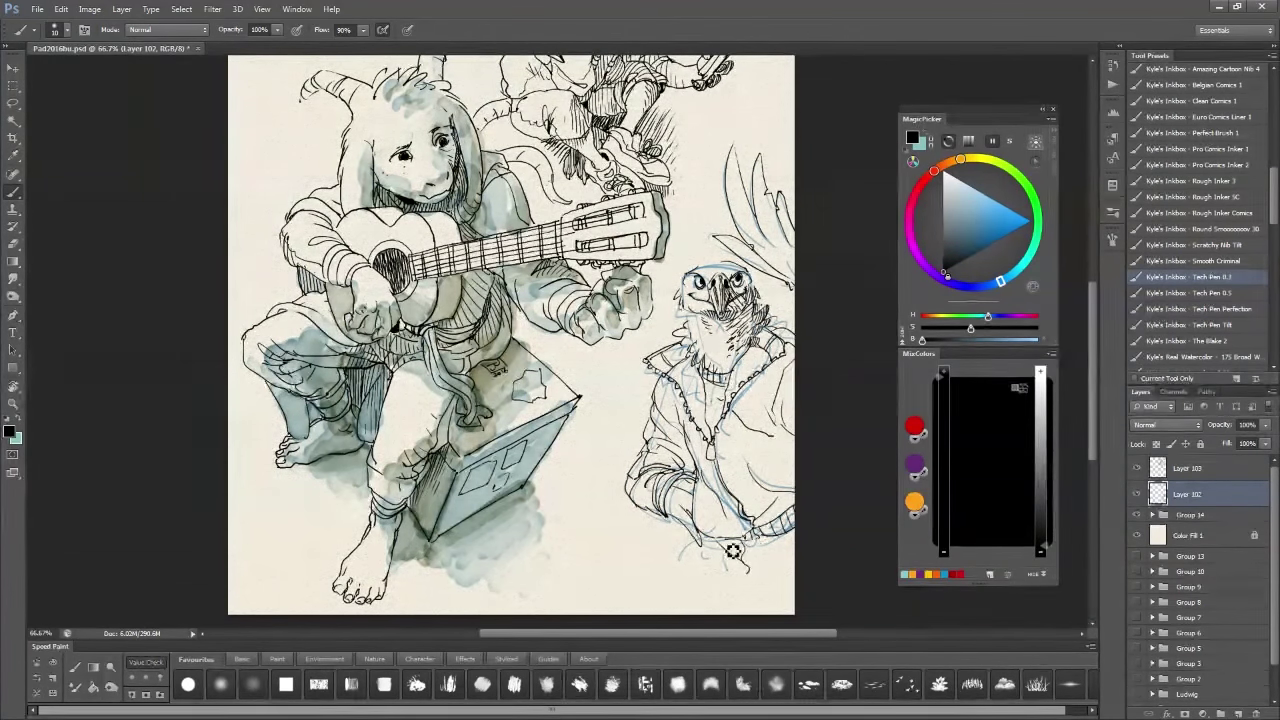
scroll(846, 407, right, 3)
key(x)
mouse_move(610, 257)
mouse_down()
mouse_move(645, 247)
mouse_move(664, 259)
mouse_move(619, 163)
mouse_up()
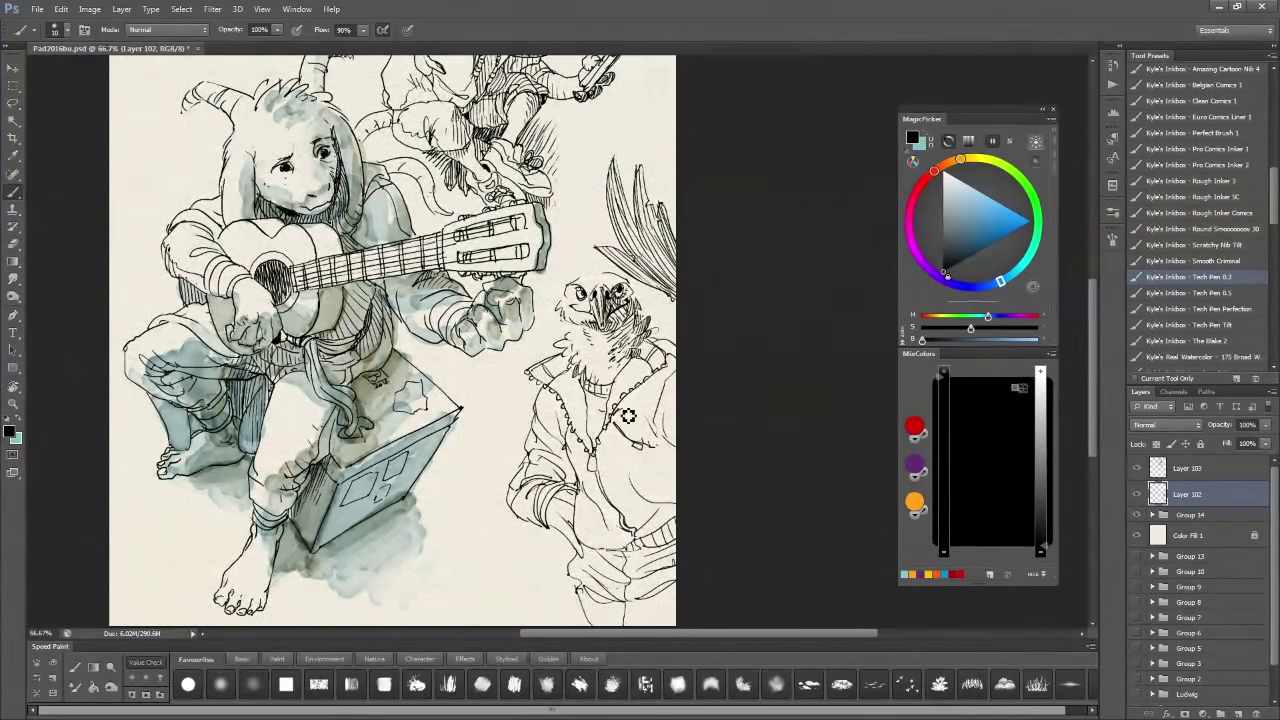
mouse_move(665, 550)
mouse_down()
mouse_move(609, 580)
mouse_move(660, 580)
mouse_move(605, 620)
mouse_up()
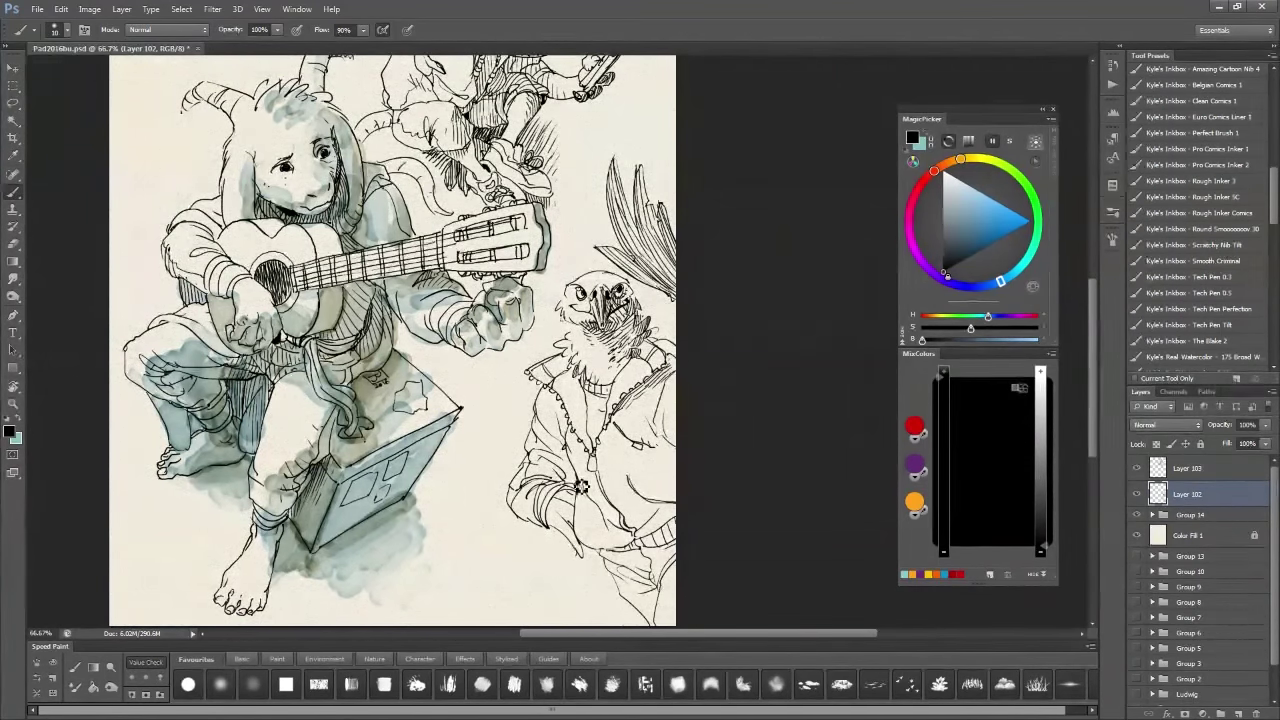
Step: Hatch shading onto the eagle's neck, wing feathers, jacket front and sleeve
drag(572, 338, 600, 372)
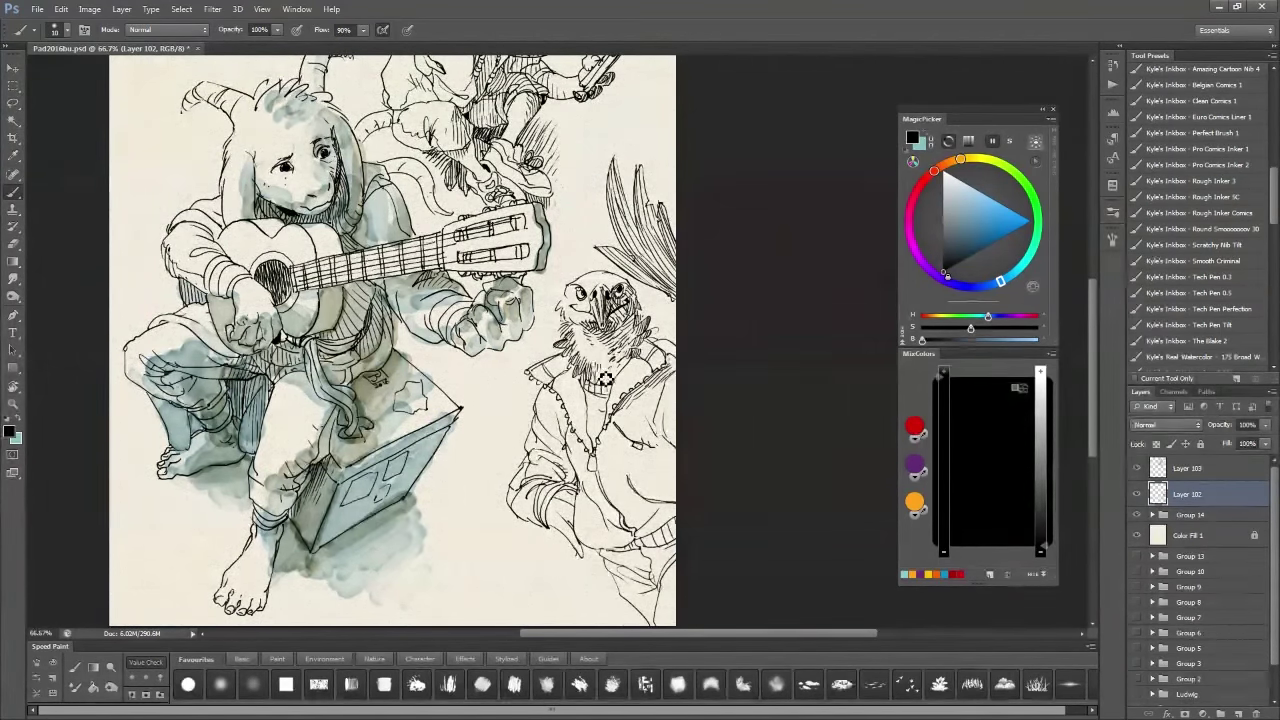
drag(643, 394, 652, 413)
mouse_move(610, 248)
mouse_down()
mouse_move(636, 255)
mouse_move(655, 215)
mouse_up()
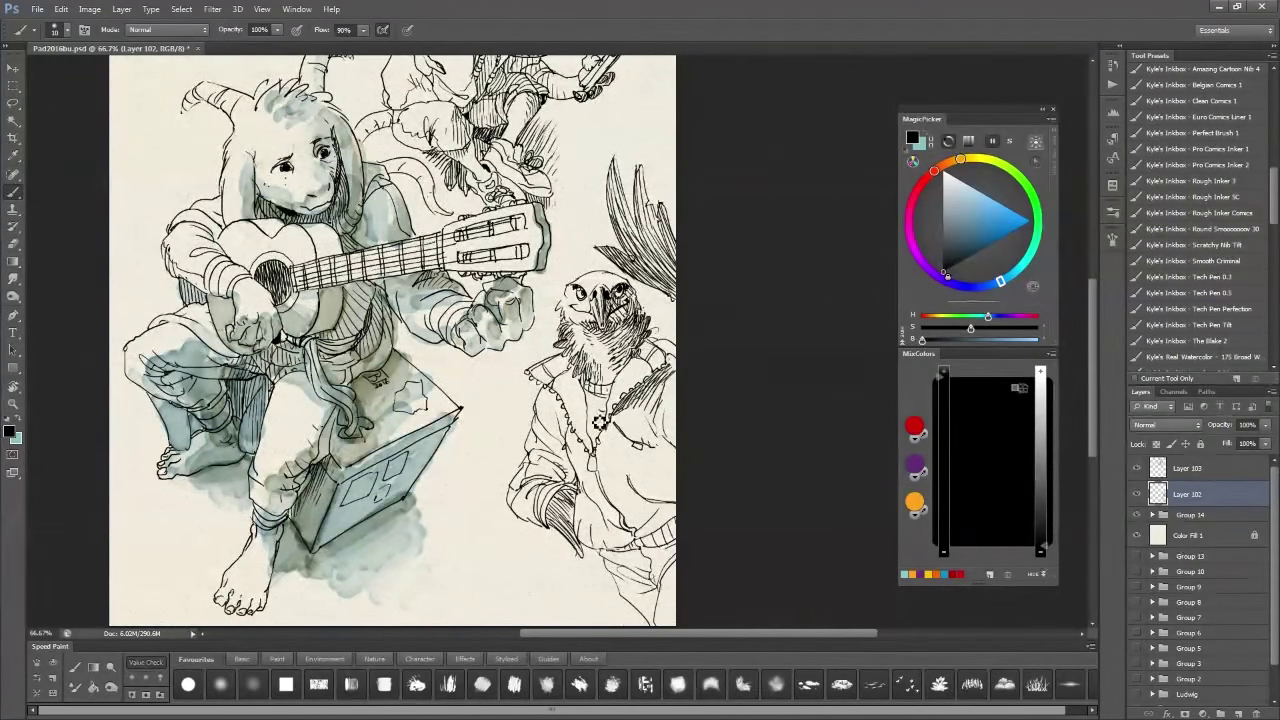
drag(545, 392, 563, 430)
drag(666, 446, 668, 486)
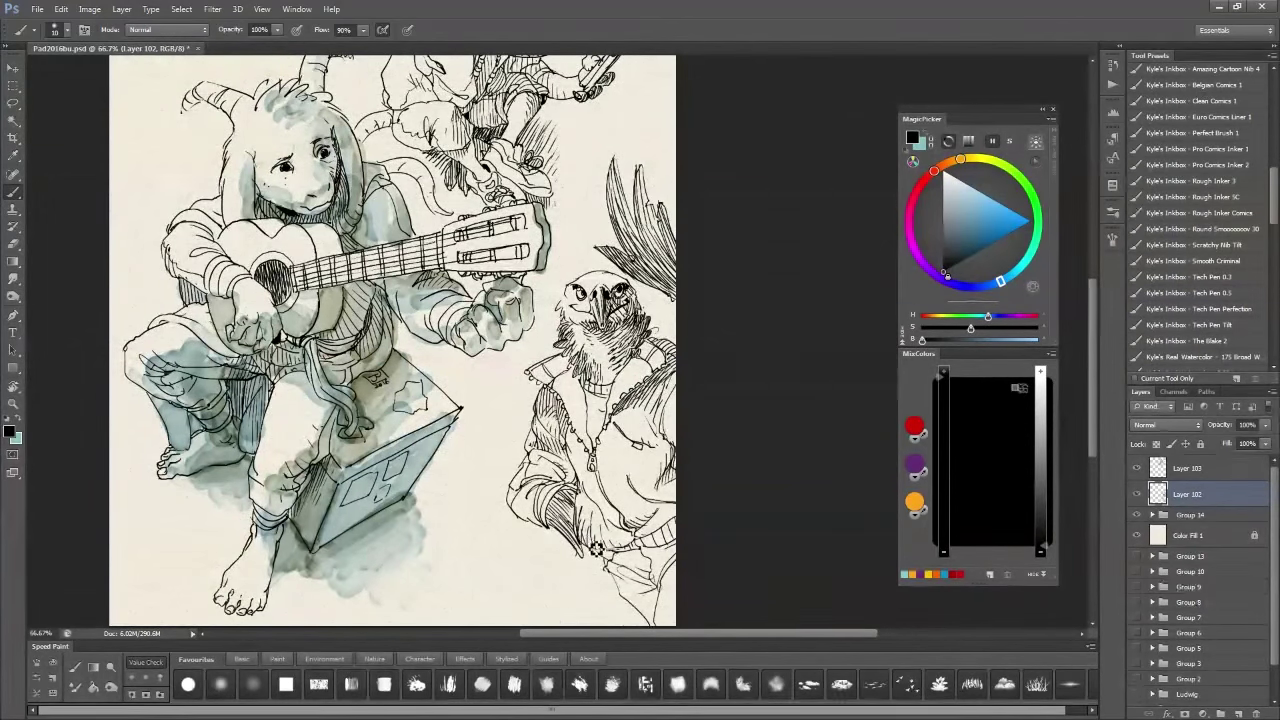
drag(558, 439, 566, 480)
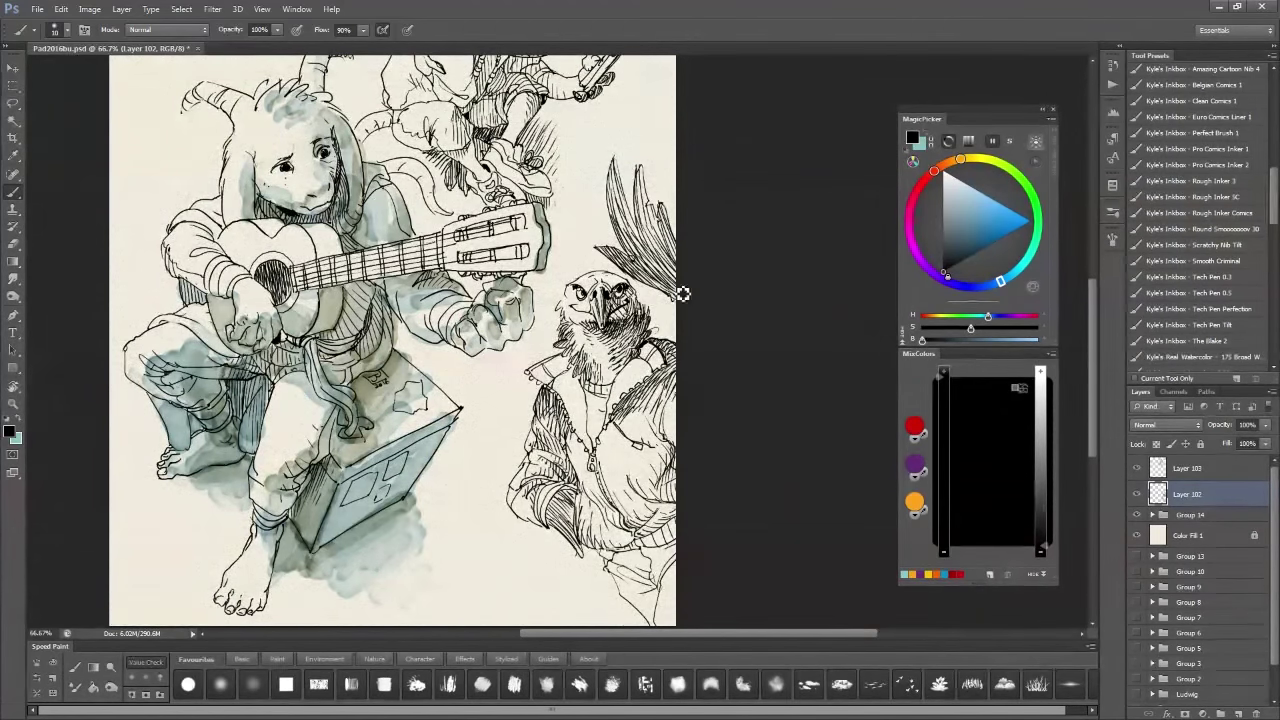
Step: Add vertical background hatching beside the eagle's head and darken its neck, collar and sleeve with denser strokes
drag(556, 272, 550, 332)
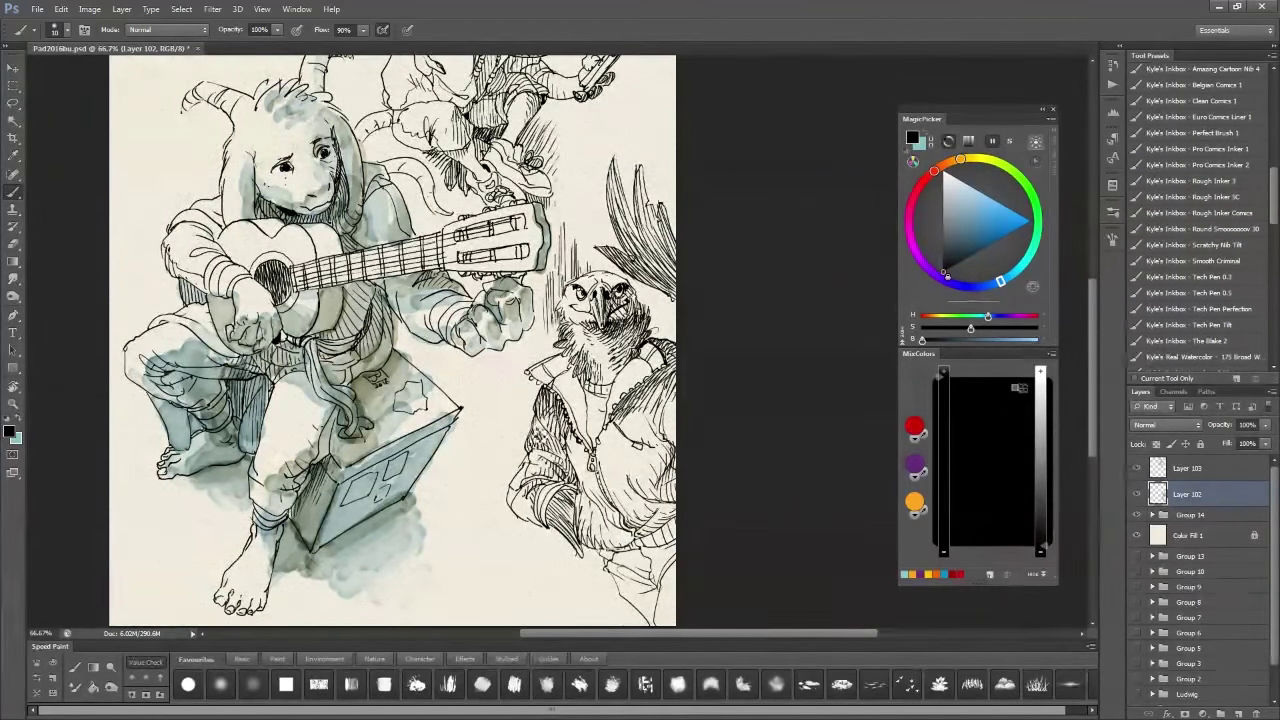
drag(632, 334, 604, 366)
mouse_move(542, 462)
mouse_down()
mouse_move(512, 522)
mouse_move(522, 528)
mouse_up()
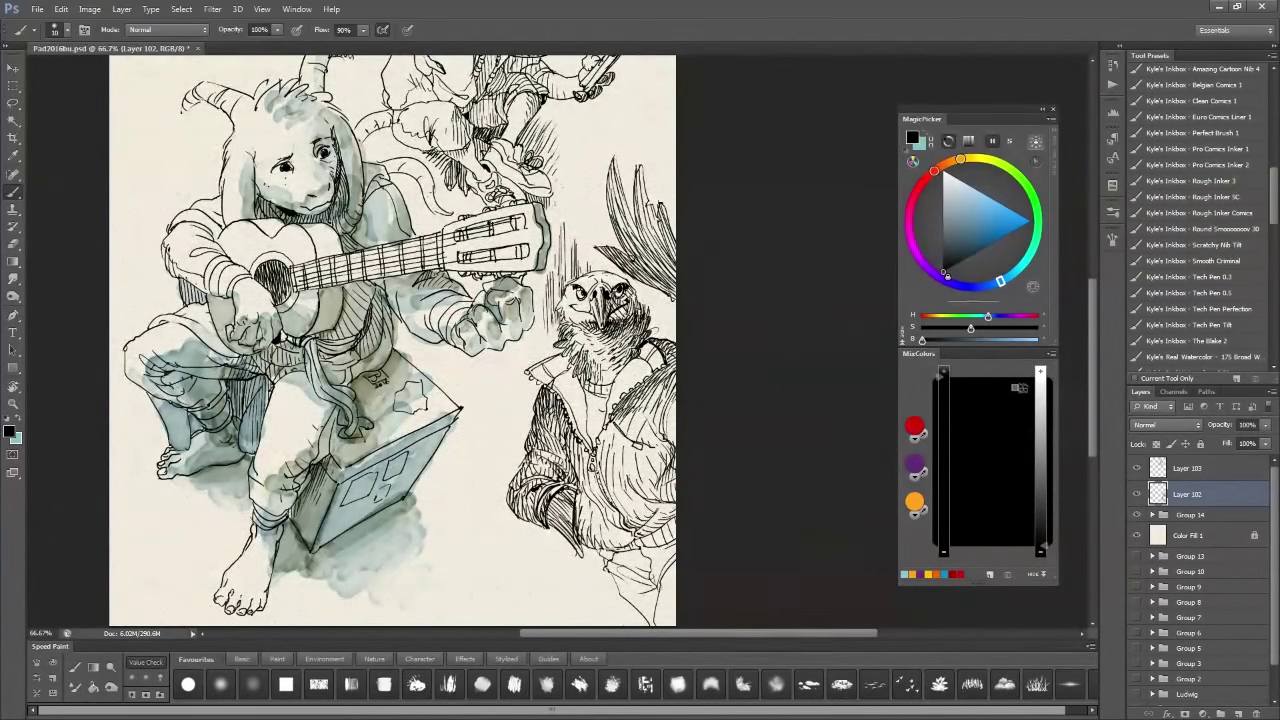
mouse_move(578, 378)
mouse_down()
mouse_move(594, 394)
mouse_move(556, 390)
mouse_up()
drag(584, 328, 560, 370)
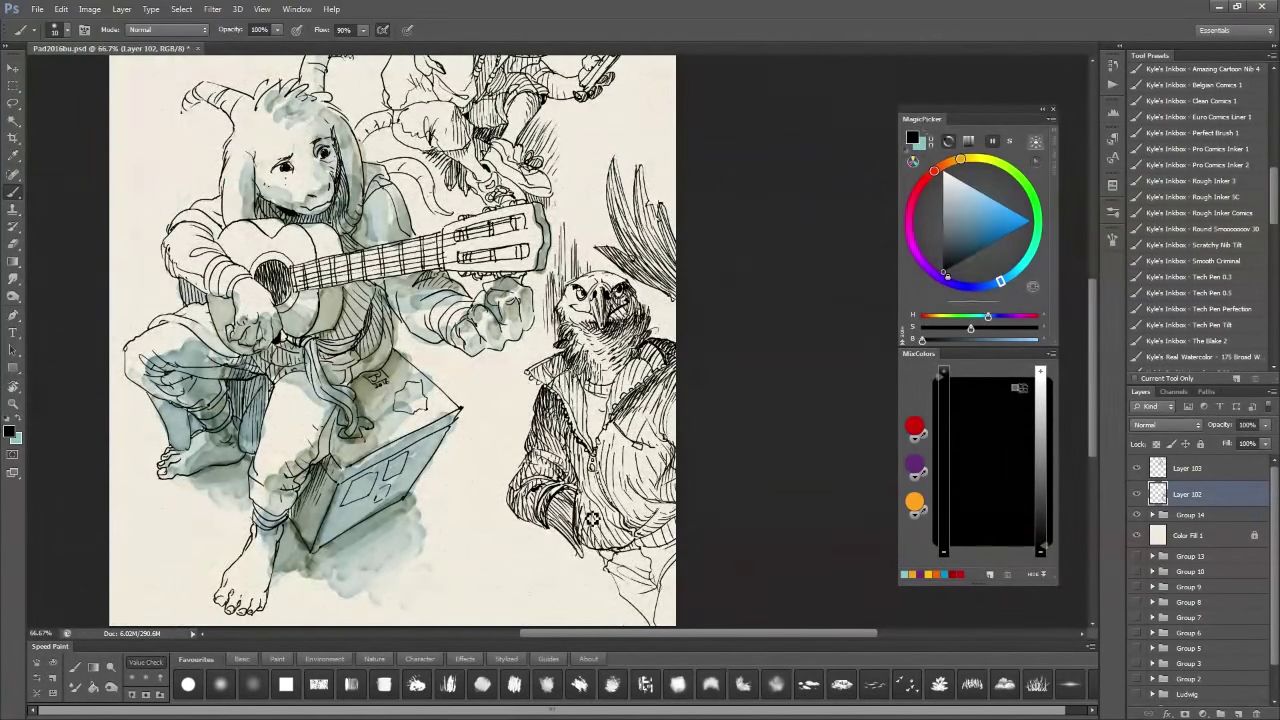
Step: Sketch a beaked character with goggles and a raised hand in blue on Layer 104, in the canvas's upper-left corner
scroll(570, 310, left, 2)
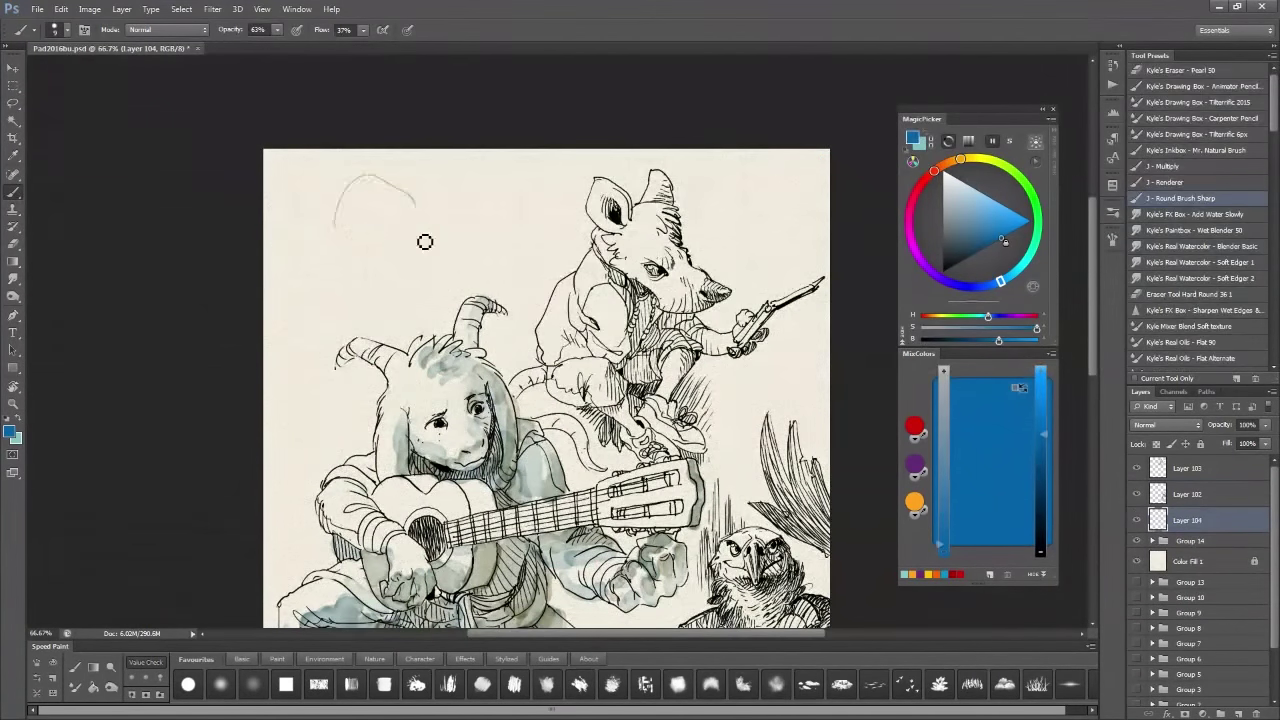
drag(423, 240, 407, 283)
mouse_move(360, 208)
mouse_down()
mouse_move(428, 242)
mouse_move(337, 317)
mouse_move(414, 343)
mouse_move(362, 245)
mouse_move(485, 269)
mouse_move(423, 294)
mouse_move(391, 234)
mouse_move(457, 203)
mouse_move(498, 313)
mouse_up()
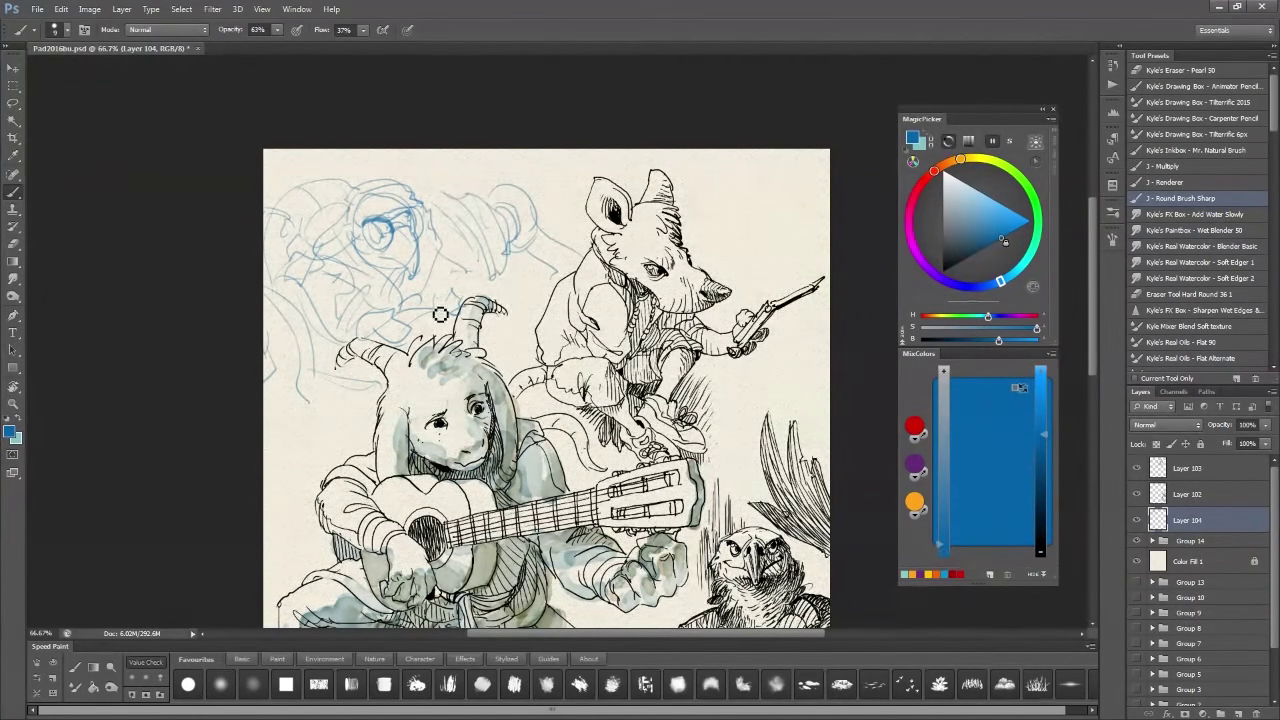
Step: Create a layer above the sketch and ink the goggled character's beaked head, strap, claws and raised hand in black with Tech Pen 0.3
key(ctrl+shift+alt+n)
key(d)
mouse_move(400, 228)
mouse_down()
mouse_move(386, 249)
mouse_move(420, 220)
mouse_move(390, 262)
mouse_move(408, 272)
mouse_up()
drag(358, 236, 305, 248)
drag(378, 305, 415, 342)
drag(462, 241, 470, 268)
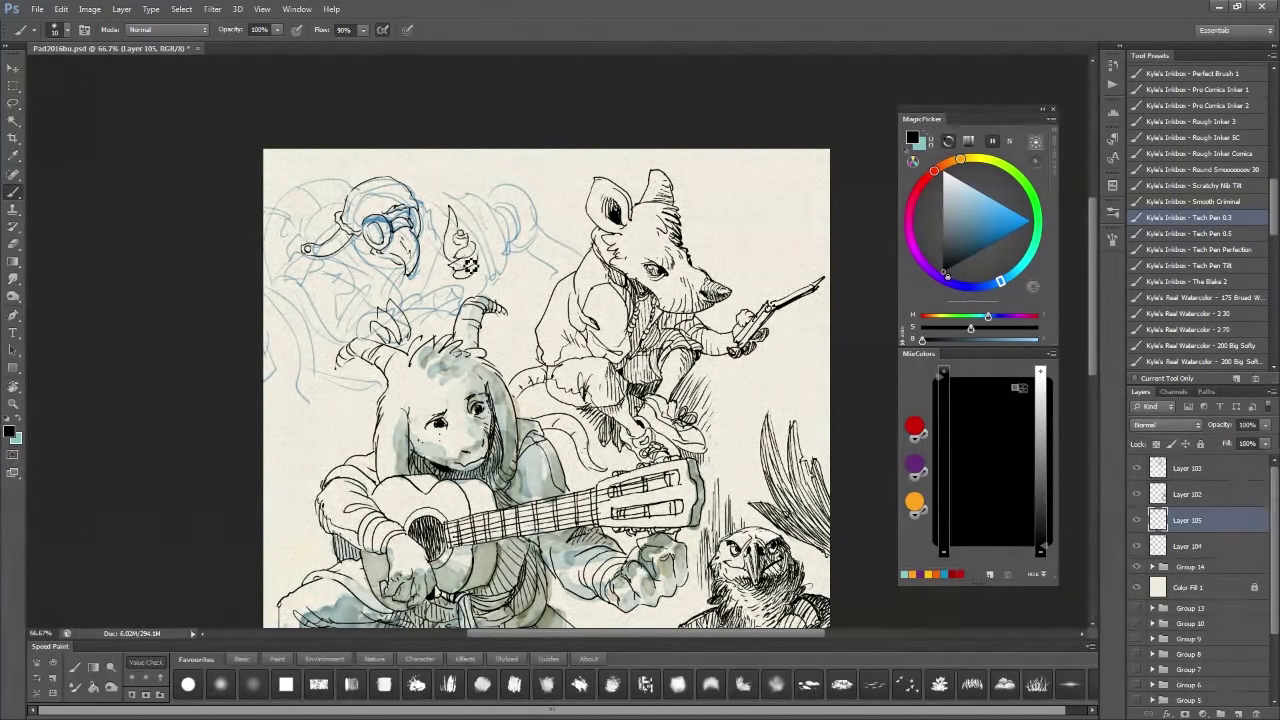
Step: Ink the goggled character's body, shoulder, chest strap and the ringed shape behind its hand, and hide the sketch on Layer 104
mouse_move(342, 256)
mouse_down()
mouse_move(312, 276)
mouse_move(352, 273)
mouse_move(370, 298)
mouse_move(380, 291)
mouse_move(386, 324)
mouse_move(361, 319)
mouse_move(298, 388)
mouse_up()
drag(315, 250, 315, 190)
mouse_move(326, 284)
mouse_down()
mouse_move(392, 294)
mouse_move(355, 302)
mouse_up()
mouse_move(422, 278)
mouse_down()
mouse_move(434, 306)
mouse_move(433, 231)
mouse_move(423, 332)
mouse_move(485, 290)
mouse_move(475, 200)
mouse_move(502, 292)
mouse_move(503, 245)
mouse_move(533, 264)
mouse_move(496, 207)
mouse_move(534, 224)
mouse_move(487, 213)
mouse_move(537, 229)
mouse_move(503, 218)
mouse_up()
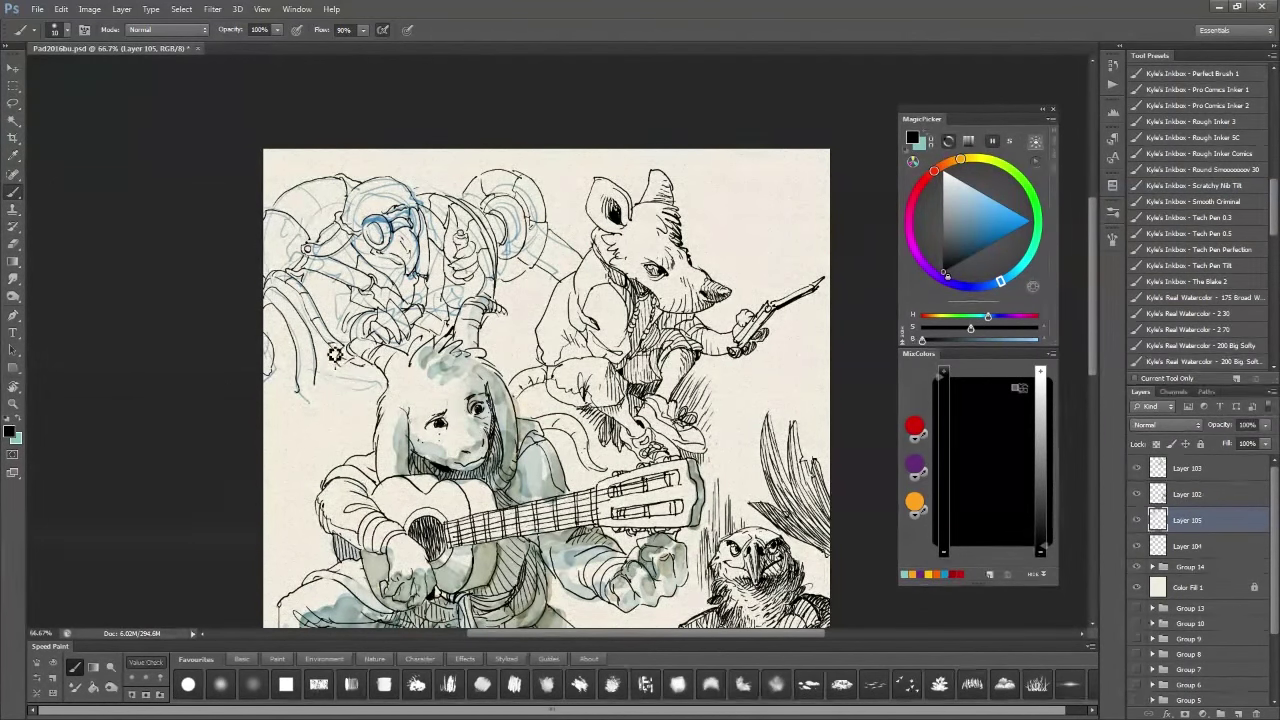
key(ctrl+comma)
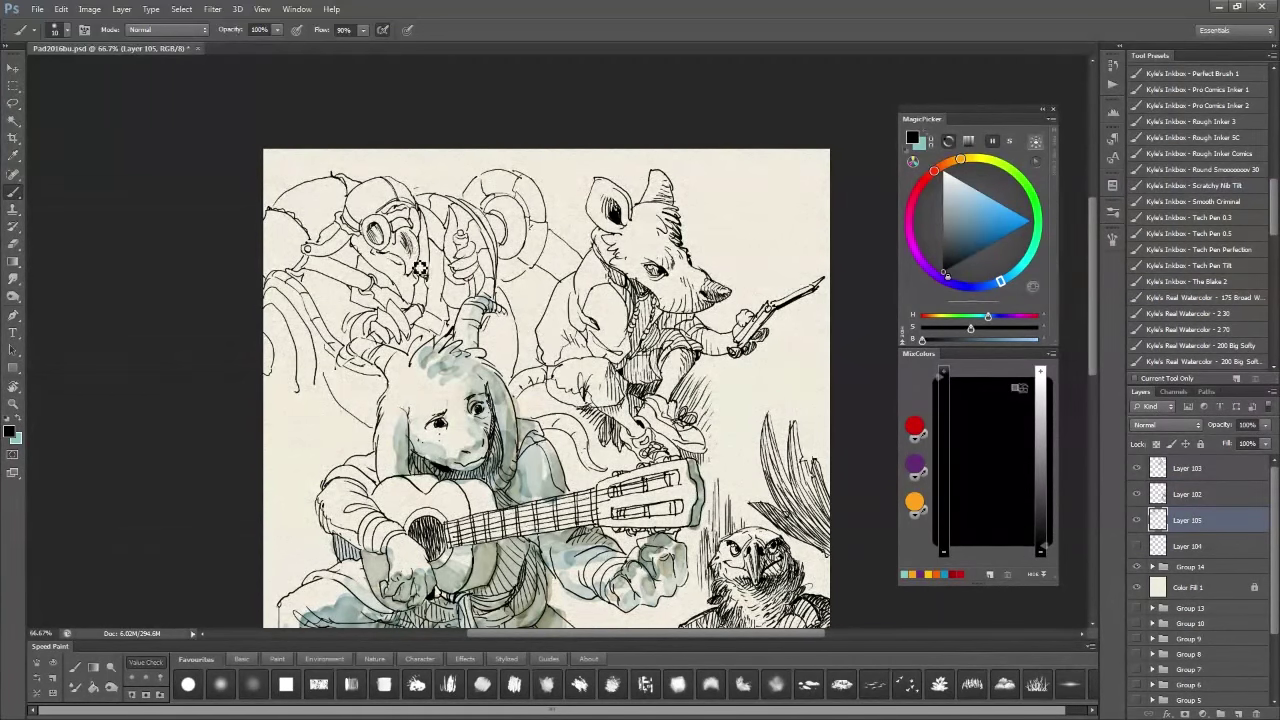
Step: Hatch shading onto the goggled character's beak, chest strap, claws and the ringed shape behind its raised hand
drag(406, 272, 404, 242)
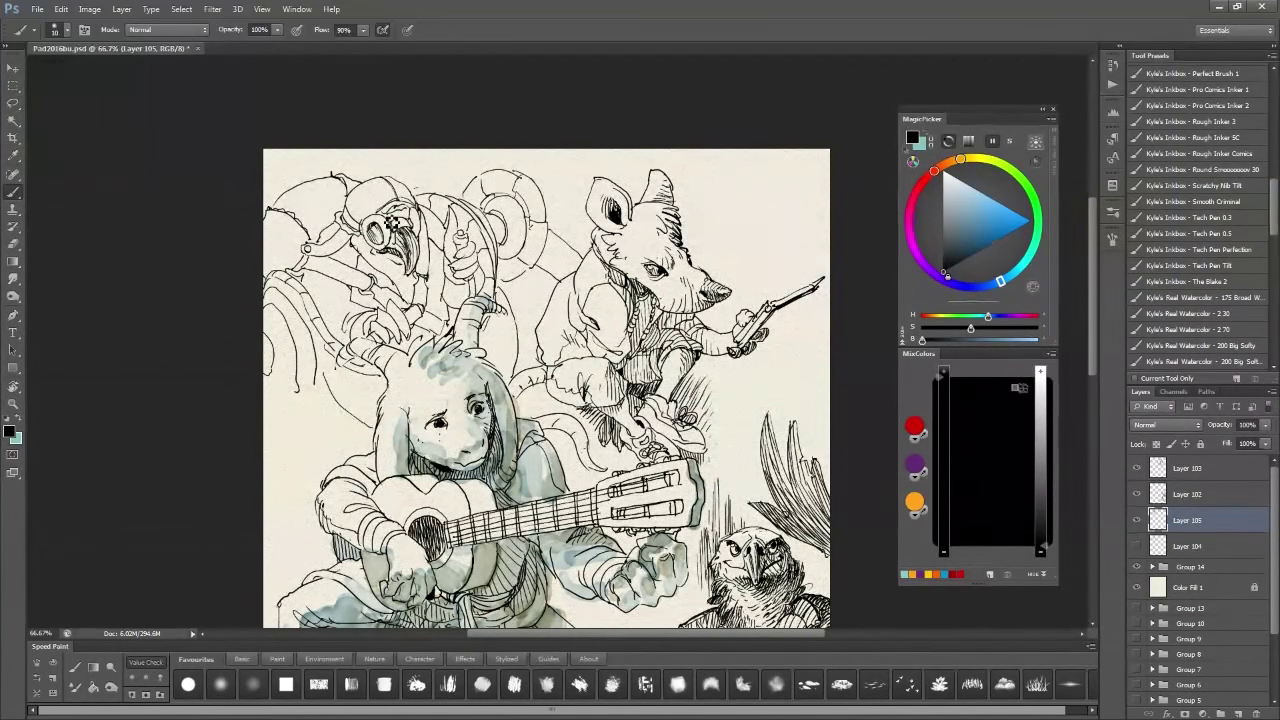
drag(446, 200, 448, 236)
drag(364, 336, 340, 322)
mouse_move(487, 240)
mouse_down()
mouse_move(528, 200)
mouse_move(505, 275)
mouse_move(564, 240)
mouse_move(551, 276)
mouse_move(590, 282)
mouse_up()
drag(312, 264, 422, 311)
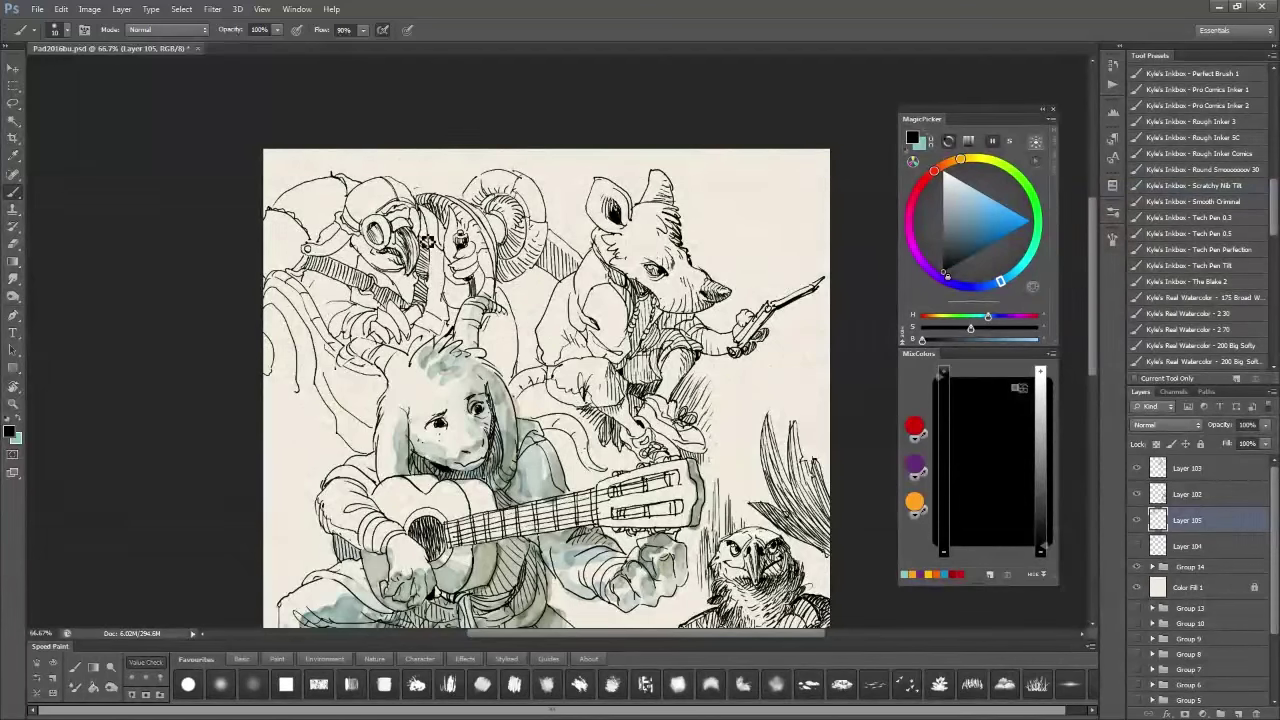
Step: Hatch the goggled character's shoulder and round side pouch, and darken the shadow where its body meets the guitarist's head
mouse_move(273, 278)
mouse_down()
mouse_move(286, 232)
mouse_move(276, 214)
mouse_move(316, 286)
mouse_move(380, 256)
mouse_up()
mouse_move(270, 322)
mouse_down()
mouse_move(273, 385)
mouse_move(262, 357)
mouse_move(300, 390)
mouse_up()
mouse_move(383, 420)
mouse_down()
mouse_move(322, 350)
mouse_move(350, 394)
mouse_up()
mouse_move(378, 448)
mouse_down()
mouse_move(330, 378)
mouse_move(355, 418)
mouse_move(350, 378)
mouse_move(266, 412)
mouse_up()
drag(372, 438, 342, 408)
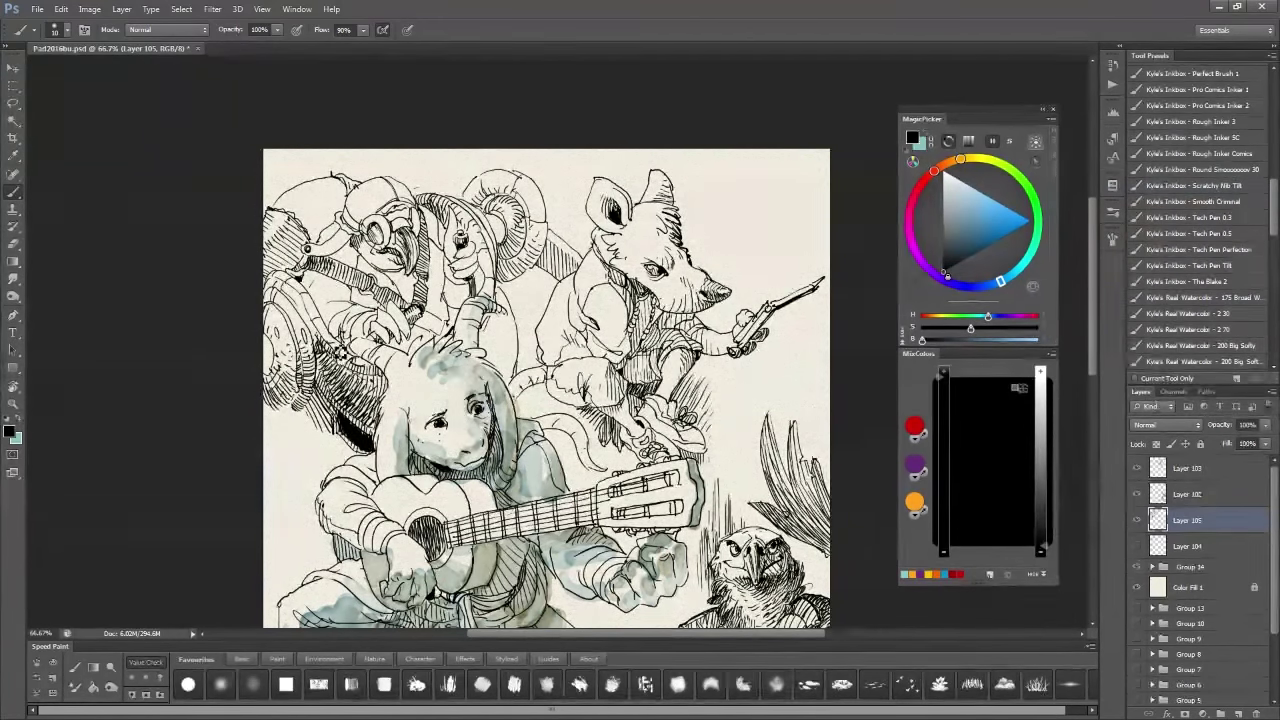
Step: Hatch the background above and around the goggled character, and the shadow beneath its side pouch beside the guitarist
mouse_move(271, 323)
mouse_down()
mouse_move(495, 327)
mouse_move(460, 345)
mouse_move(432, 333)
mouse_up()
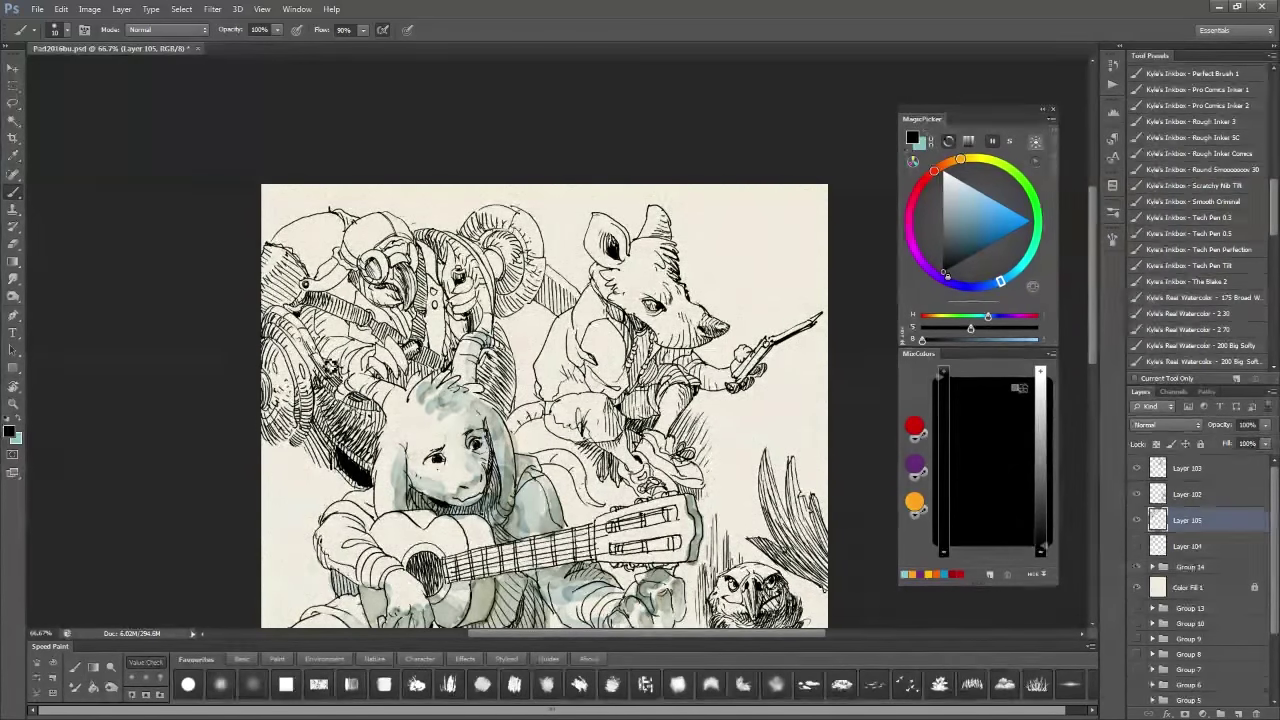
mouse_move(265, 230)
mouse_down()
mouse_move(287, 203)
mouse_move(269, 175)
mouse_move(275, 235)
mouse_up()
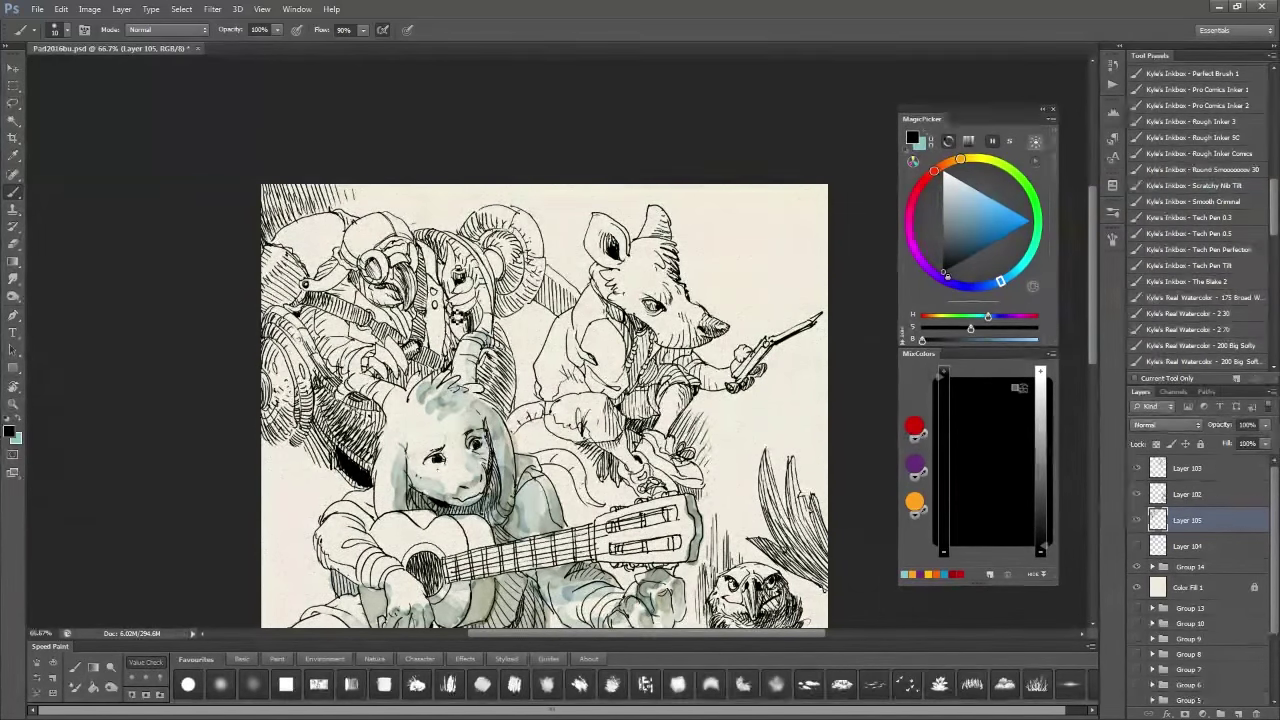
mouse_move(268, 405)
mouse_down()
mouse_move(285, 450)
mouse_move(340, 505)
mouse_up()
drag(300, 452, 352, 496)
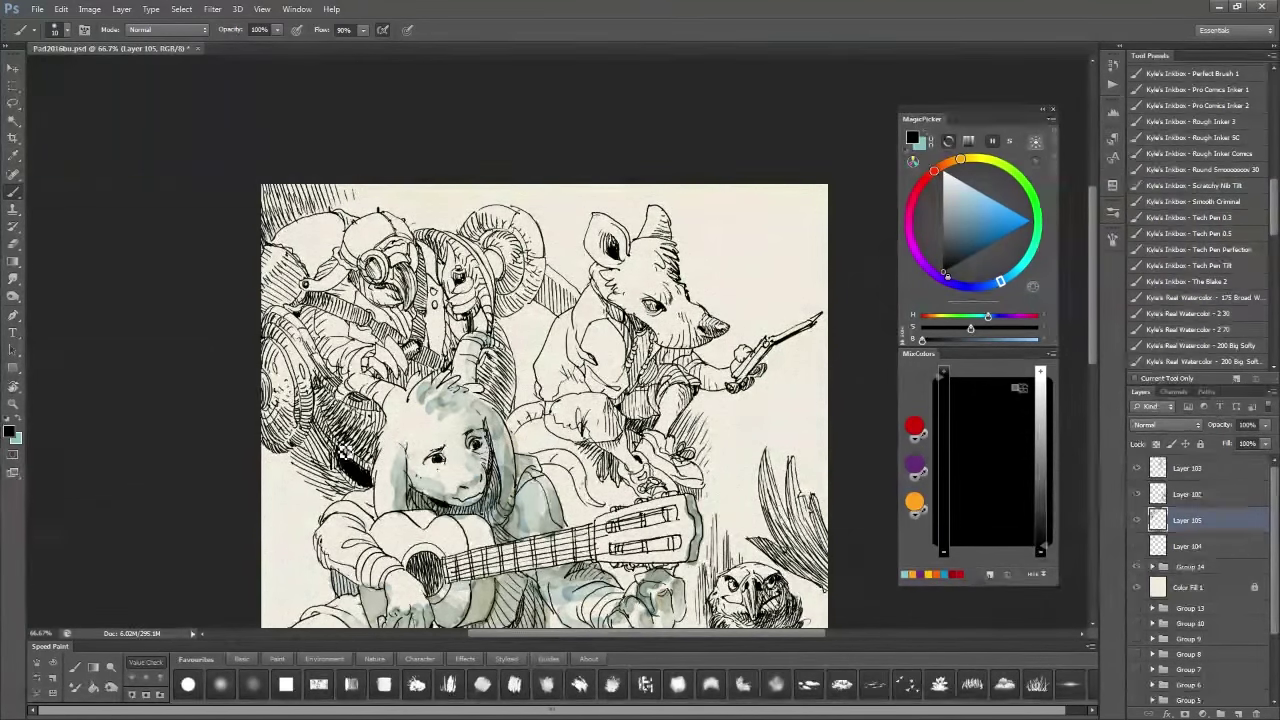
drag(298, 450, 326, 490)
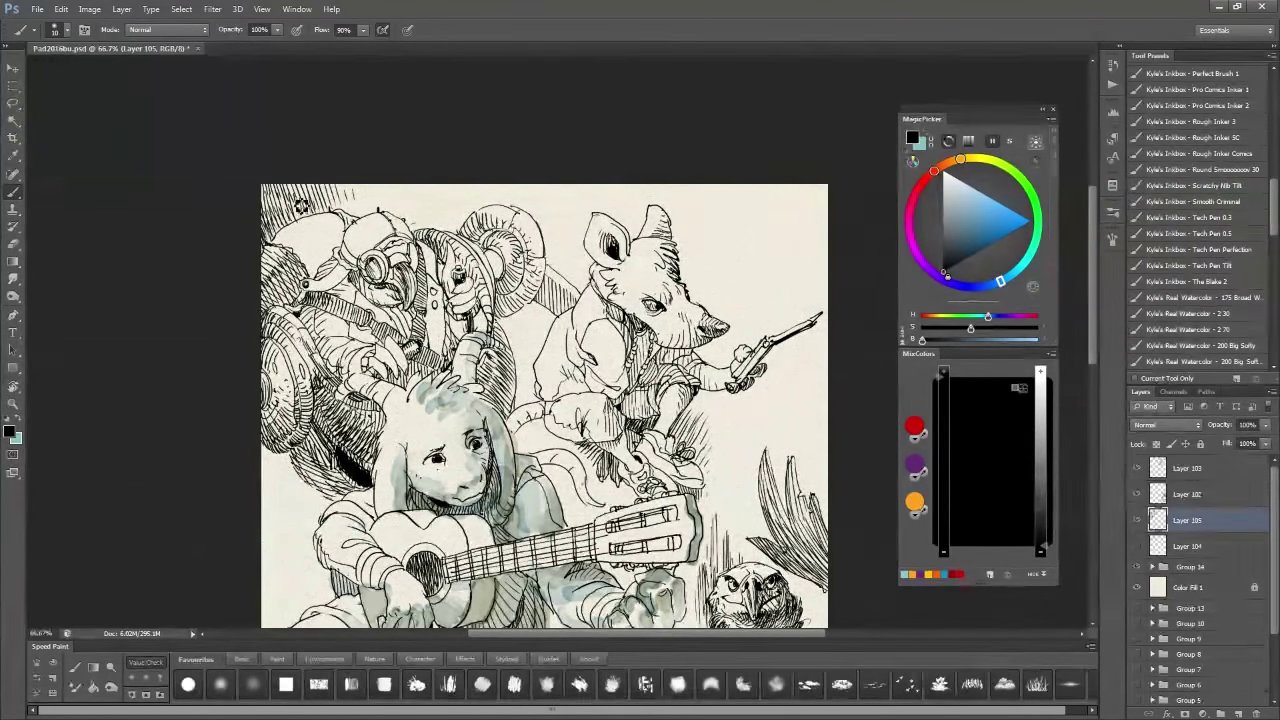
drag(393, 193, 365, 215)
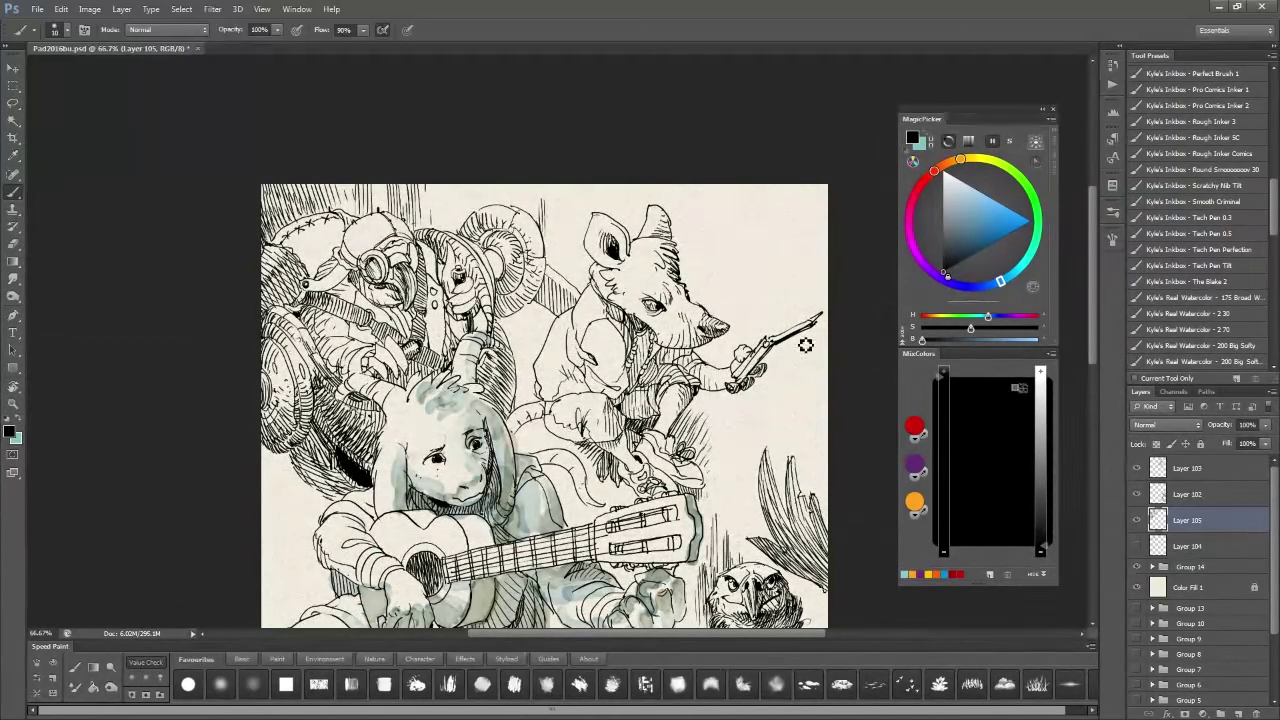
Step: Strengthen the goggled character's pouch rings, strap and the dark edge beside its head with bolder black strokes
key(F2)
mouse_move(268, 330)
mouse_down()
mouse_move(290, 420)
mouse_move(330, 390)
mouse_up()
drag(330, 270, 360, 290)
drag(415, 228, 432, 248)
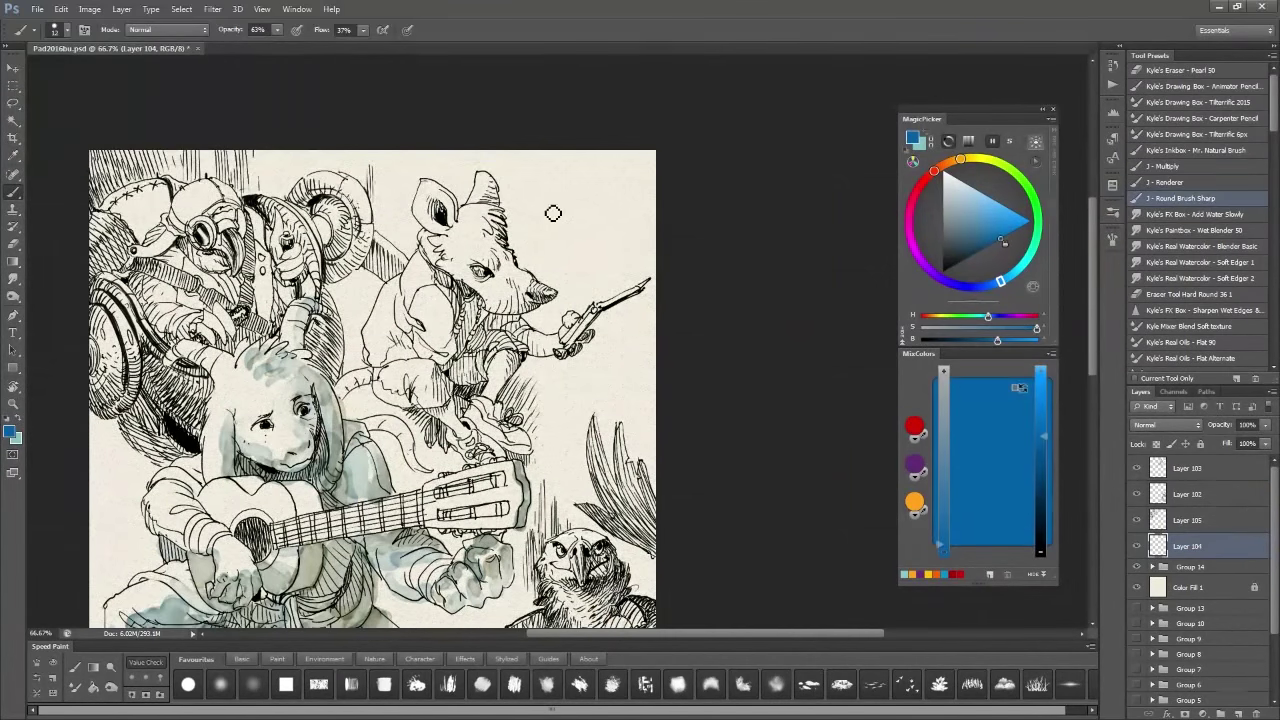
Step: Sketch a wolf-like character's head, raised arm and body in blue beside the rat on Layer 104 with J - Round Brush Sharp
drag(545, 261, 594, 244)
mouse_move(530, 165)
mouse_down()
mouse_move(610, 200)
mouse_move(590, 275)
mouse_up()
drag(575, 215, 545, 255)
mouse_move(500, 200)
mouse_down()
mouse_move(585, 165)
mouse_move(615, 210)
mouse_up()
mouse_move(545, 155)
mouse_down()
mouse_move(590, 185)
mouse_move(630, 290)
mouse_up()
drag(515, 190, 580, 160)
drag(605, 225, 650, 285)
Step: Create a layer above the sketch and ink the wolf-like character's face, hand and ribbed, curved body lines in black with Tech Pen 0.3
key(ctrl+shift+alt+n)
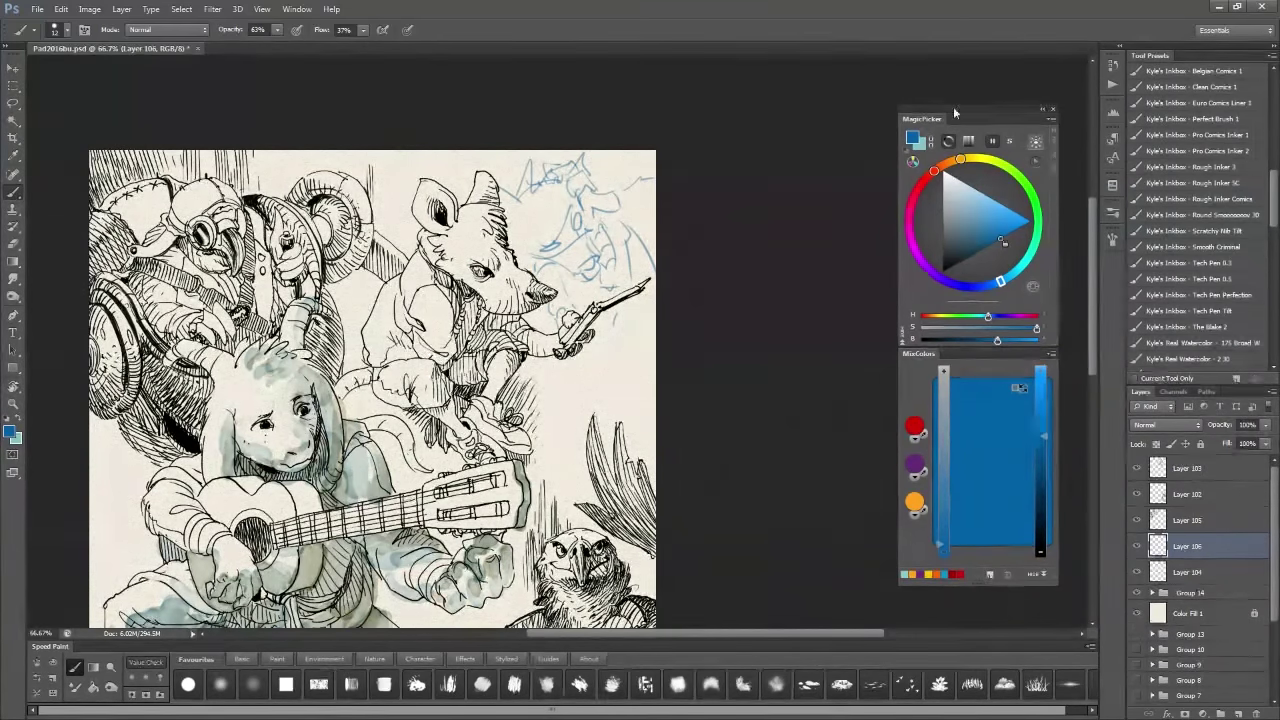
key(F5)
mouse_move(542, 248)
mouse_down()
mouse_move(560, 241)
mouse_move(605, 282)
mouse_up()
mouse_move(572, 210)
mouse_down()
mouse_move(618, 201)
mouse_move(560, 168)
mouse_move(524, 185)
mouse_up()
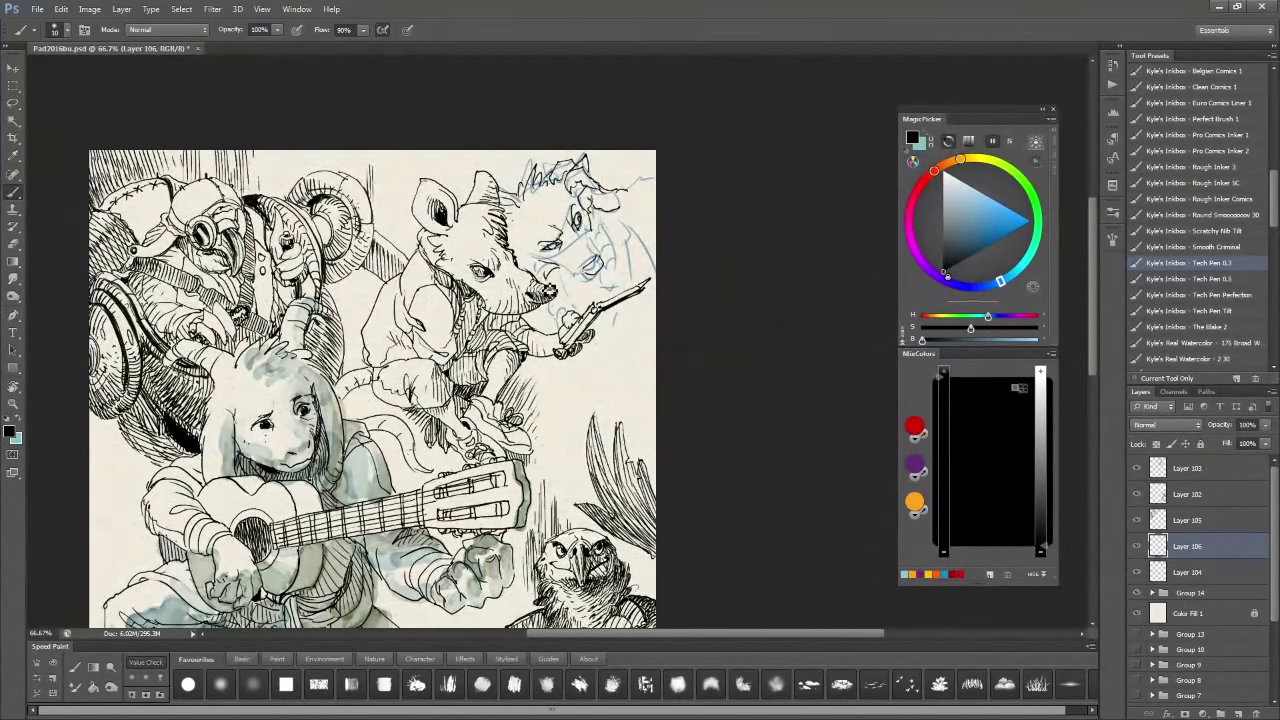
drag(596, 271, 554, 288)
drag(617, 257, 612, 296)
drag(548, 244, 553, 247)
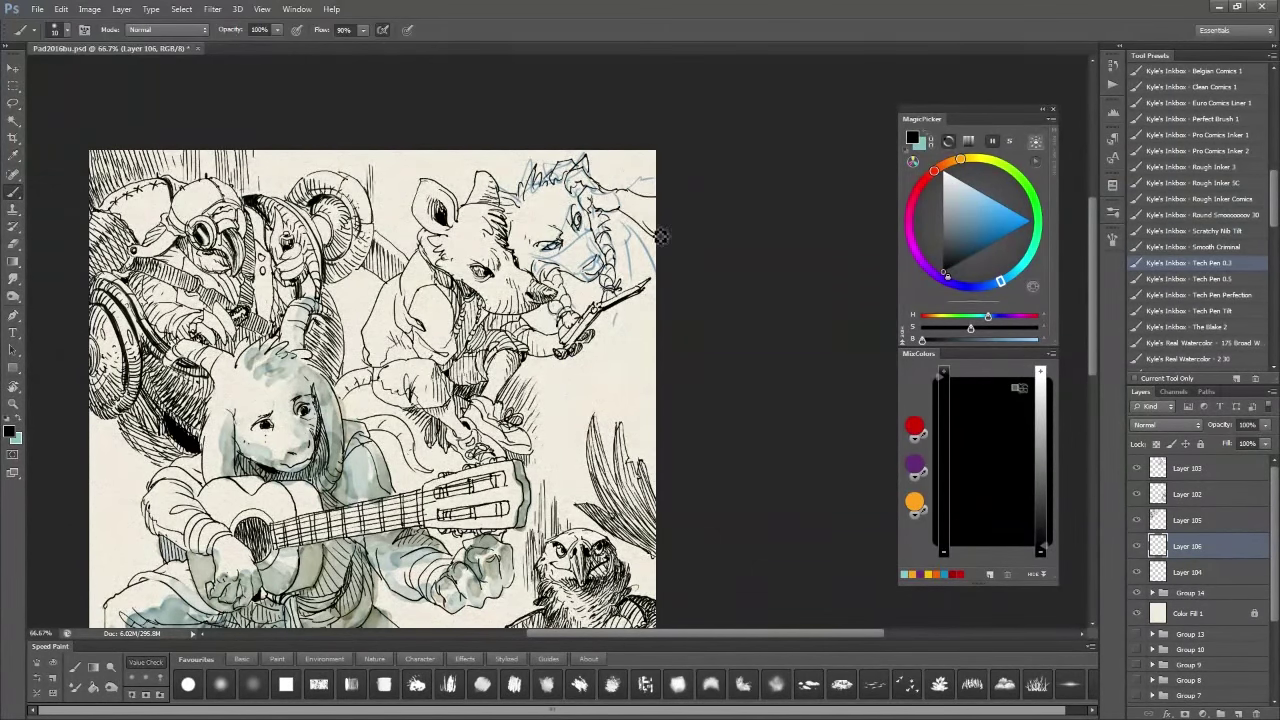
drag(645, 335, 590, 388)
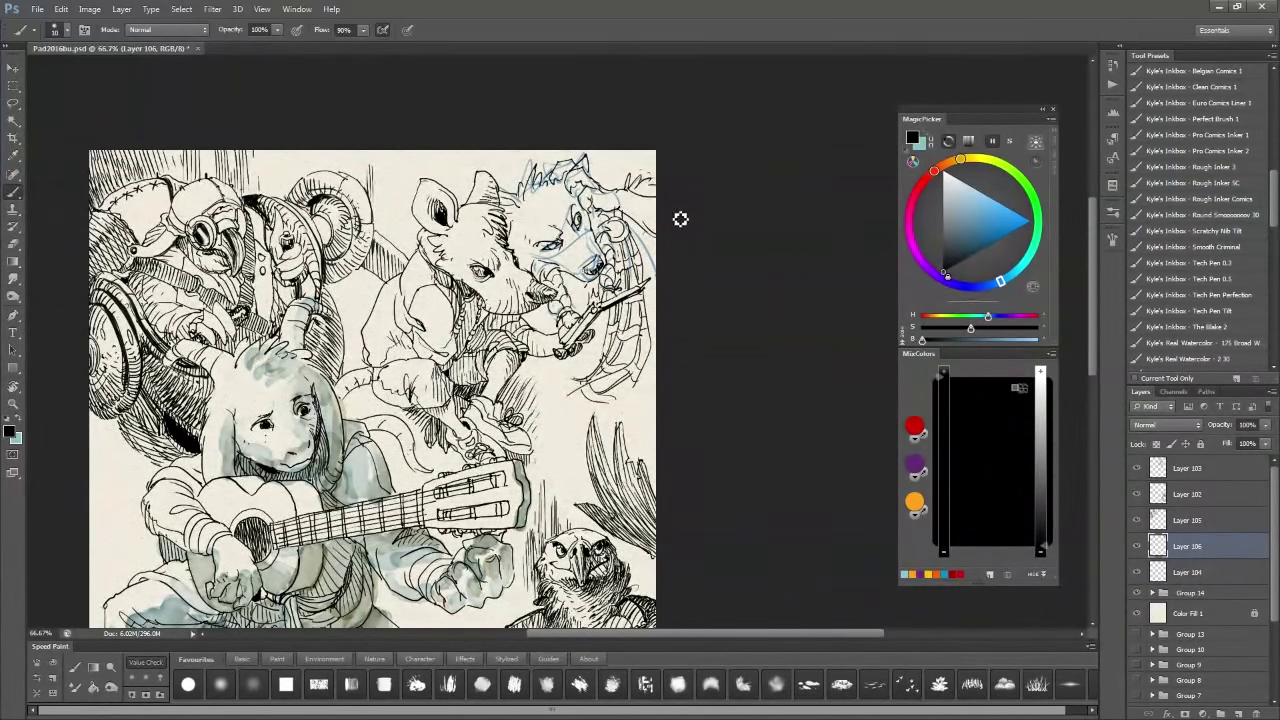
Step: Switch to a heavier inking brush and thicken the outlines of the wolf-like character's ear and raised arm on Layer 104
key(alt+bracketleft)
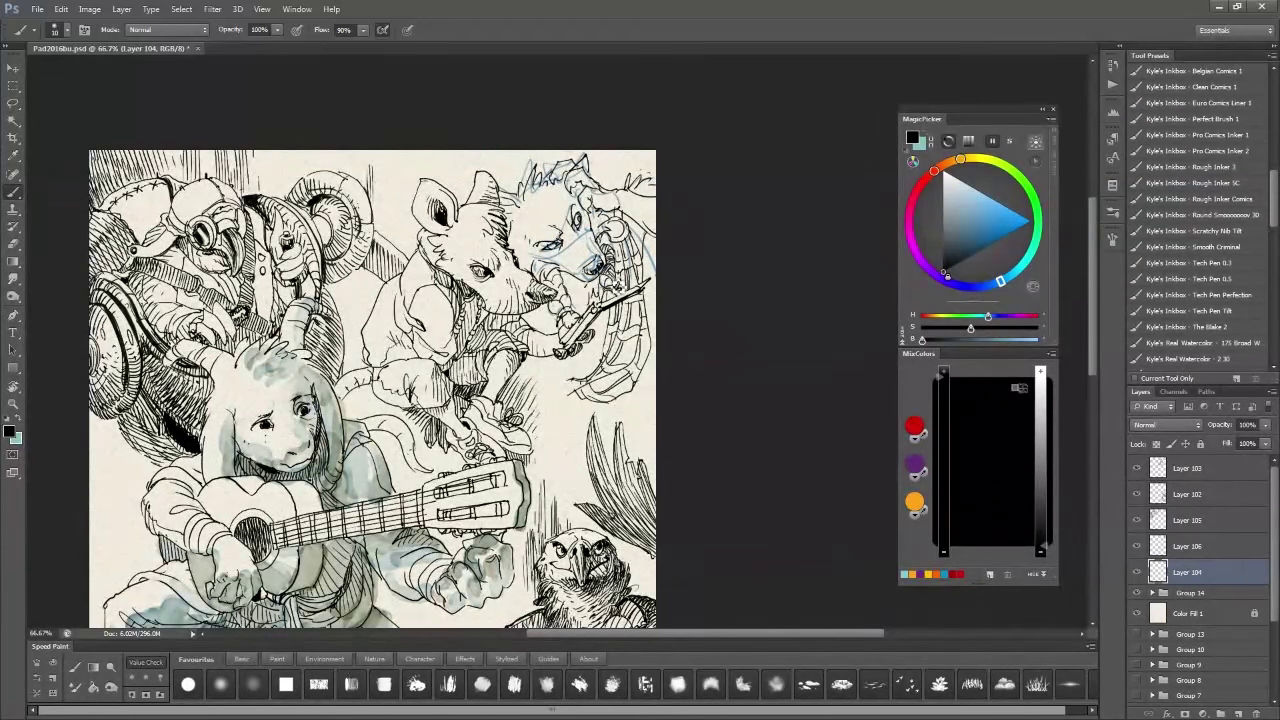
key(comma)
key(comma)
key(comma)
key(comma)
key(comma)
key(comma)
key(comma)
key(comma)
key(comma)
key(comma)
key(comma)
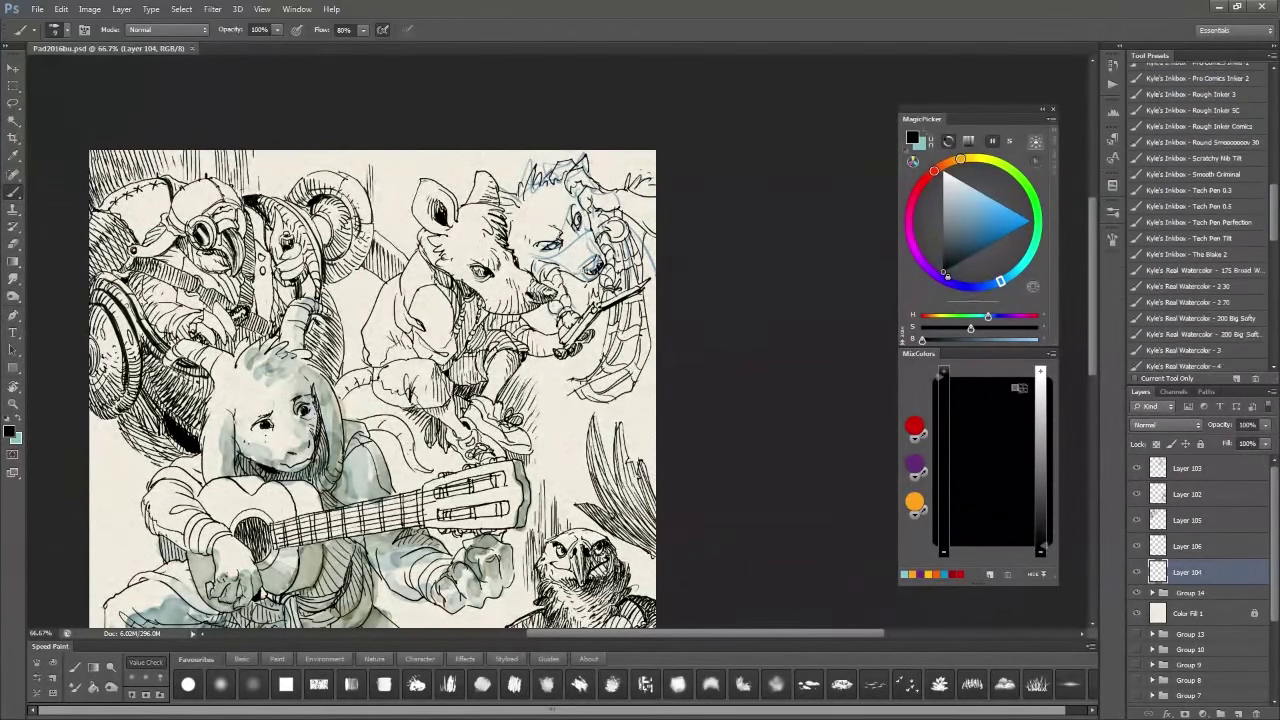
mouse_move(650, 205)
mouse_down()
mouse_move(605, 235)
mouse_move(540, 175)
mouse_up()
drag(650, 150, 615, 195)
Step: Clean up the blue sketch lines around the wolf-like character's face, arm and body with the Eraser
key(alt+bracketright)
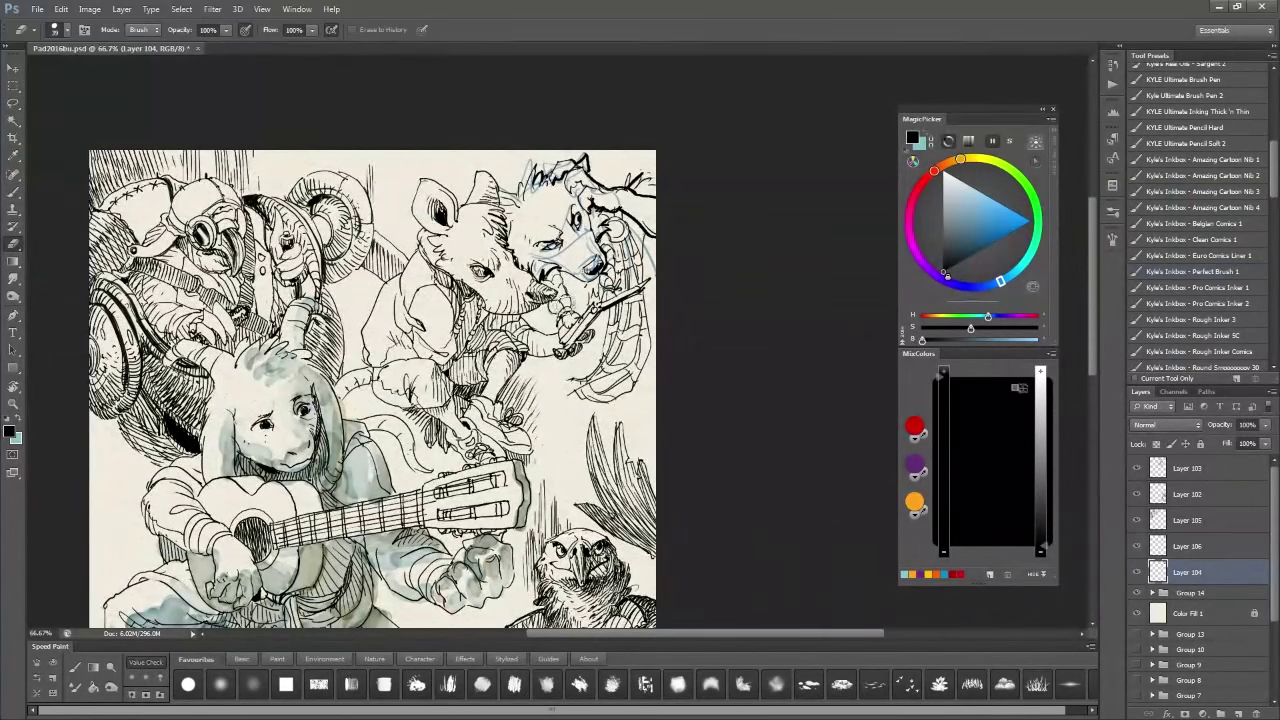
mouse_move(620, 258)
mouse_down()
mouse_move(605, 302)
mouse_move(620, 248)
mouse_move(560, 182)
mouse_move(600, 235)
mouse_up()
drag(630, 318, 575, 280)
drag(655, 175, 615, 198)
drag(612, 288, 558, 242)
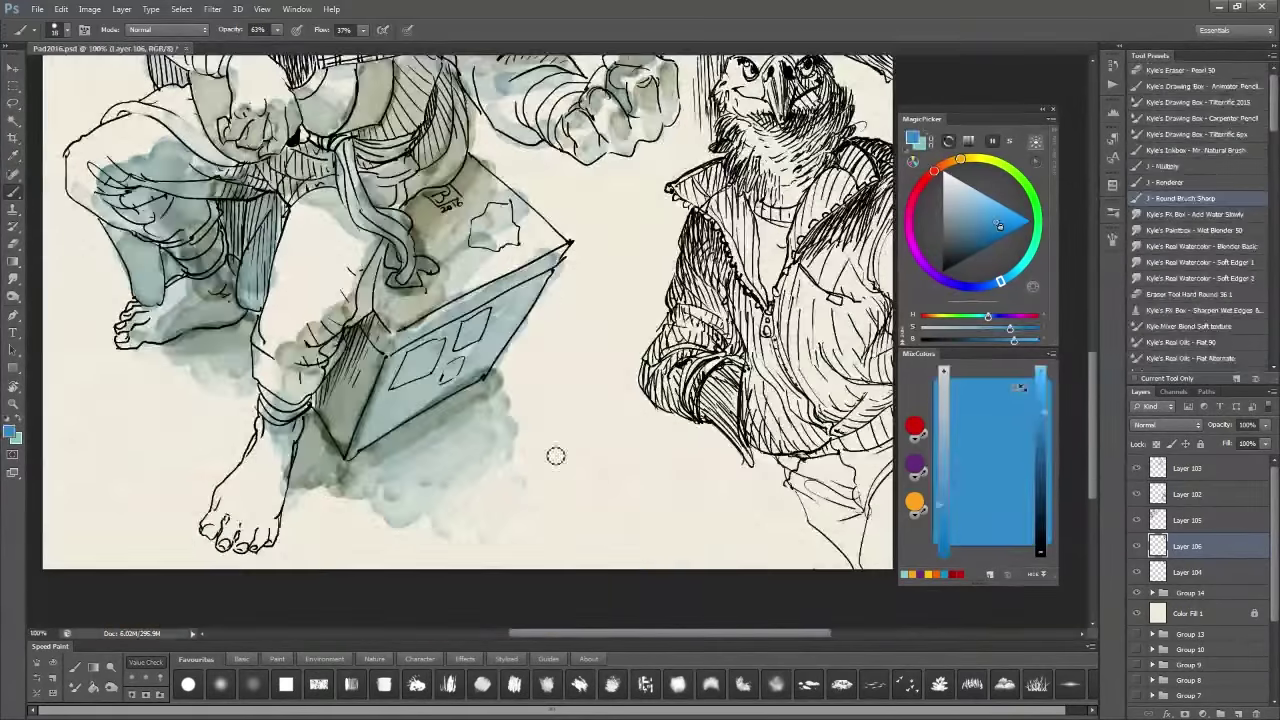
Step: Sketch a maned dog and two smaller animal heads in blue between the guitarist's box and the eagle on Layer 106
mouse_move(560, 395)
mouse_down()
mouse_move(605, 468)
mouse_move(535, 470)
mouse_up()
mouse_move(545, 340)
mouse_down()
mouse_move(559, 386)
mouse_move(510, 440)
mouse_up()
drag(490, 495, 600, 530)
drag(440, 560, 520, 520)
mouse_move(635, 500)
mouse_down()
mouse_move(705, 485)
mouse_move(660, 525)
mouse_up()
drag(700, 480, 760, 500)
Step: Create a layer above the sketch and ink the dog's ears, face, muzzle and mane in black
key(ctrl+shift+alt+n)
key(d)
mouse_move(549, 336)
mouse_down()
mouse_move(520, 390)
mouse_move(574, 424)
mouse_move(606, 472)
mouse_move(542, 442)
mouse_up()
key(period)
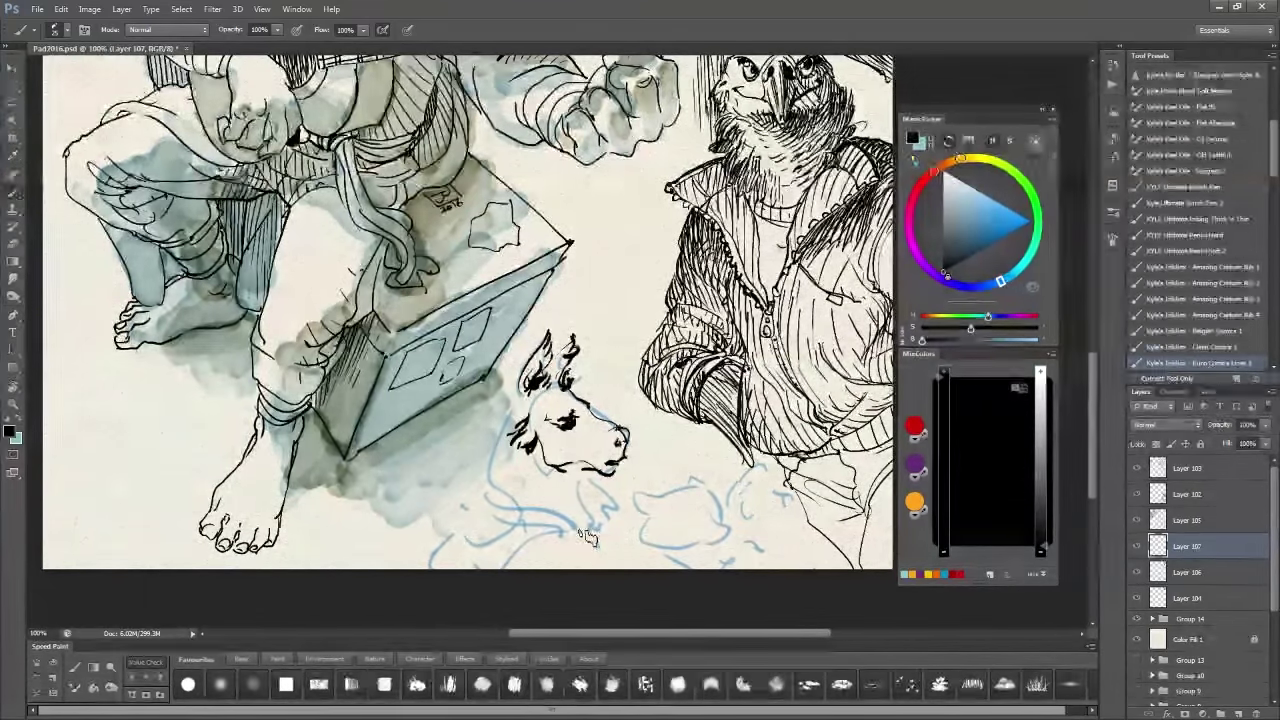
drag(590, 503, 604, 526)
drag(527, 500, 570, 522)
drag(490, 485, 500, 506)
drag(600, 460, 582, 480)
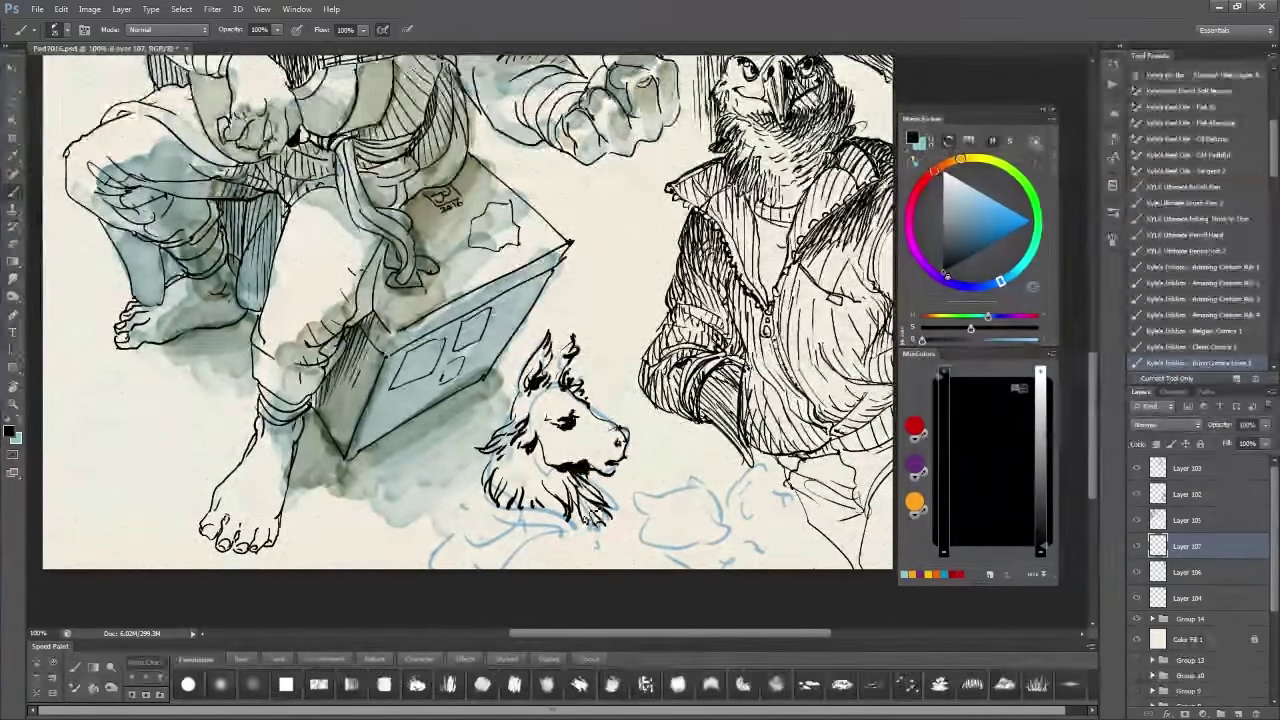
Step: Finish the dog's eye, neck fur and collar, and ink the raccoon and the furry animal beside it with Clean Comics 1
mouse_move(560, 416)
mouse_down()
mouse_move(584, 426)
mouse_move(604, 482)
mouse_up()
mouse_move(500, 485)
mouse_down()
mouse_move(525, 515)
mouse_move(600, 535)
mouse_up()
drag(506, 556, 586, 549)
drag(500, 522, 598, 566)
drag(478, 510, 448, 565)
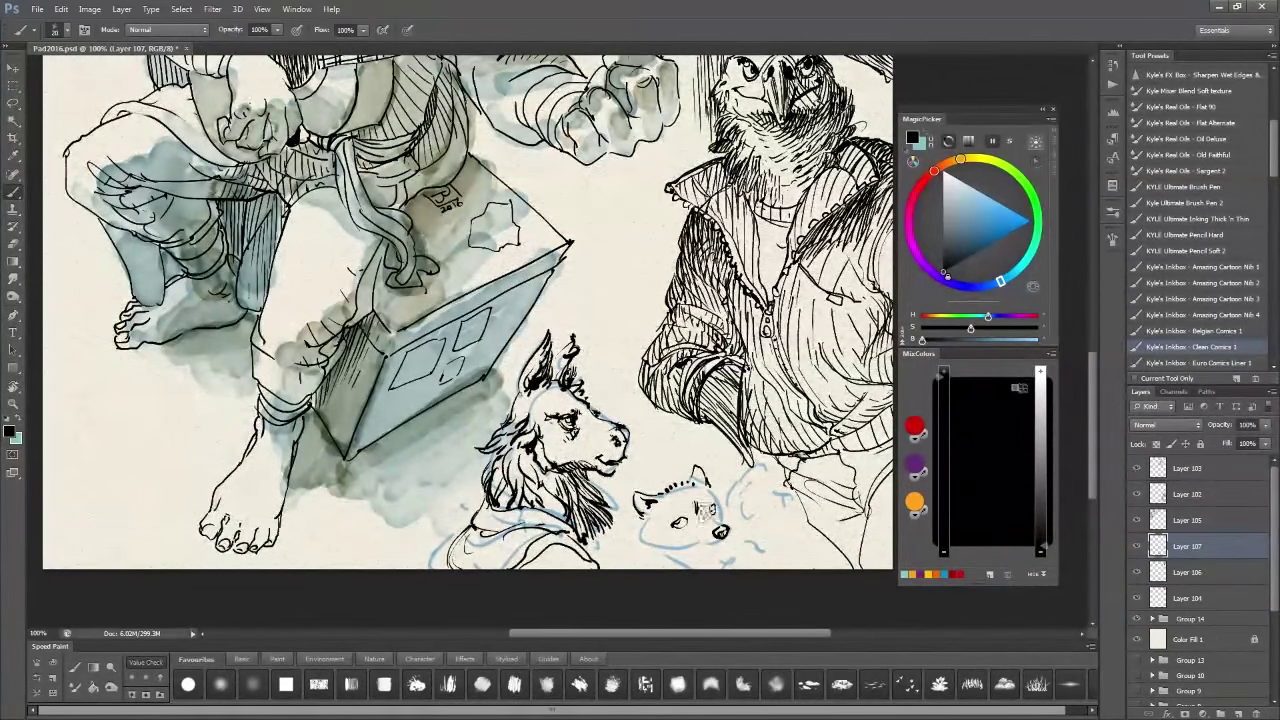
drag(670, 542, 708, 551)
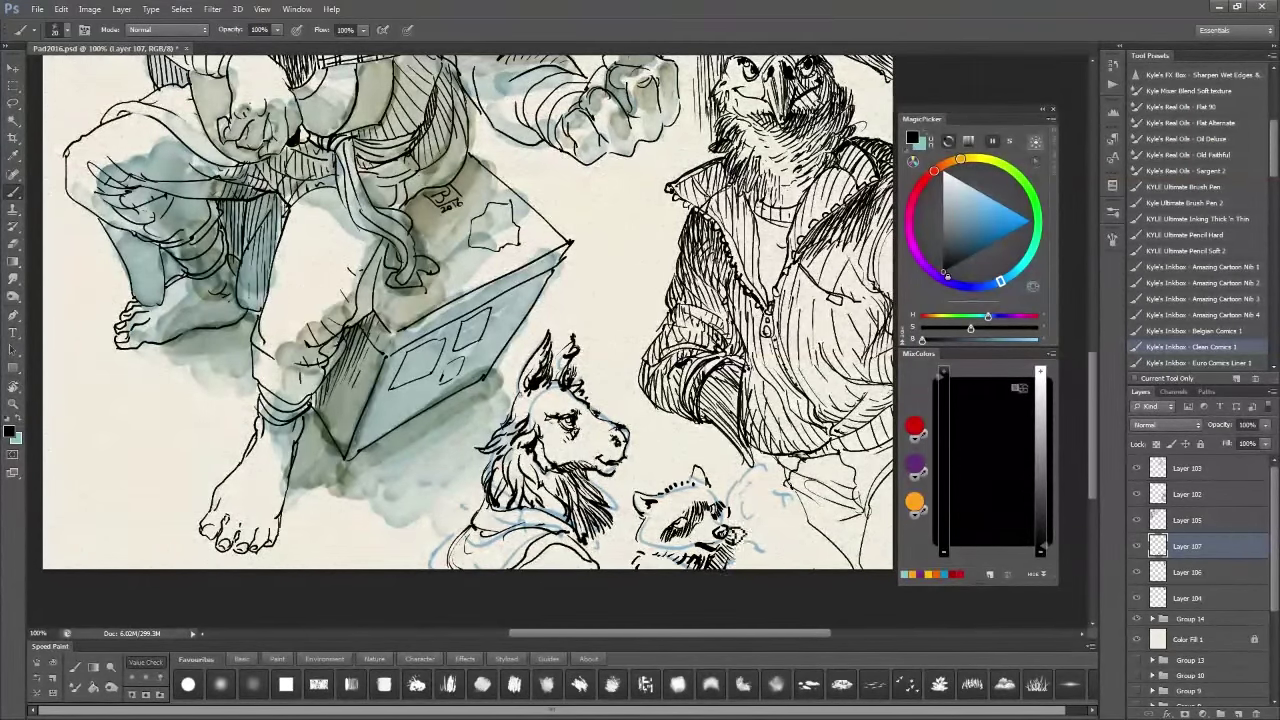
key(e)
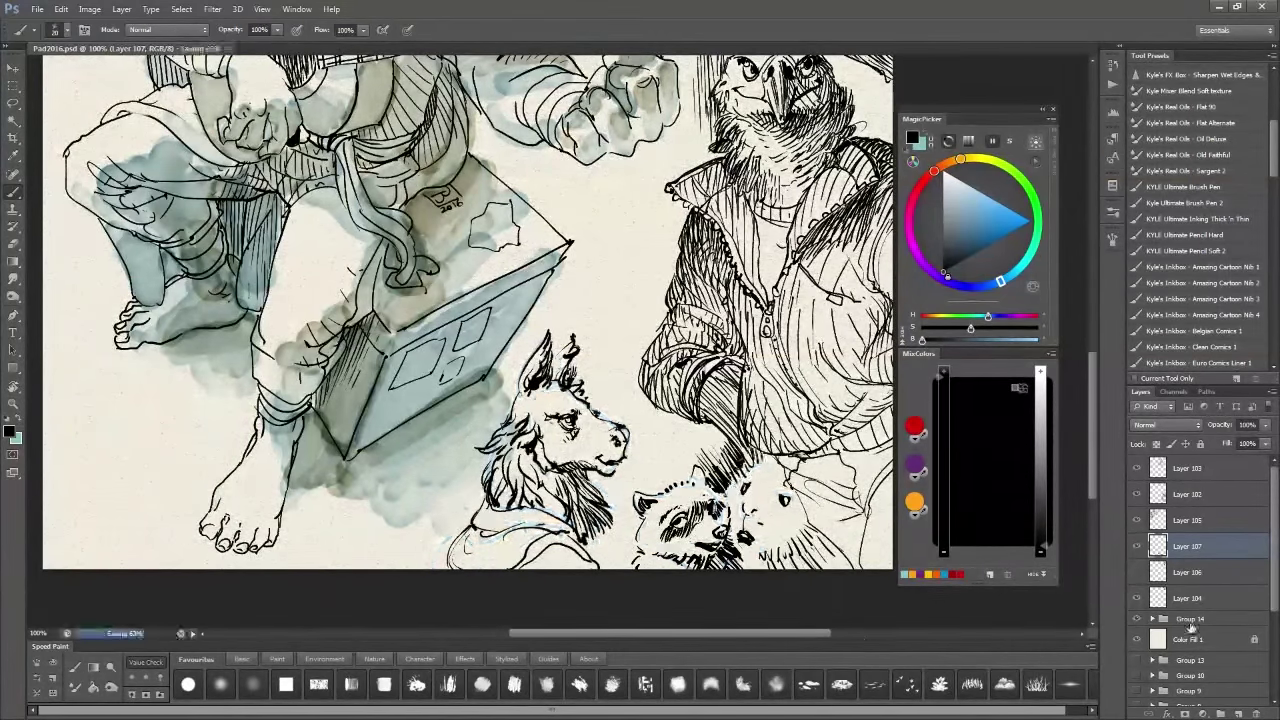
Step: Create a layer below Group 14 and wash the eagle's jacket and trousers in teal with the 80 Irregular watercolour brush in Multiply mode
key(ctrl+minus)
key(l)
key(ctrl+shift+alt+n)
key(ctrl+plus)
key(b)
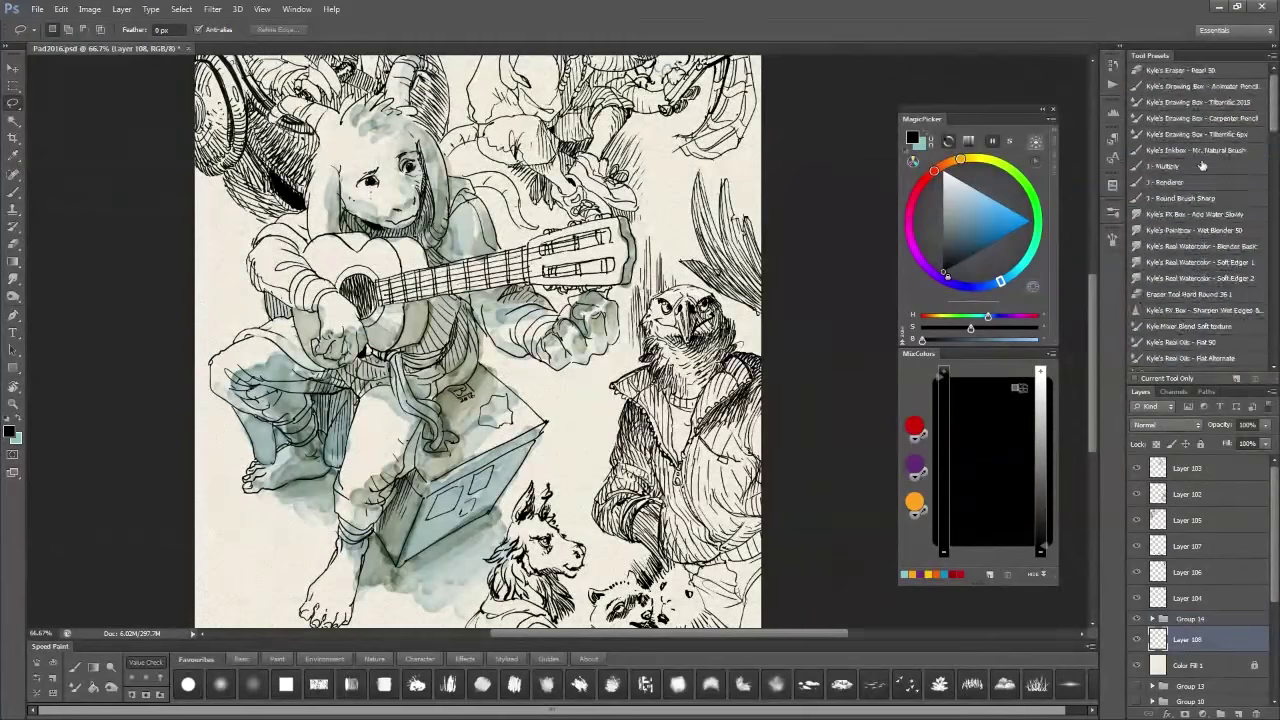
scroll(472, 340, down, 1)
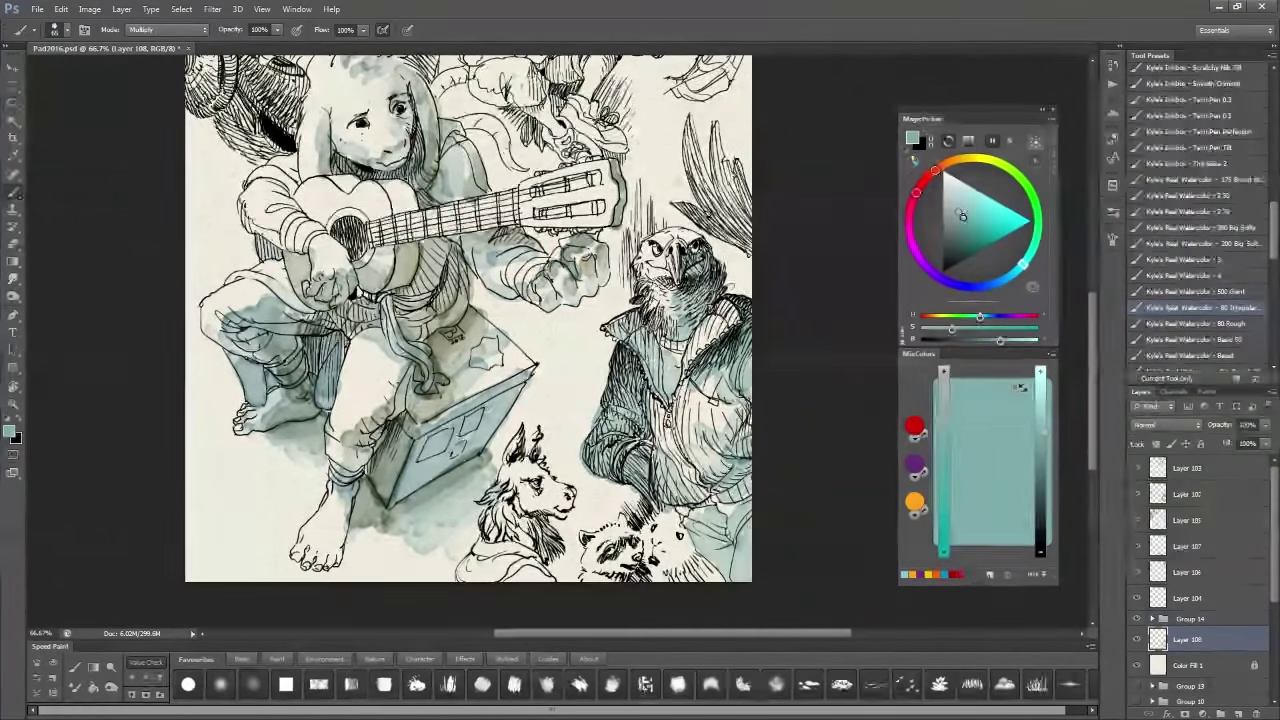
Step: Wash teal shading onto the rat's clothes, feet and tail and onto the wolf-like character's face and body
scroll(464, 340, up, 2)
scroll(456, 340, up, 2)
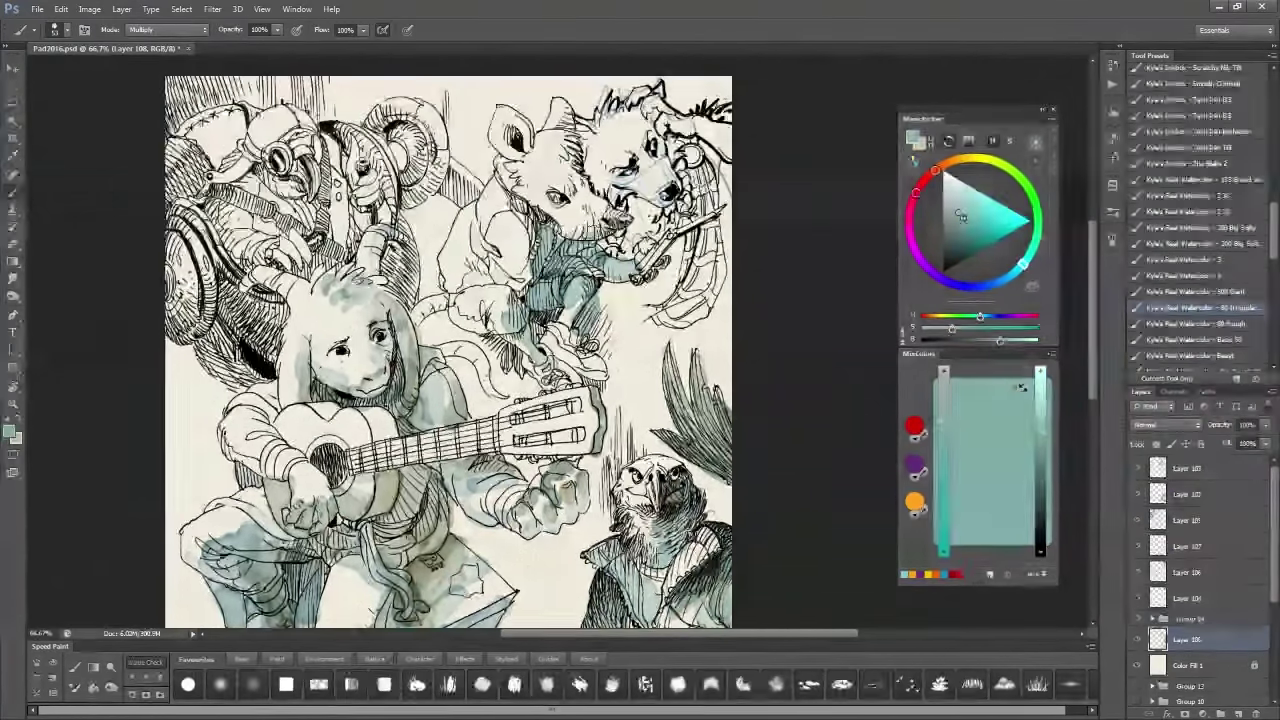
drag(600, 340, 690, 120)
key(x)
key(x)
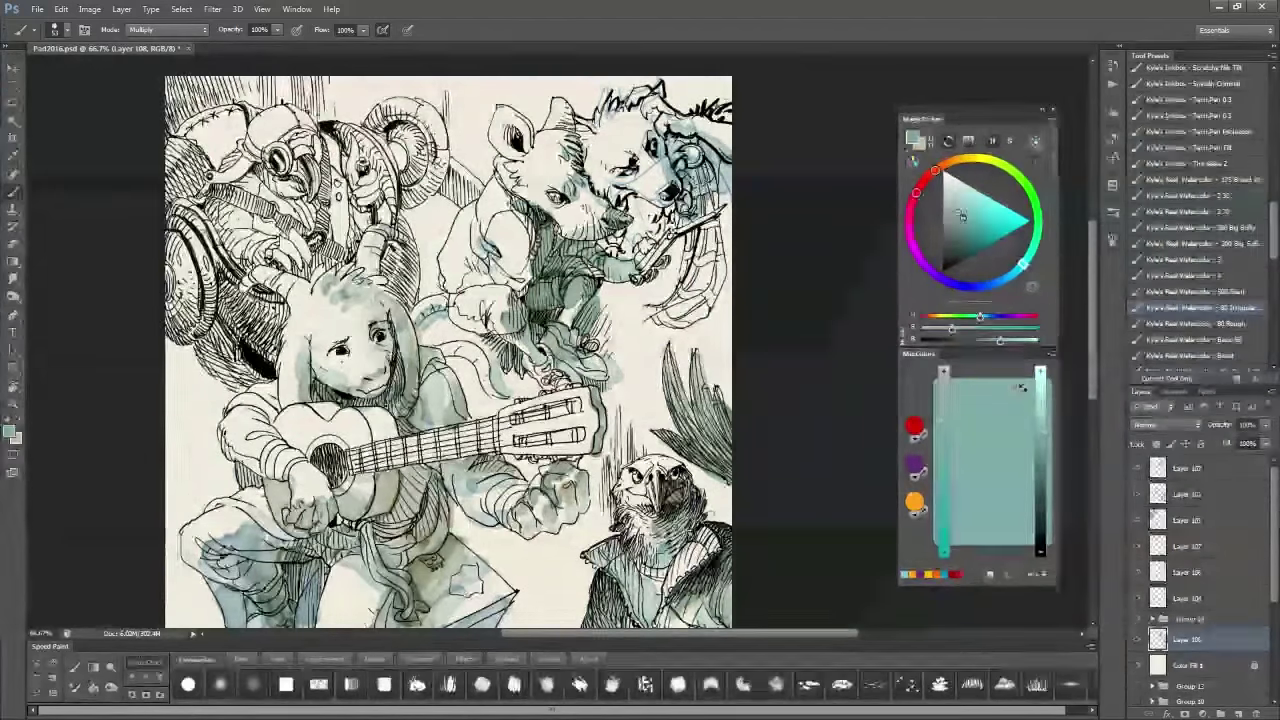
key(x)
drag(200, 90, 205, 330)
key(x)
drag(450, 350, 554, 374)
Step: Wash the goggled character's head, body, pouch and the ringed shape behind its hand in tan
key(x)
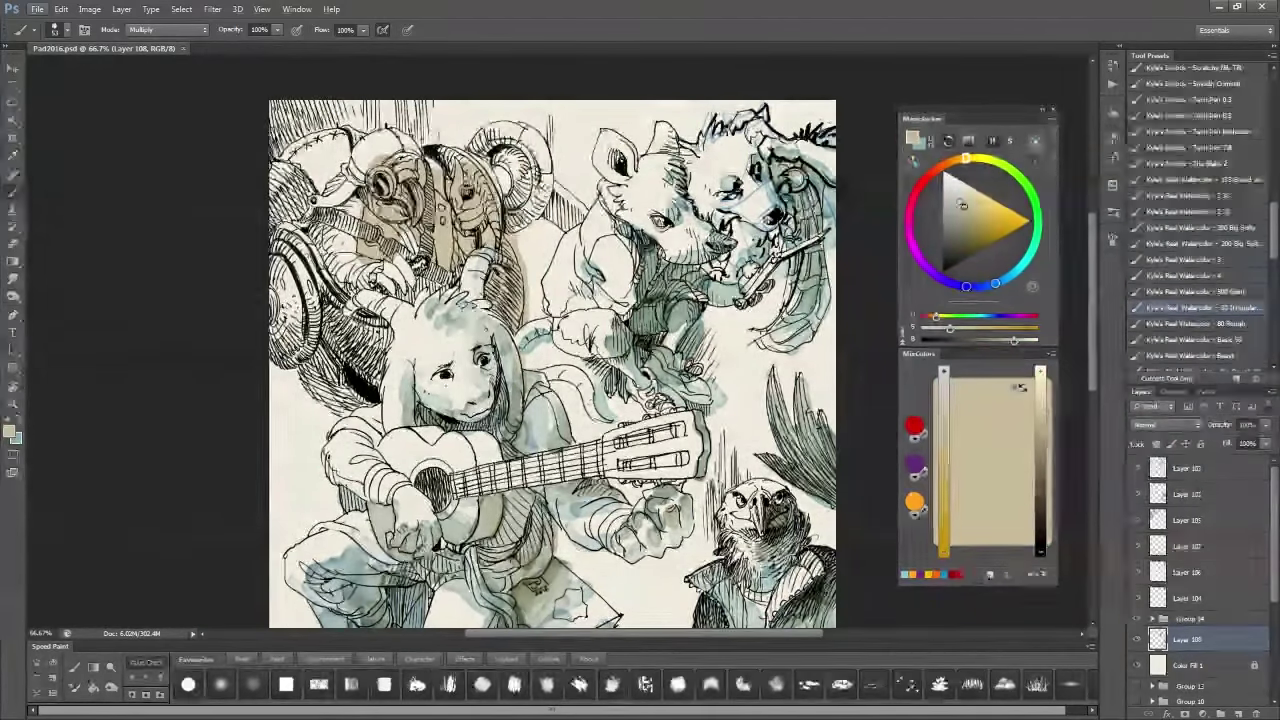
drag(470, 135, 580, 235)
drag(290, 210, 440, 310)
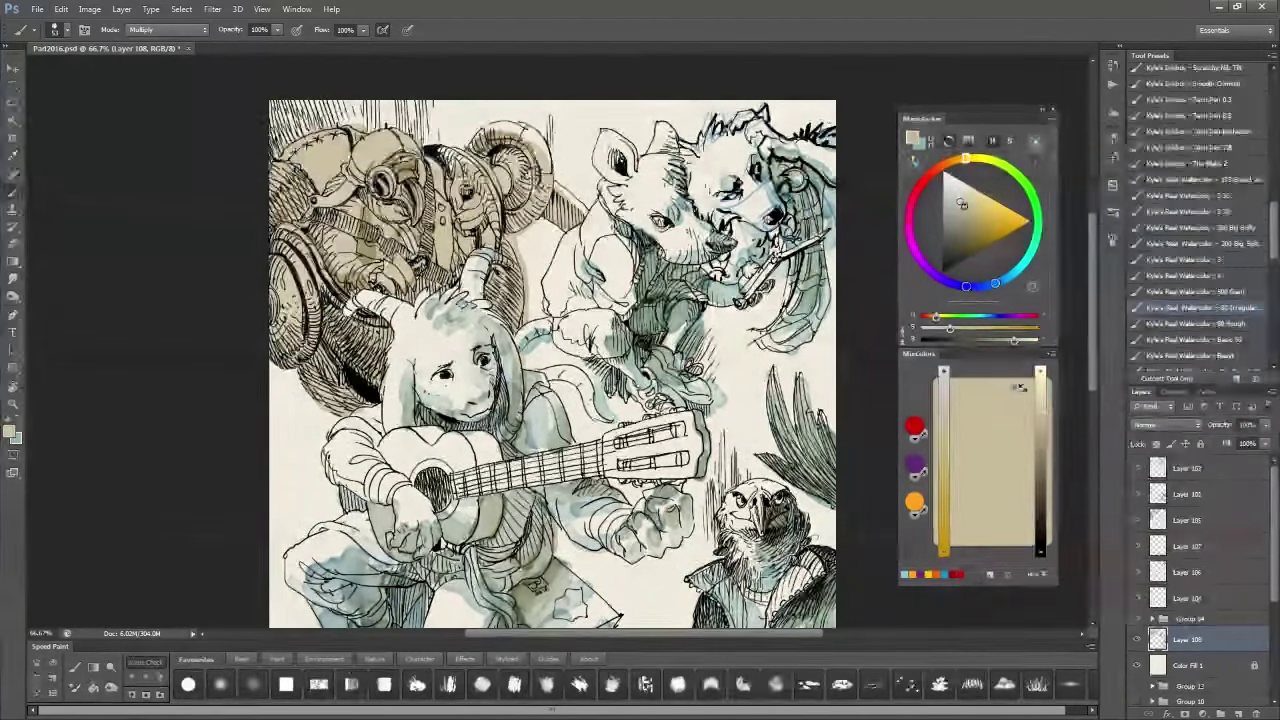
key(x)
key(x)
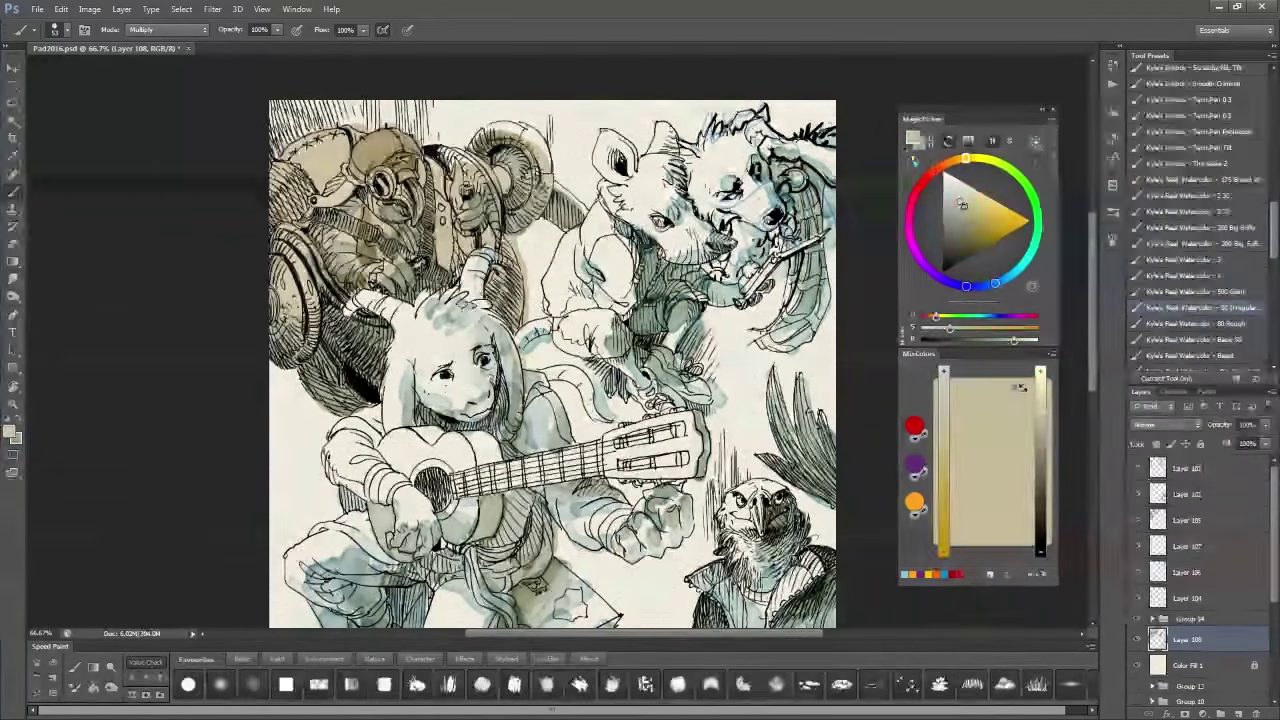
Step: Layer grey-teal washes over the goggled character's shoulder, the hatched background above it and the dog's clothing
key(x)
drag(296, 198, 535, 120)
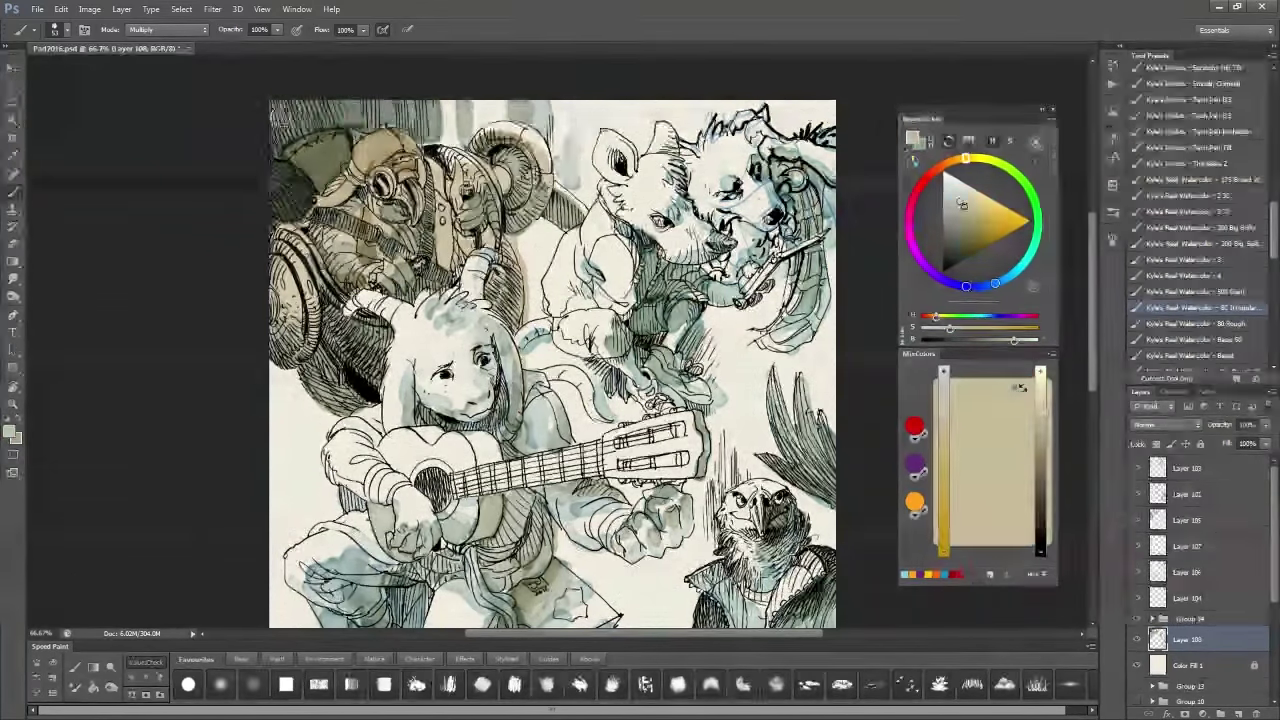
key(x)
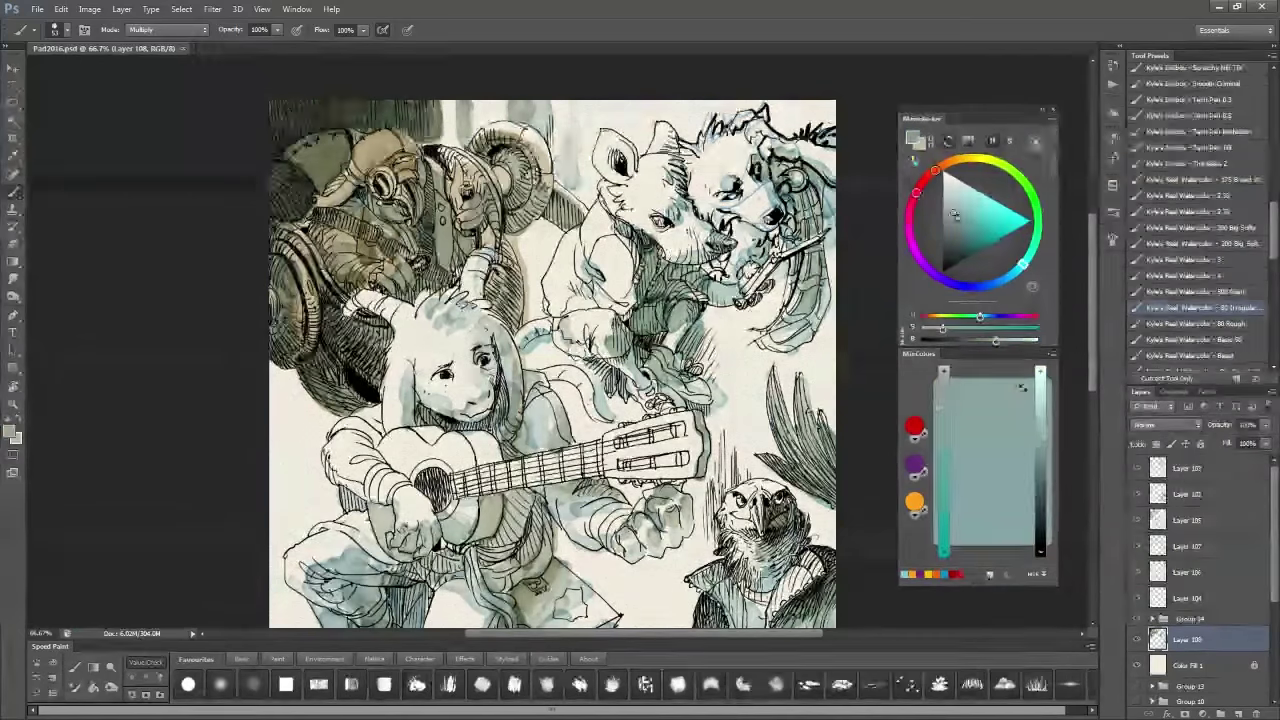
key(x)
key(x)
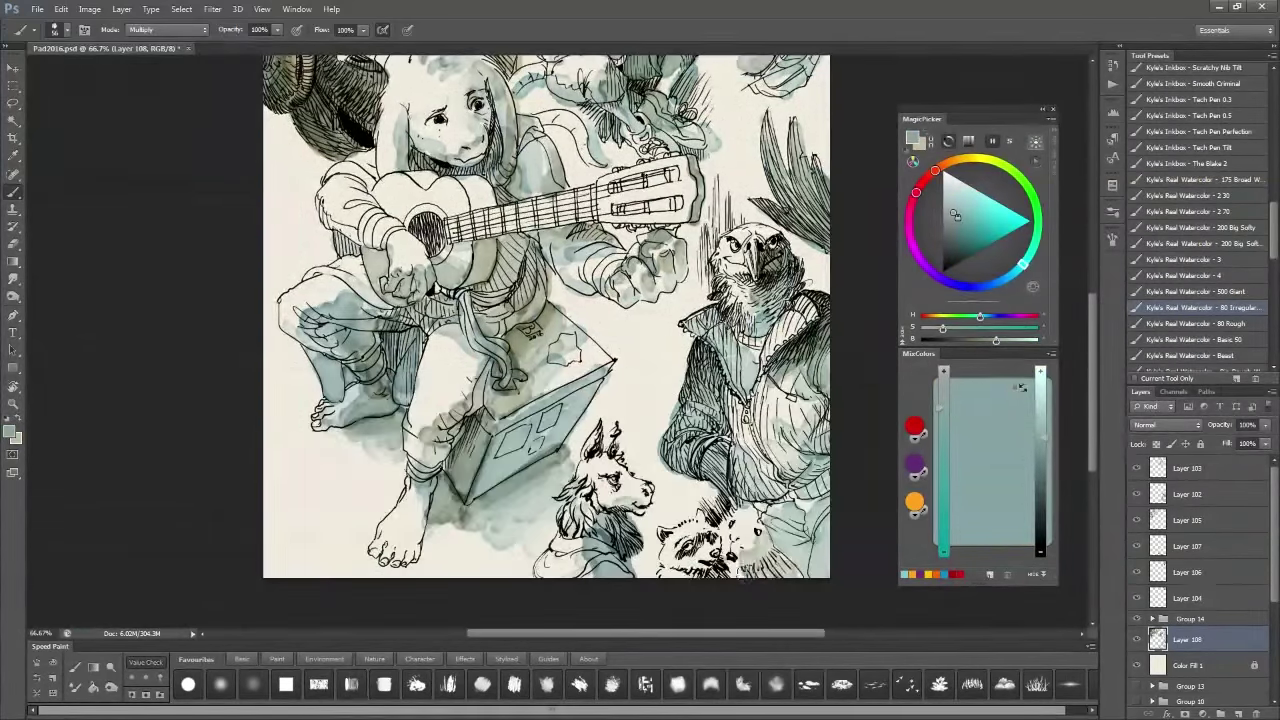
Step: Tint the rat's ear tan and wash the background behind the guitarist on a Multiply layer beneath Layer 108
key(x)
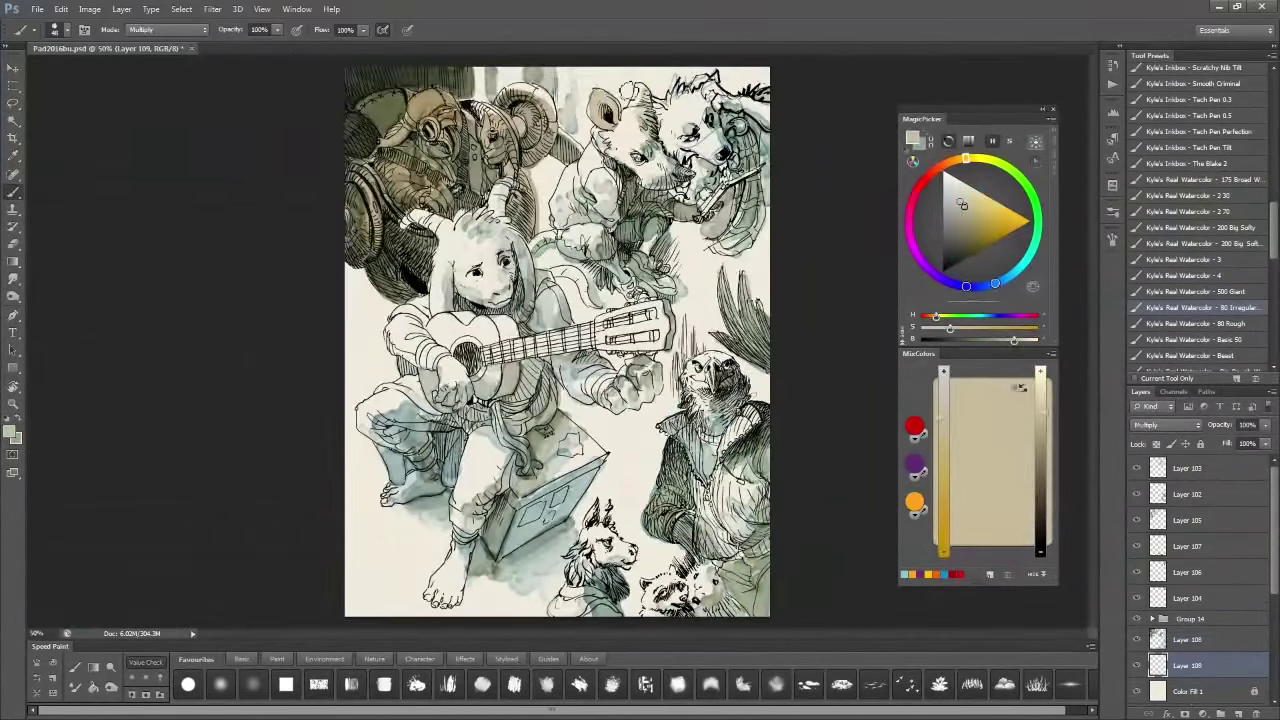
drag(605, 75, 620, 100)
key(ctrl+plus)
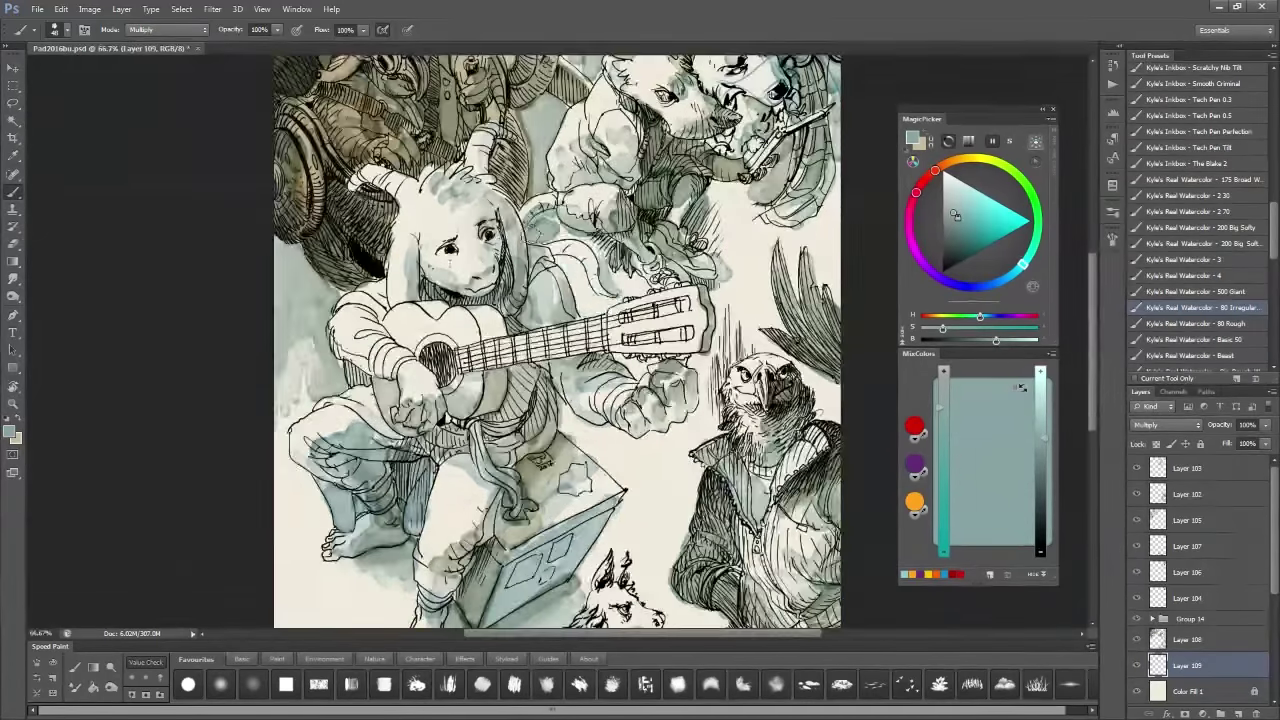
drag(278, 298, 271, 243)
alt+click(271, 243)
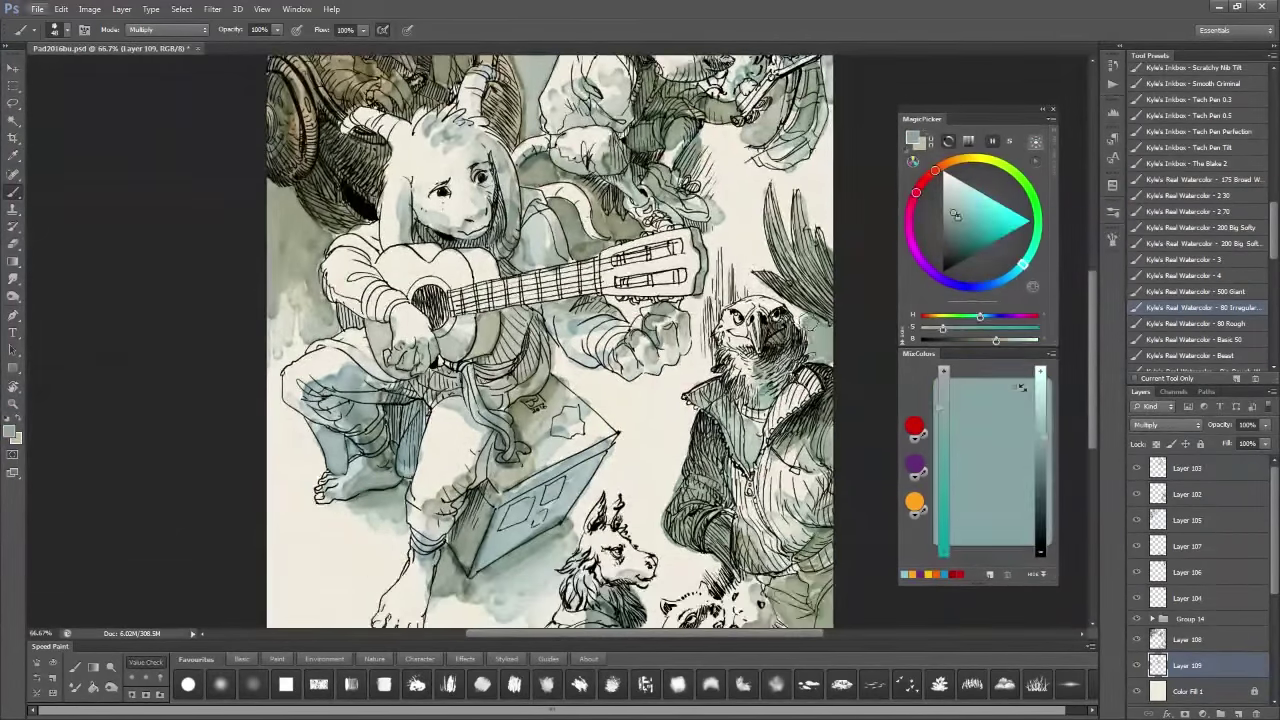
Step: Wash the background around the eagle, dog and rat in tan and teal, and select Layer 101 in Group 14
drag(690, 300, 679, 430)
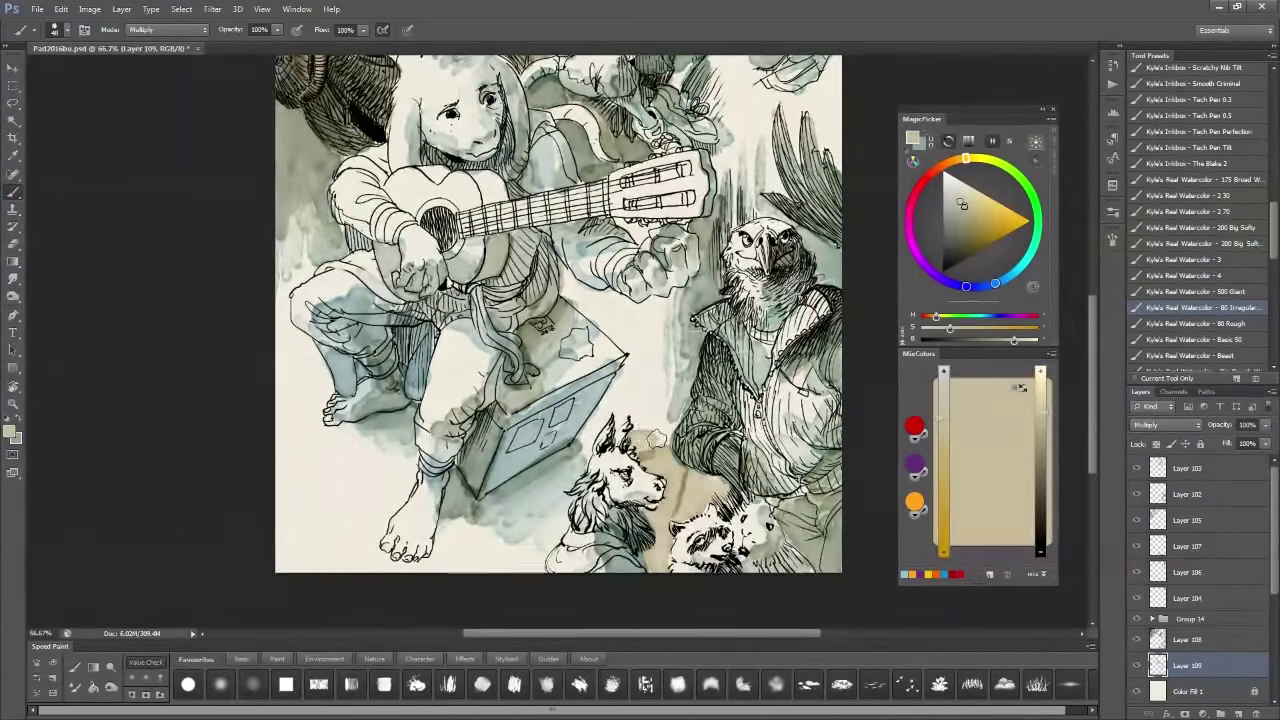
drag(800, 210, 680, 425)
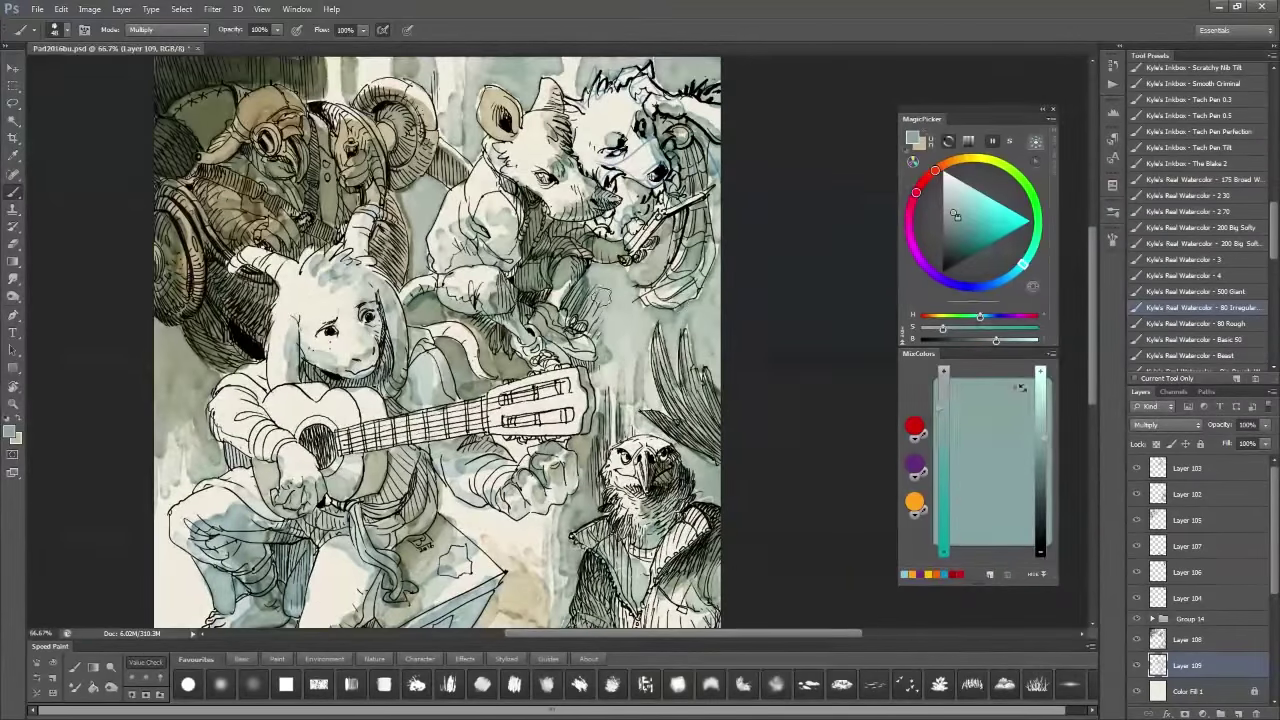
ctrl+click(385, 313)
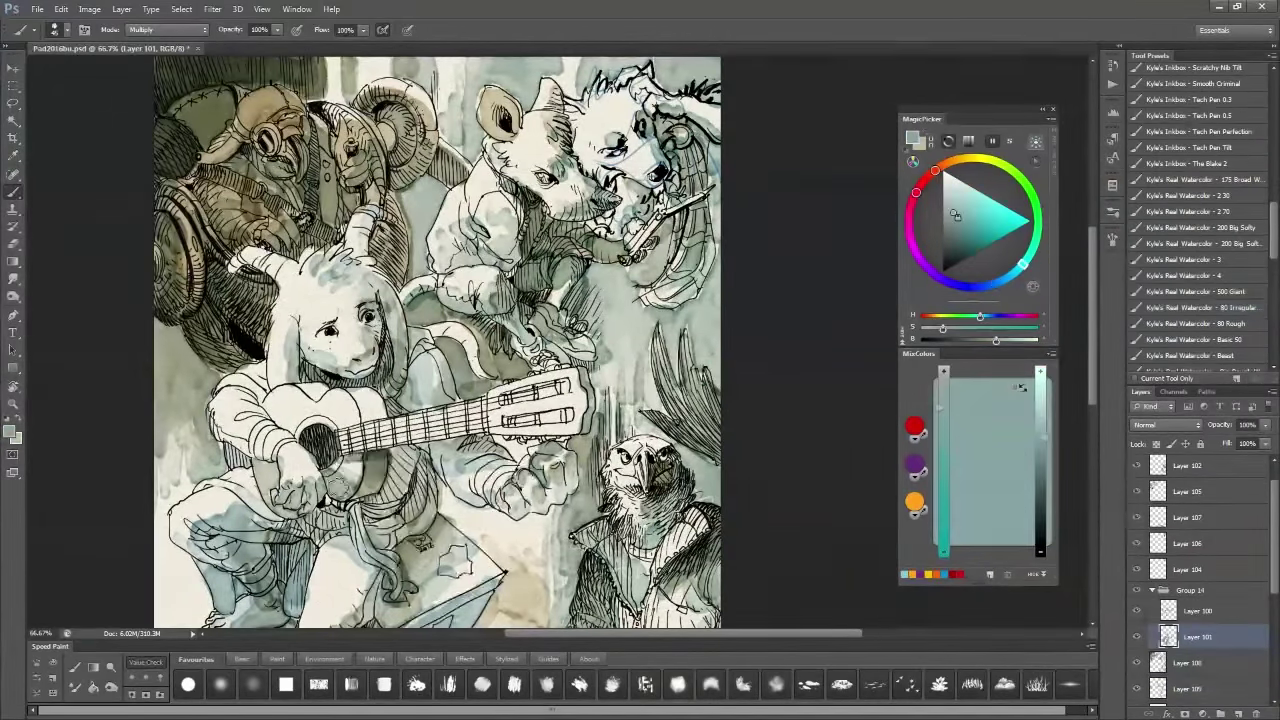
Step: Tint the slots of the guitar's headstock teal on Layer 108 and erase the wash from the goggled character's lens
drag(260, 528, 280, 470)
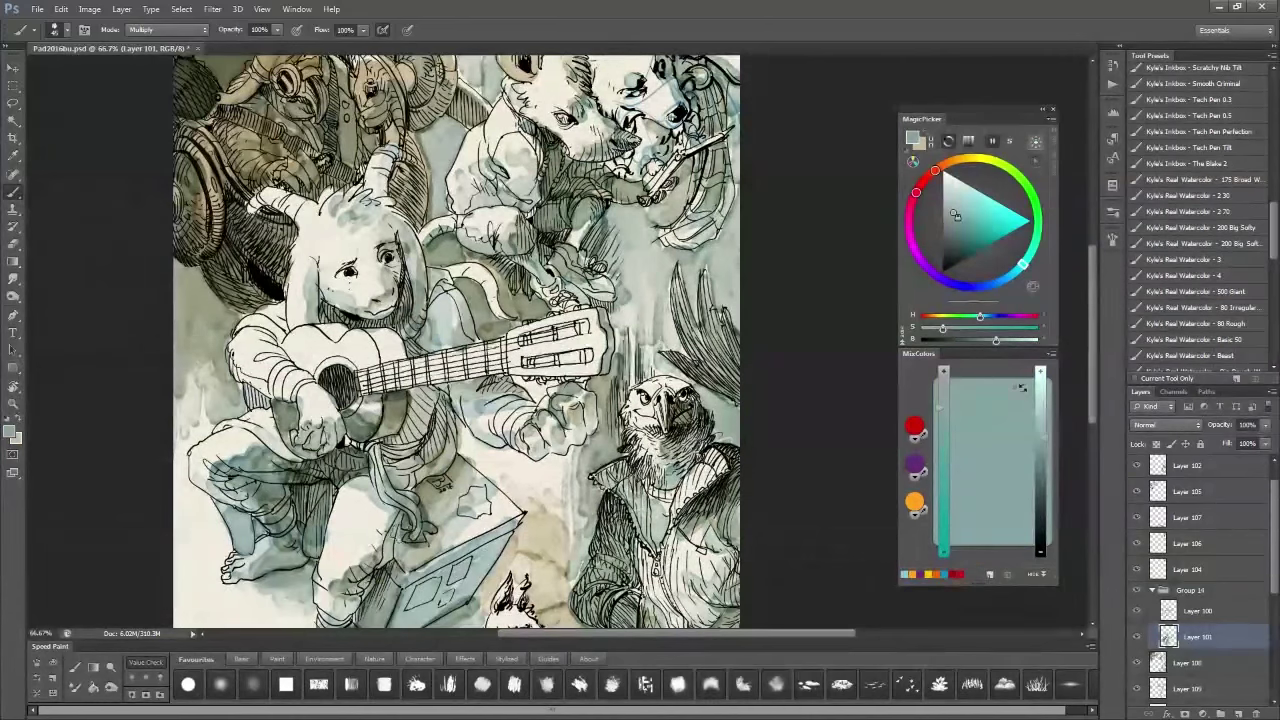
click(1152, 590)
click(1190, 636)
scroll(870, 500, down, 1)
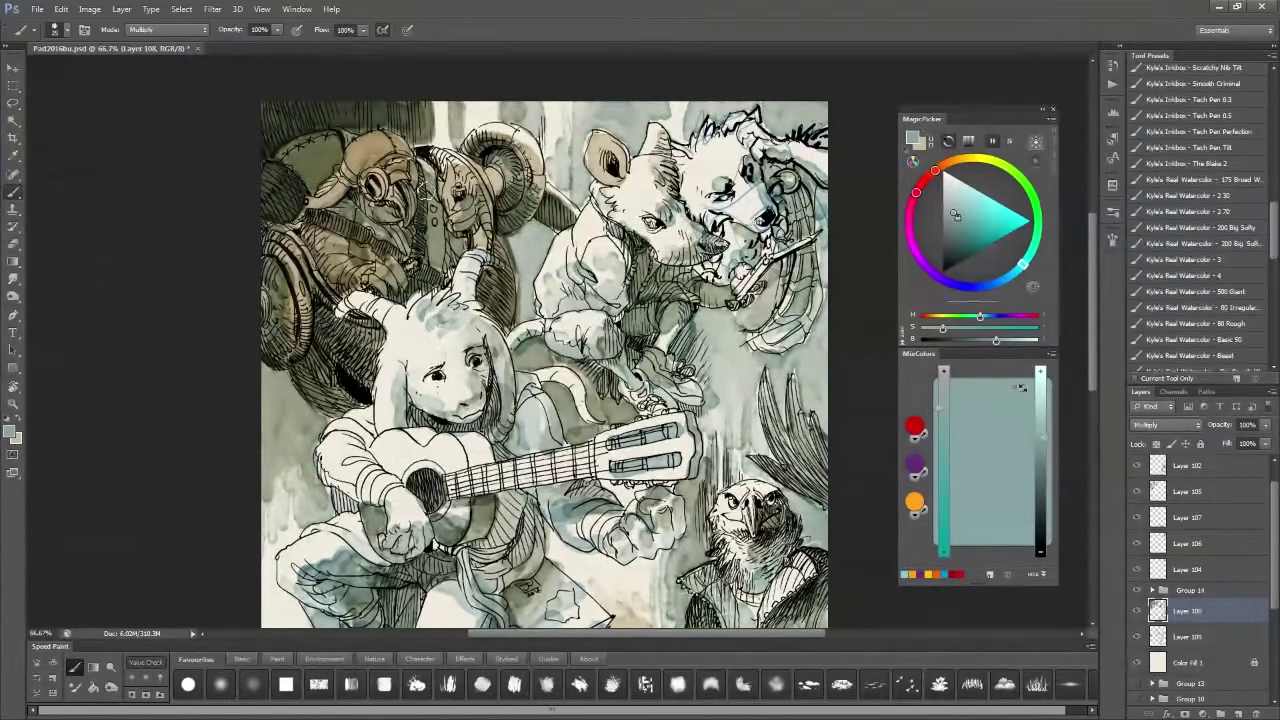
key(e)
key(x)
scroll(1273, 122, down, 2)
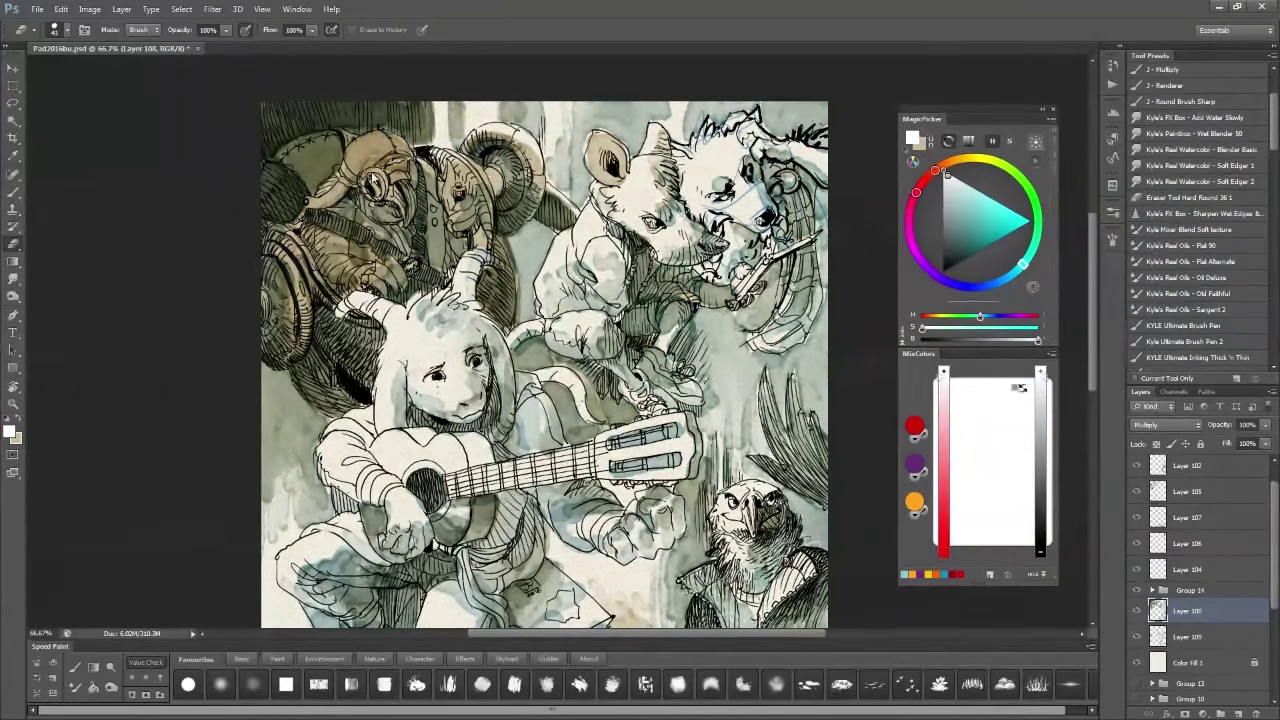
Step: Paint white, yellow and pale cyan highlights on the goggled character with the Gouache A Go Go brush on a new top layer
key(ctrl+shift+n)
key(b)
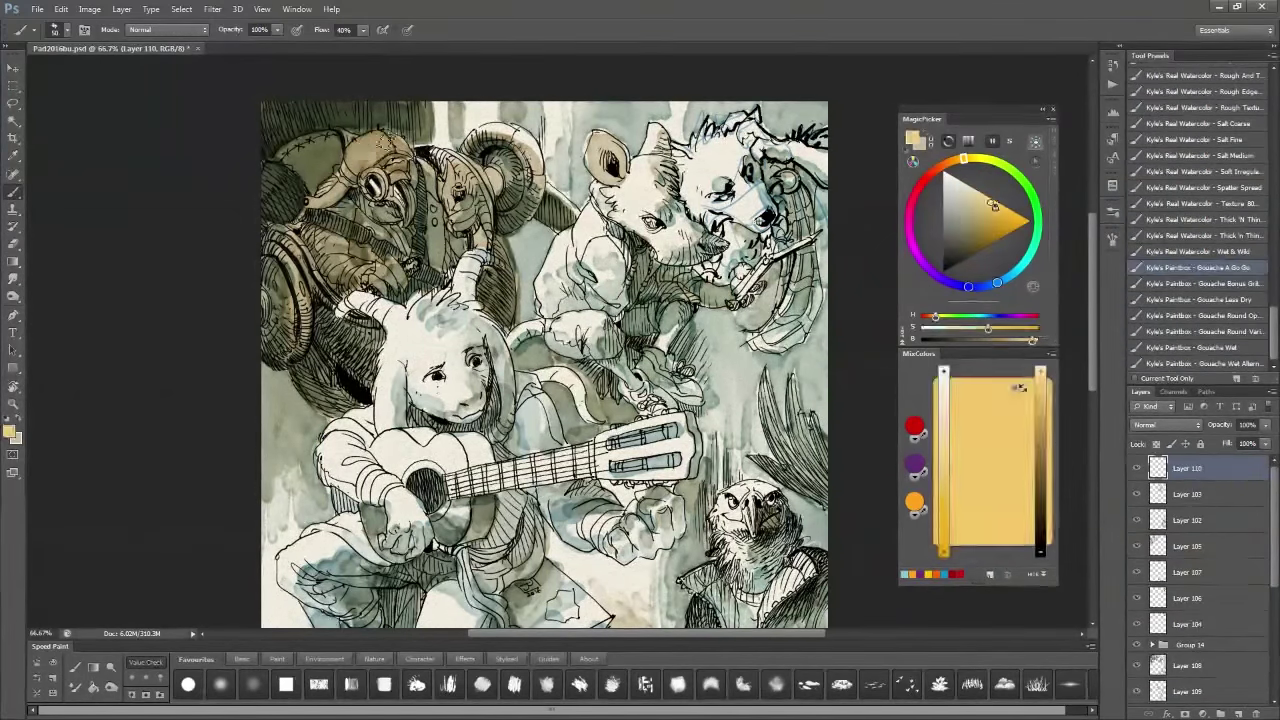
key(ctrl+1)
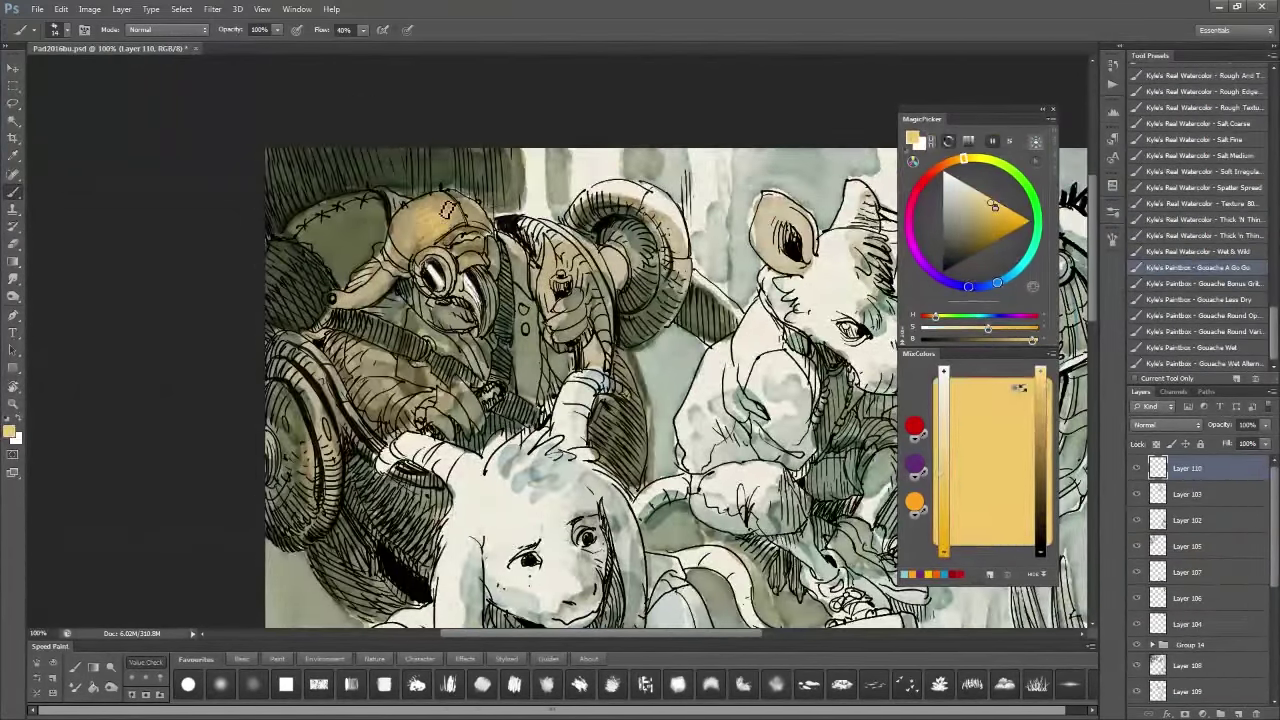
key(x)
drag(432, 288, 450, 312)
key(x)
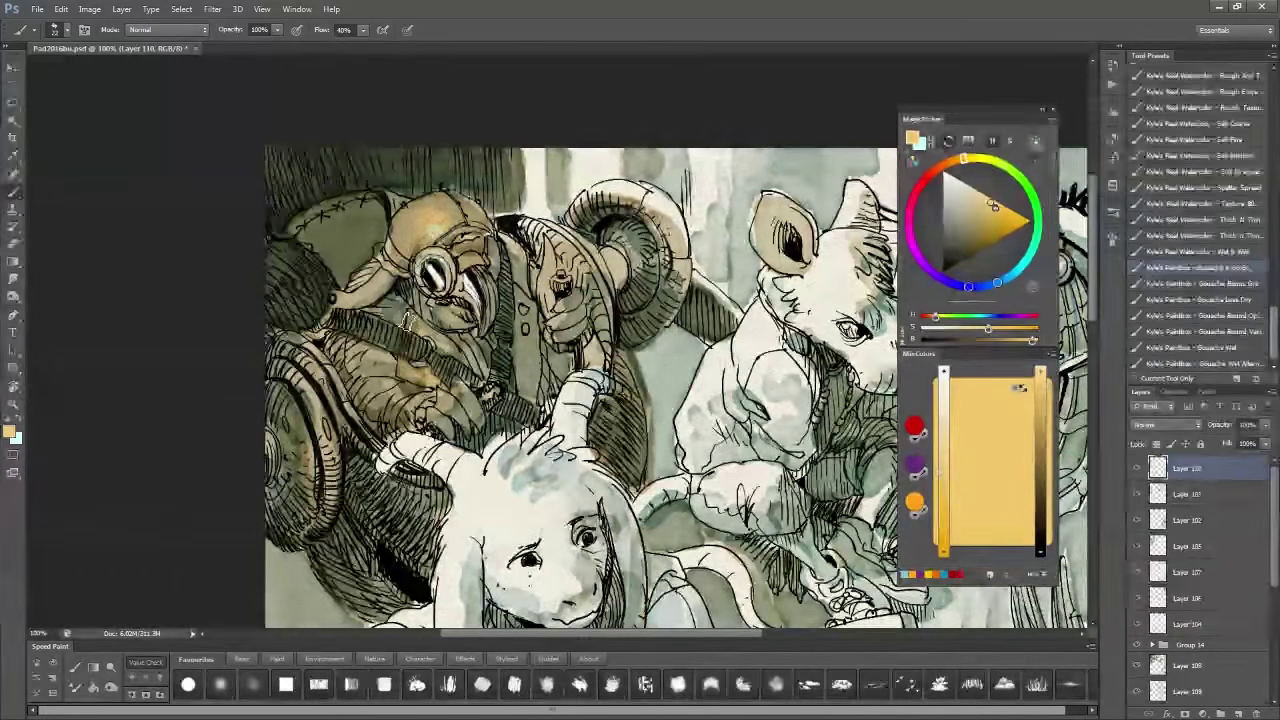
alt+shift+right_click(400, 129)
key(x)
key(x)
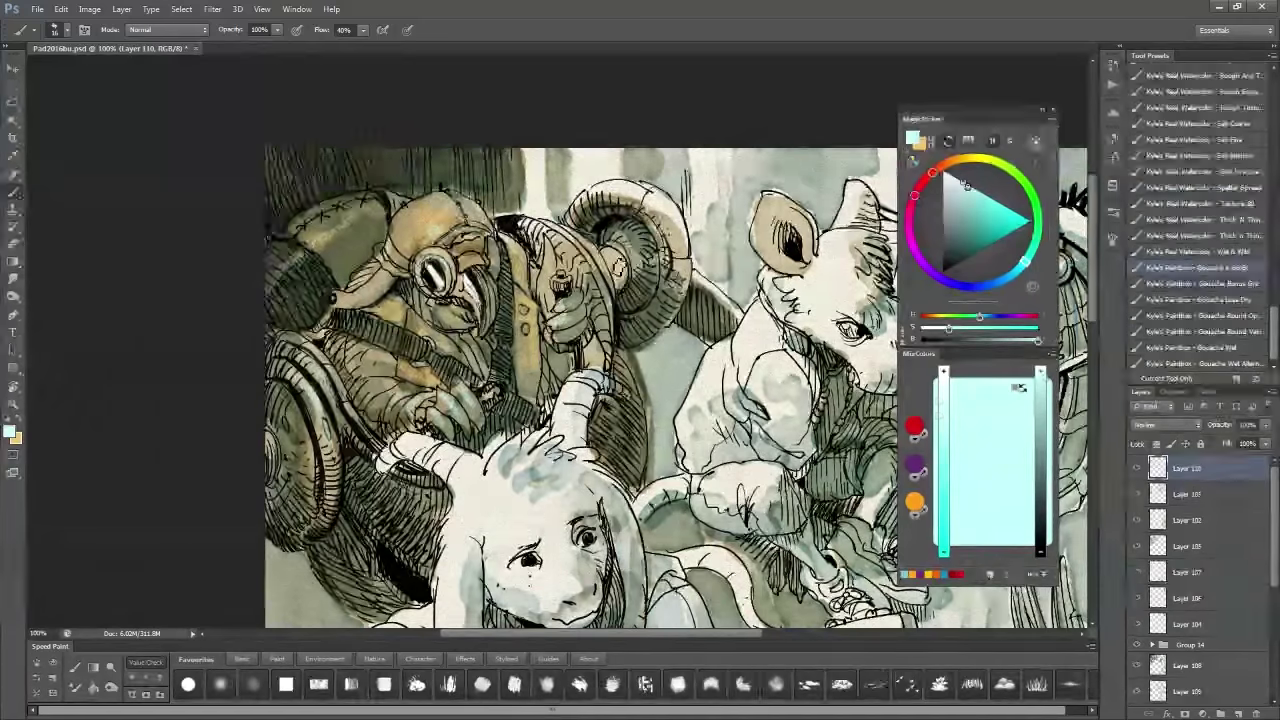
Step: Group the ink layers as "Inks" and set up the 80 Irregular watercolour brush on Layer 108 with a tan colour
scroll(1200, 220, up, 5)
click(1205, 175)
click(1187, 665)
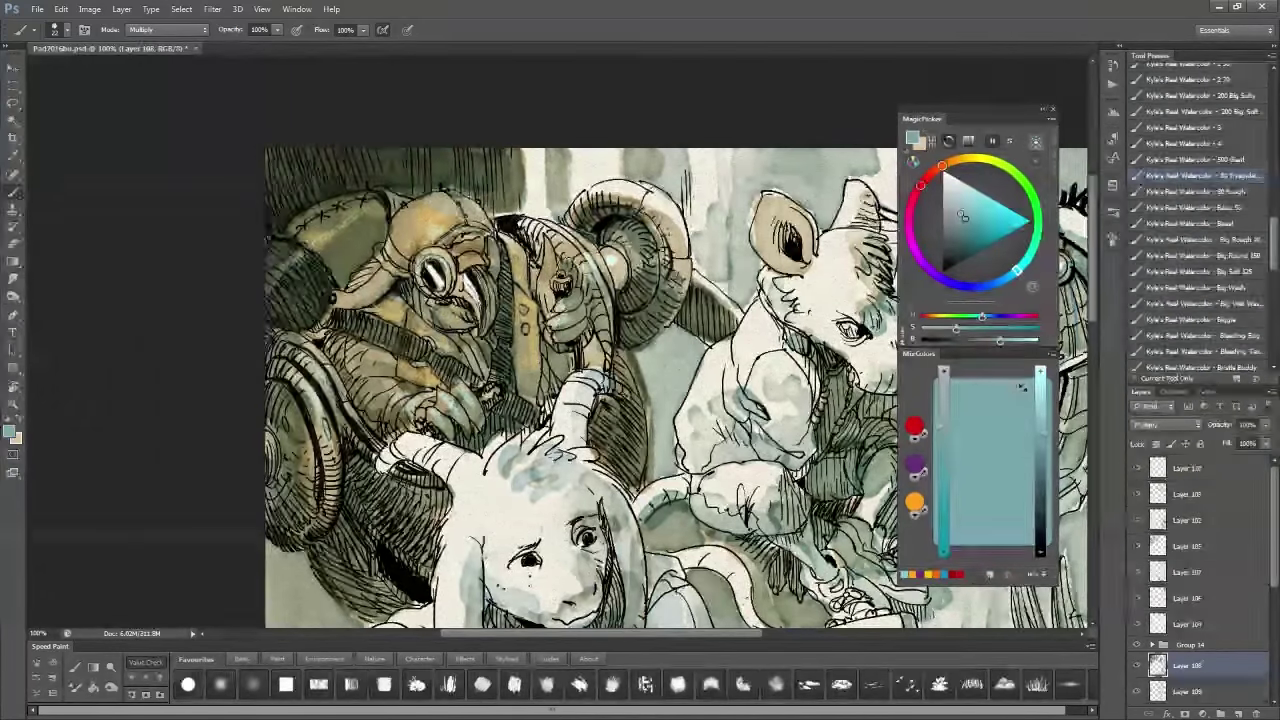
key(x)
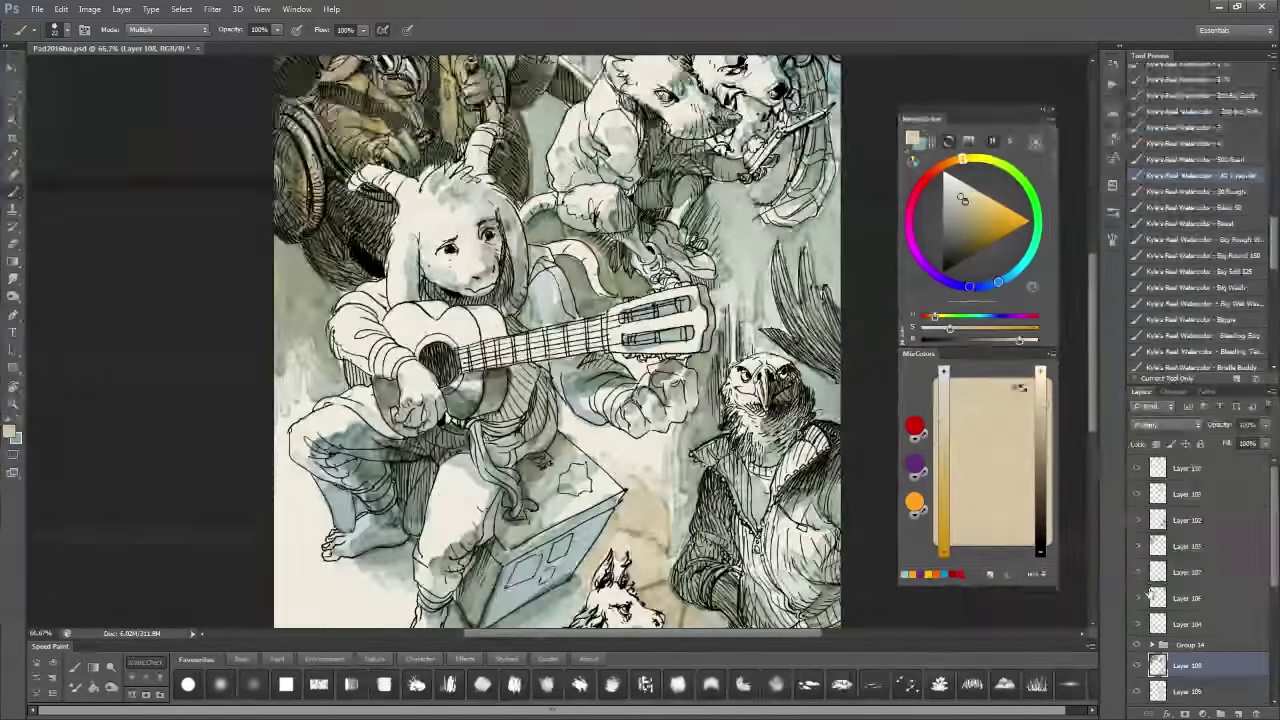
click(1191, 489)
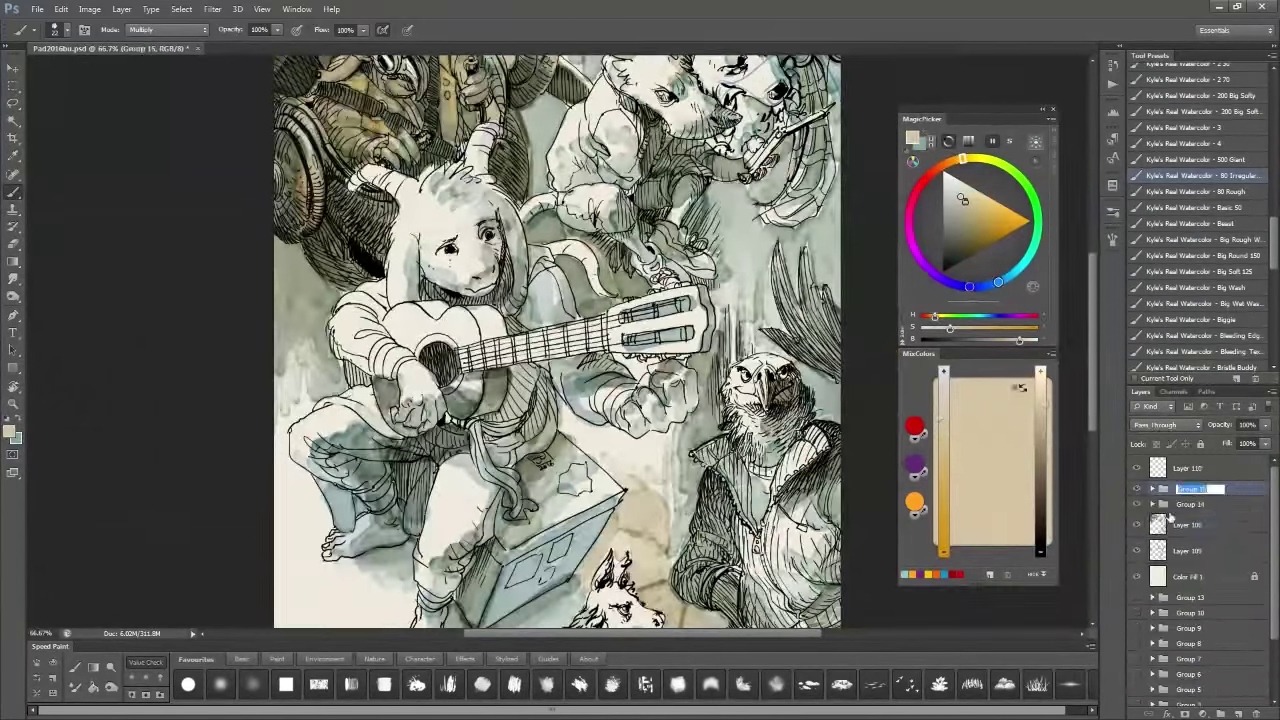
text(Inks)
click(1187, 524)
key(x)
key(x)
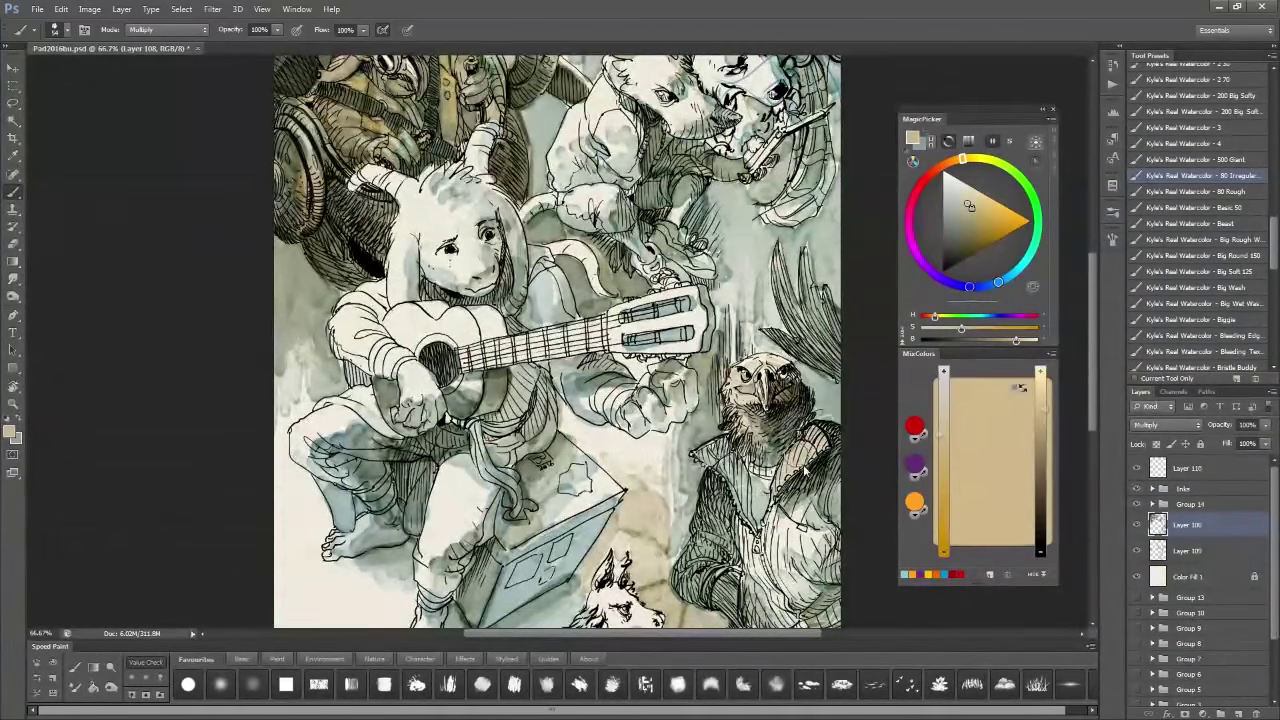
Step: Wash the eagle's head and jacket in tan on Layer 108
drag(720, 400, 650, 245)
key(x)
drag(480, 300, 445, 405)
key(x)
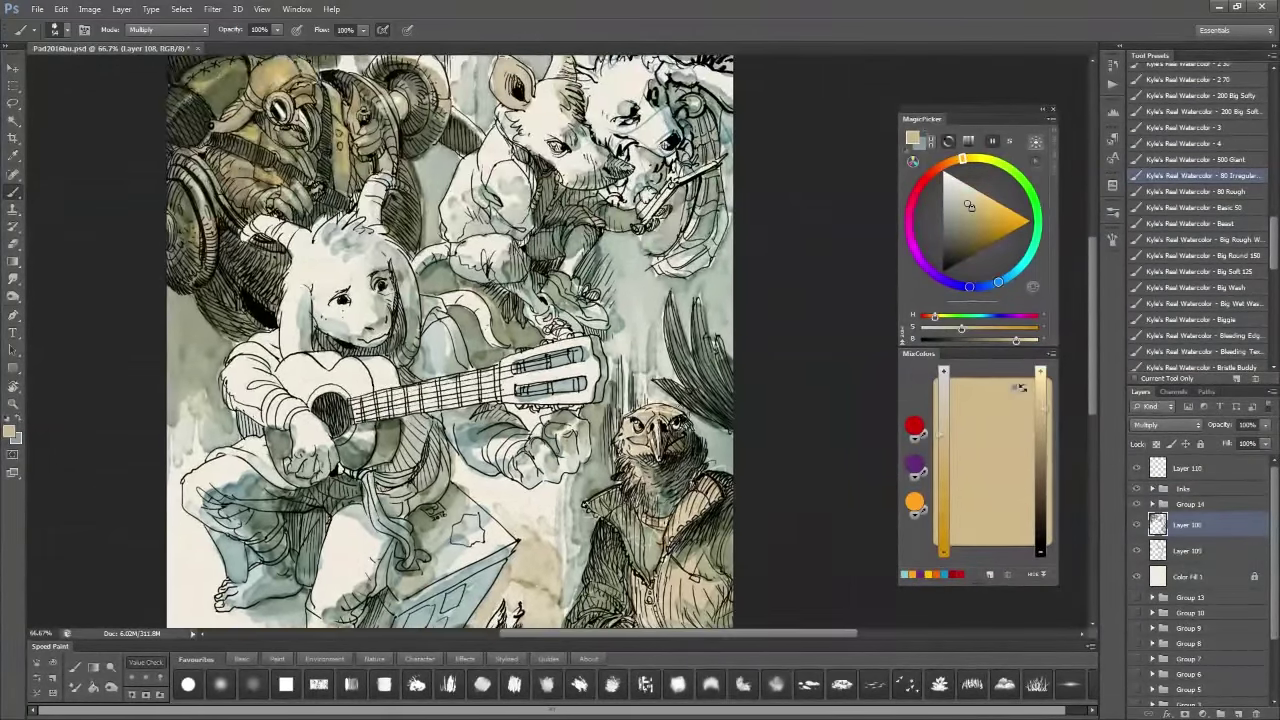
Step: Wash the rat's head and shirt in yellowish tan and its trousers in blue-grey on Layer 108
drag(450, 300, 457, 495)
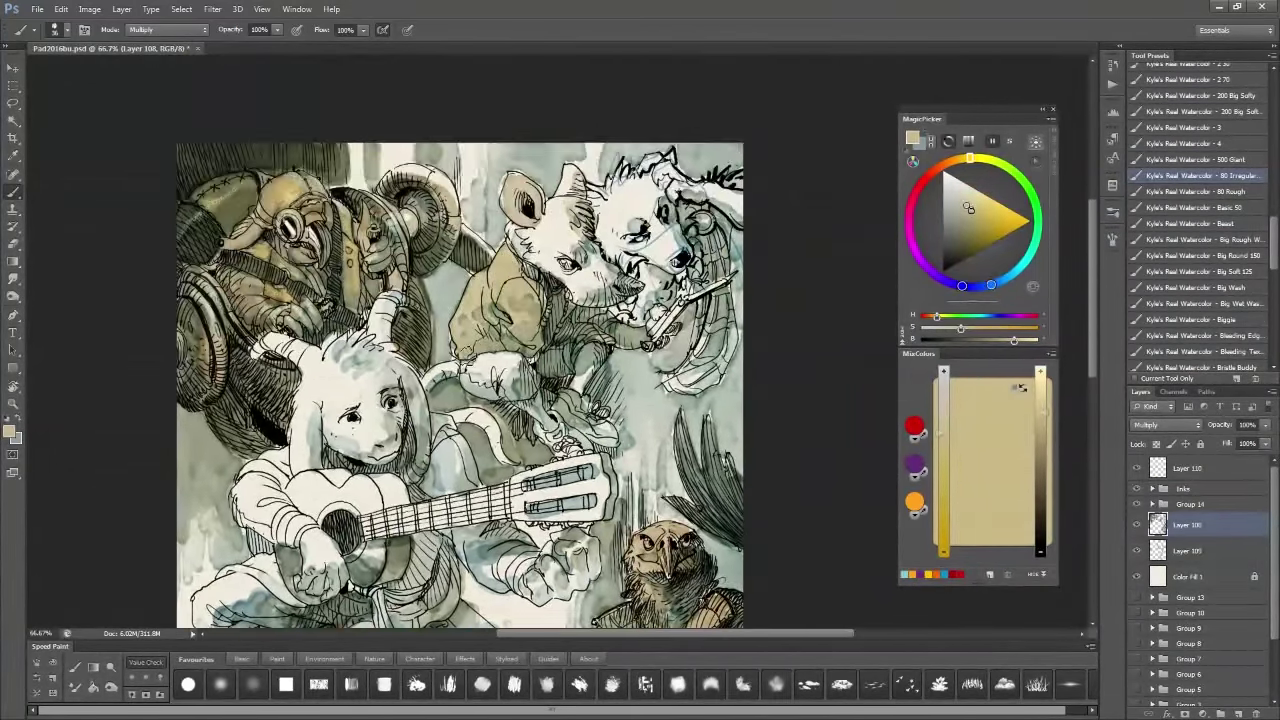
key(x)
key(x)
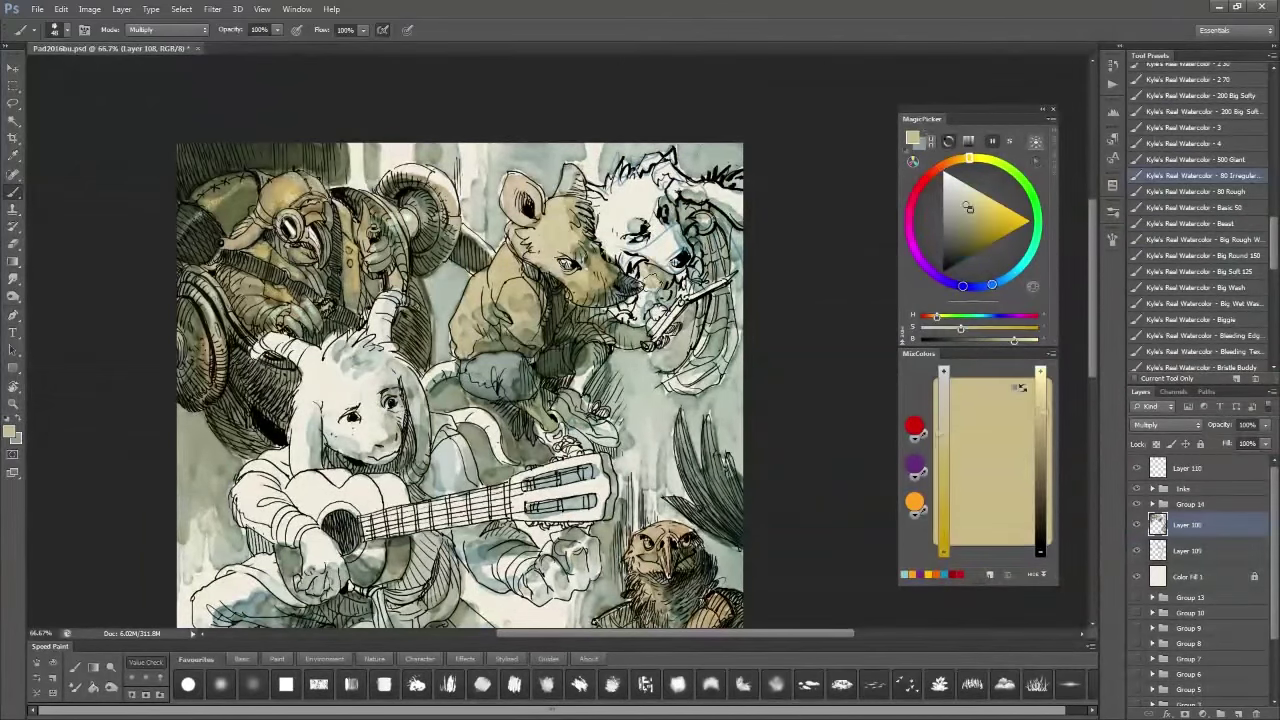
key(x)
Step: Wash the guitarist's face, sleeves and trousers in tan on a new layer in Group 14 and soften the wash edges
mouse_move(450, 400)
mouse_down()
mouse_move(466, 290)
mouse_move(500, 195)
mouse_up()
key(ctrl+shift+alt+n)
key(x)
drag(245, 395, 310, 440)
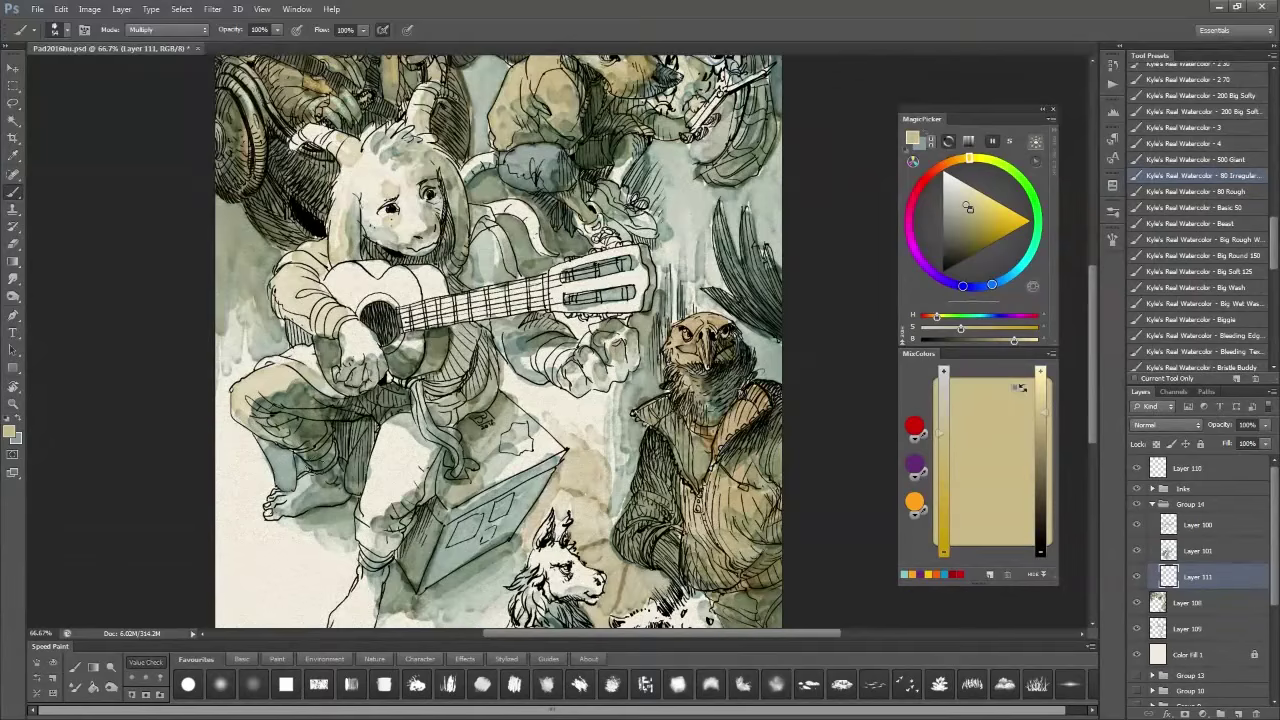
mouse_move(293, 213)
mouse_down()
mouse_move(321, 123)
mouse_move(278, 288)
mouse_up()
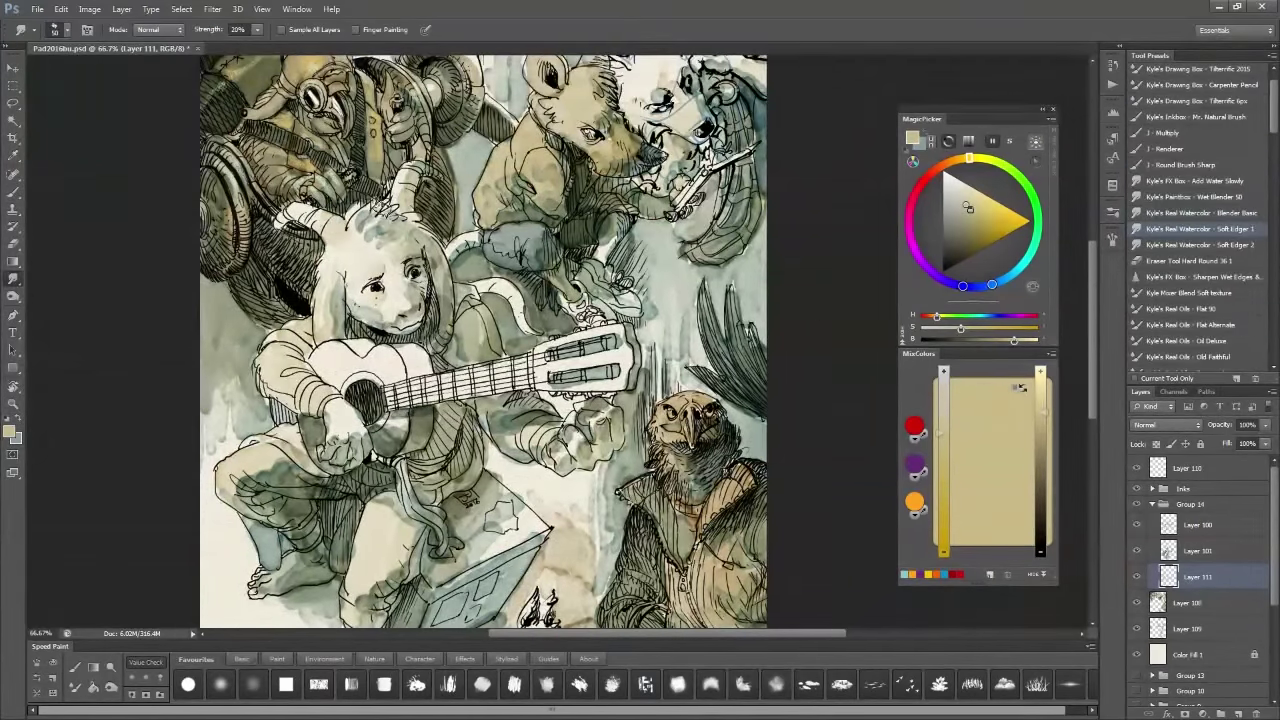
Step: Tint the guitar's body tan and the guitarist's sash blue-grey on the new layer in Group 14
key(x)
key(x)
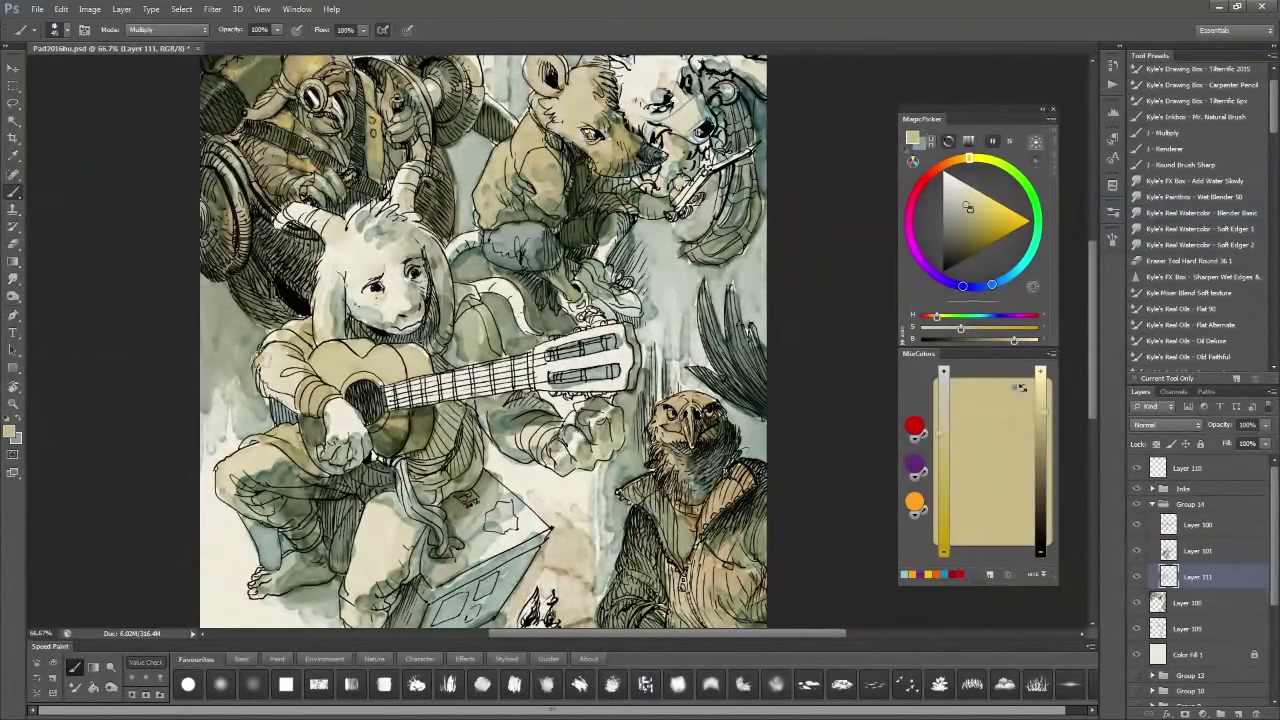
key(x)
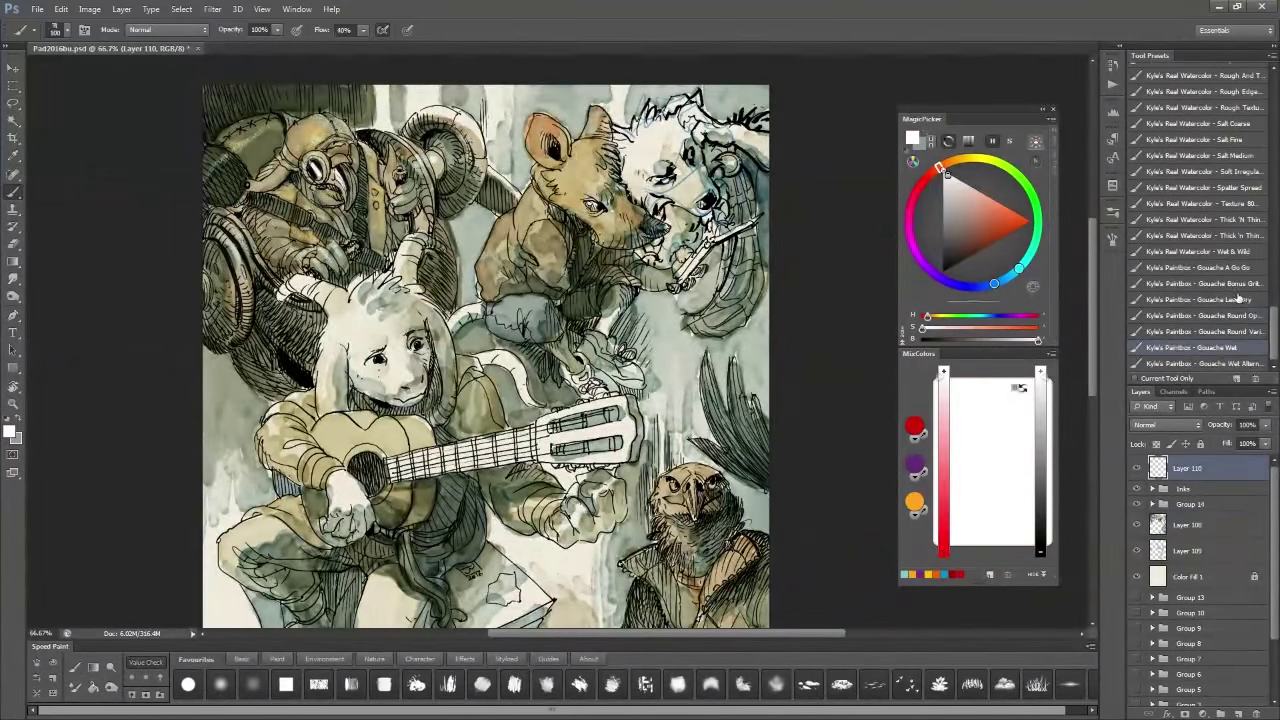
Step: Paint pale yellow and cyan gouache highlights on the rat and the eagle's head on Layer 110
click(1240, 298)
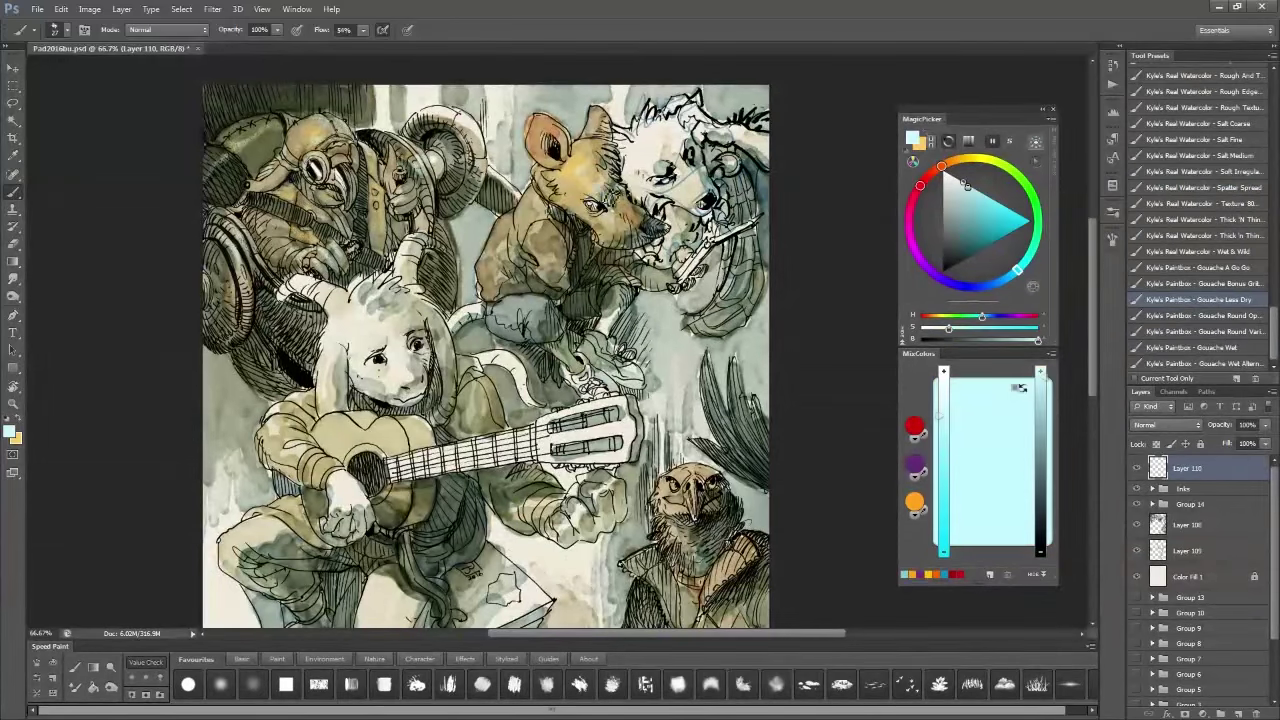
key(x)
key(x)
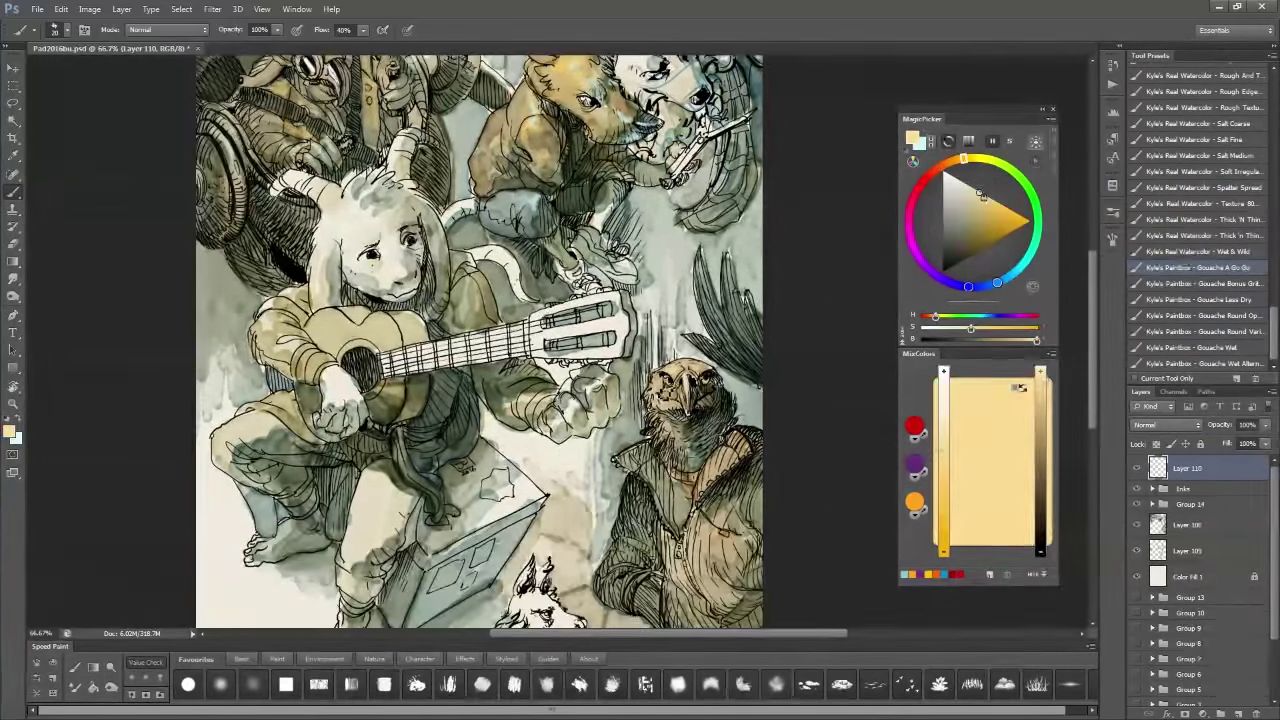
key(x)
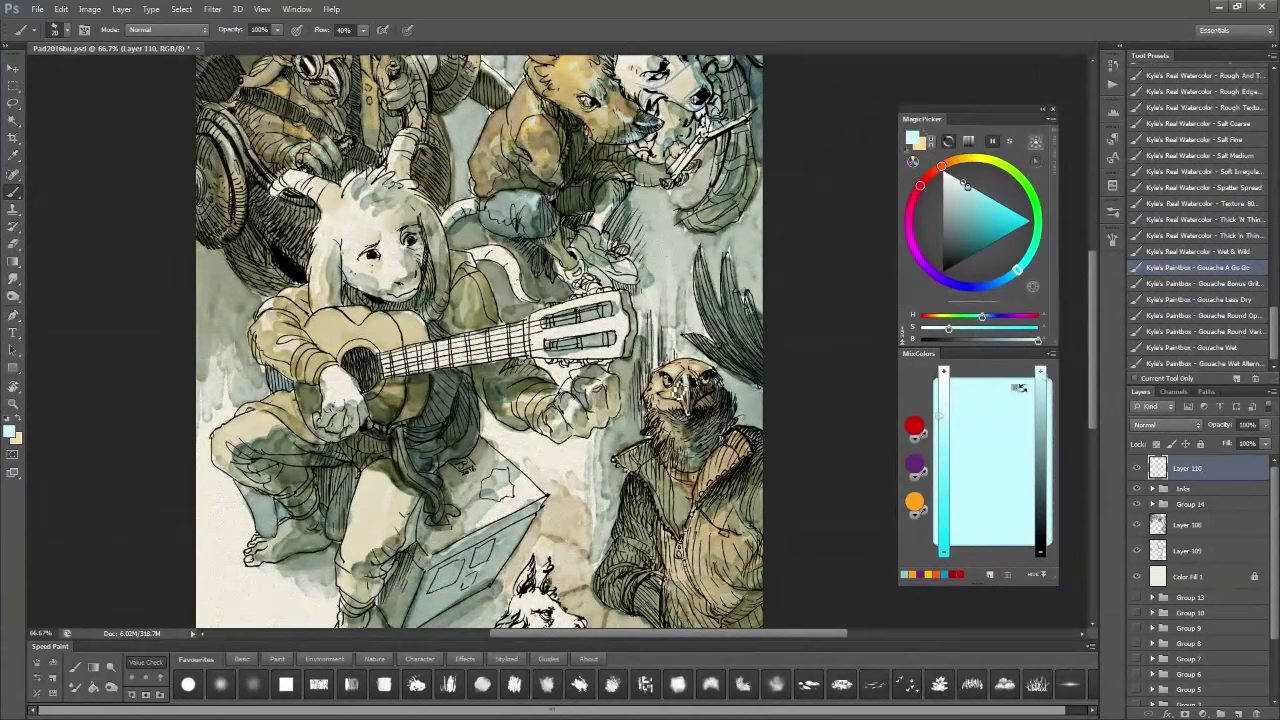
Step: Add white and pale yellow gouache highlights to the guitarist's head, sleeves and trousers on a new layer in Group 14
key(x)
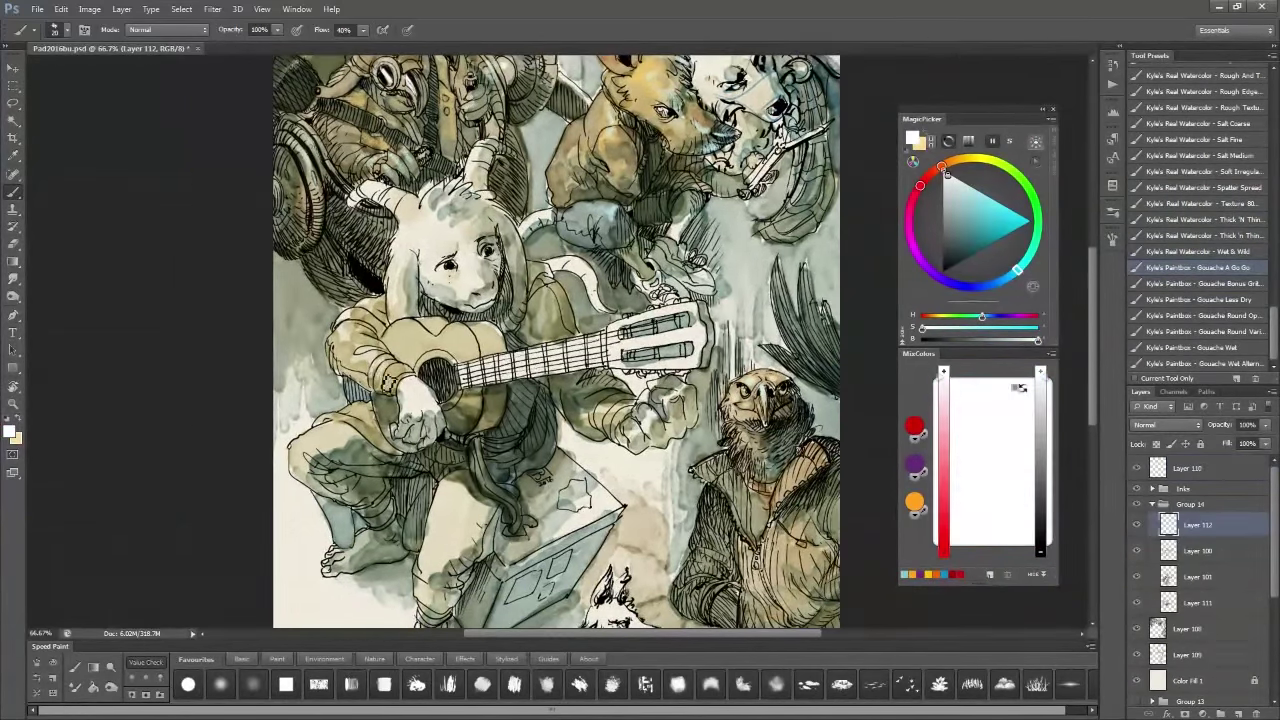
key(x)
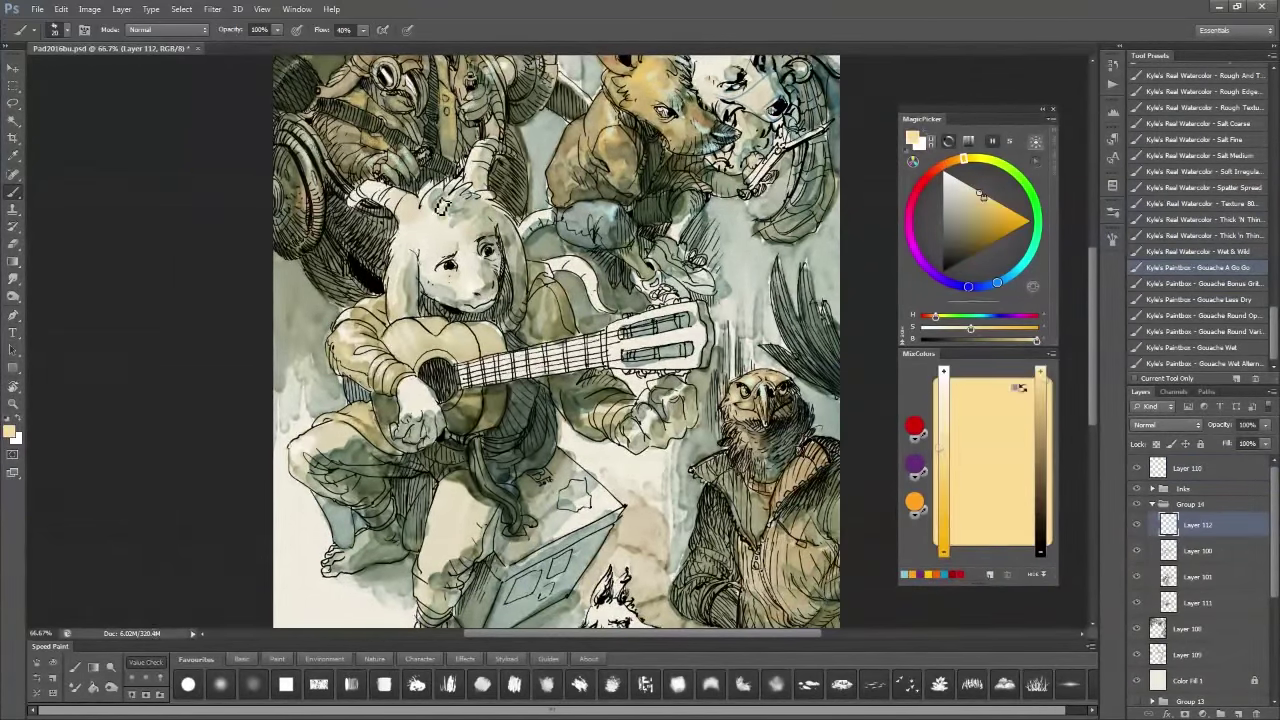
key(x)
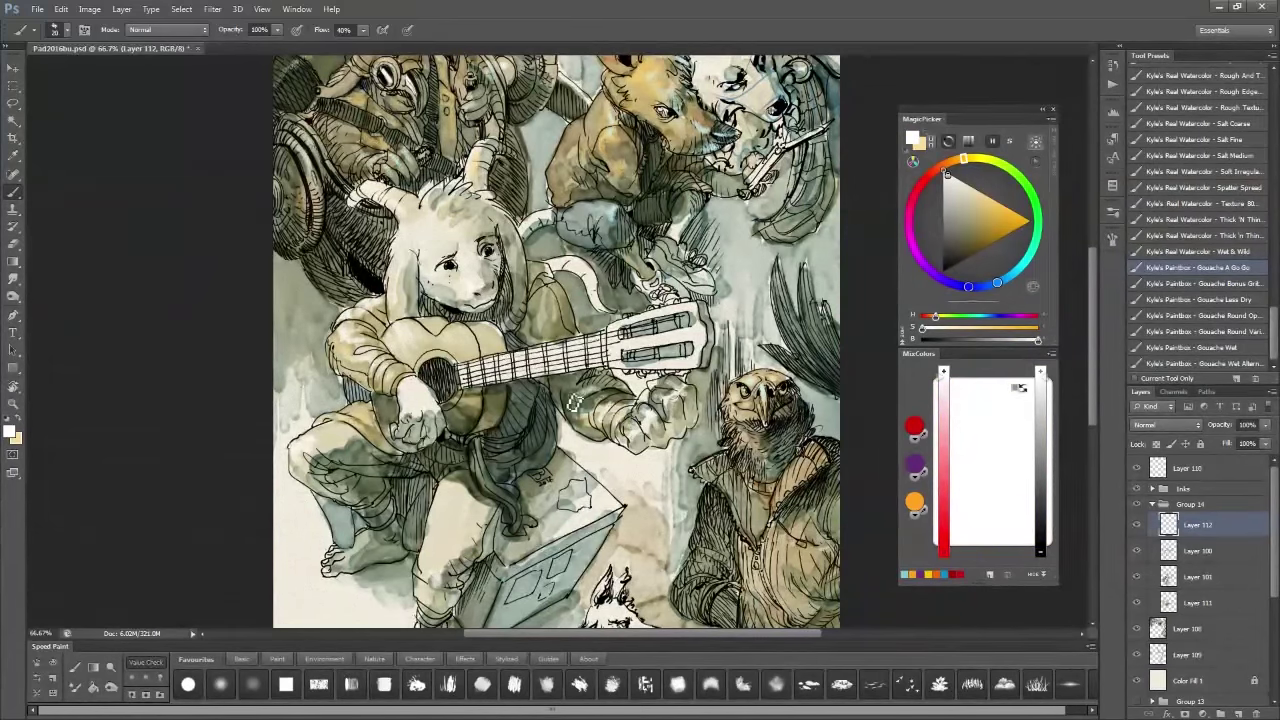
key(x)
scroll(556, 340, down, 3)
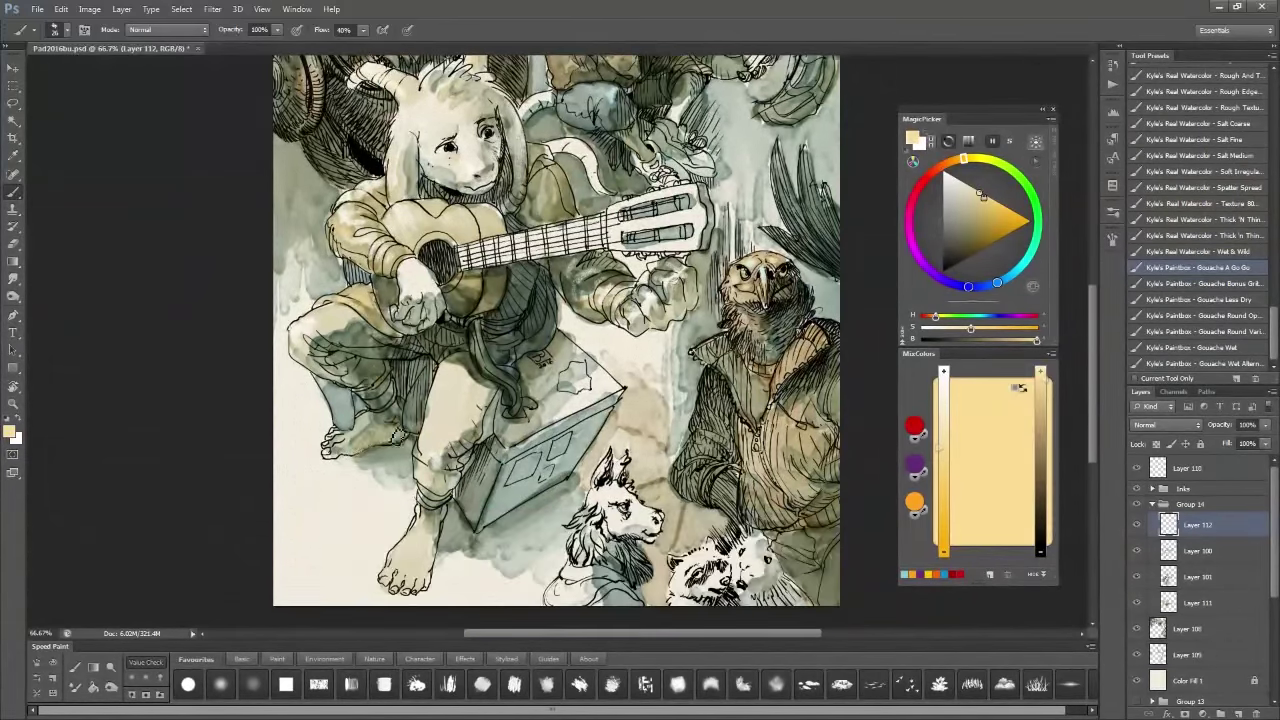
key(x)
key(x)
Step: Pick brown and teal tones and paint gouache accents on the eagle and its jacket on Layer 110
drag(907, 296, 853, 292)
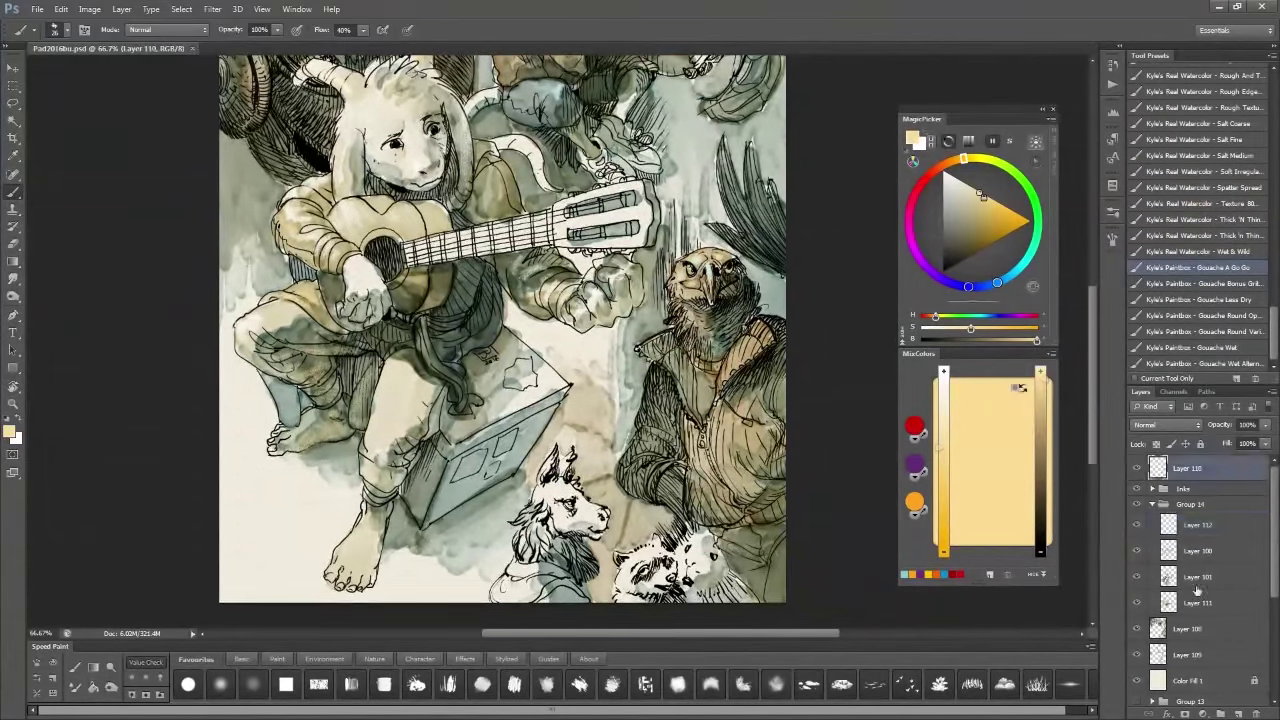
alt+click(750, 280)
key(x)
key(x)
key(x)
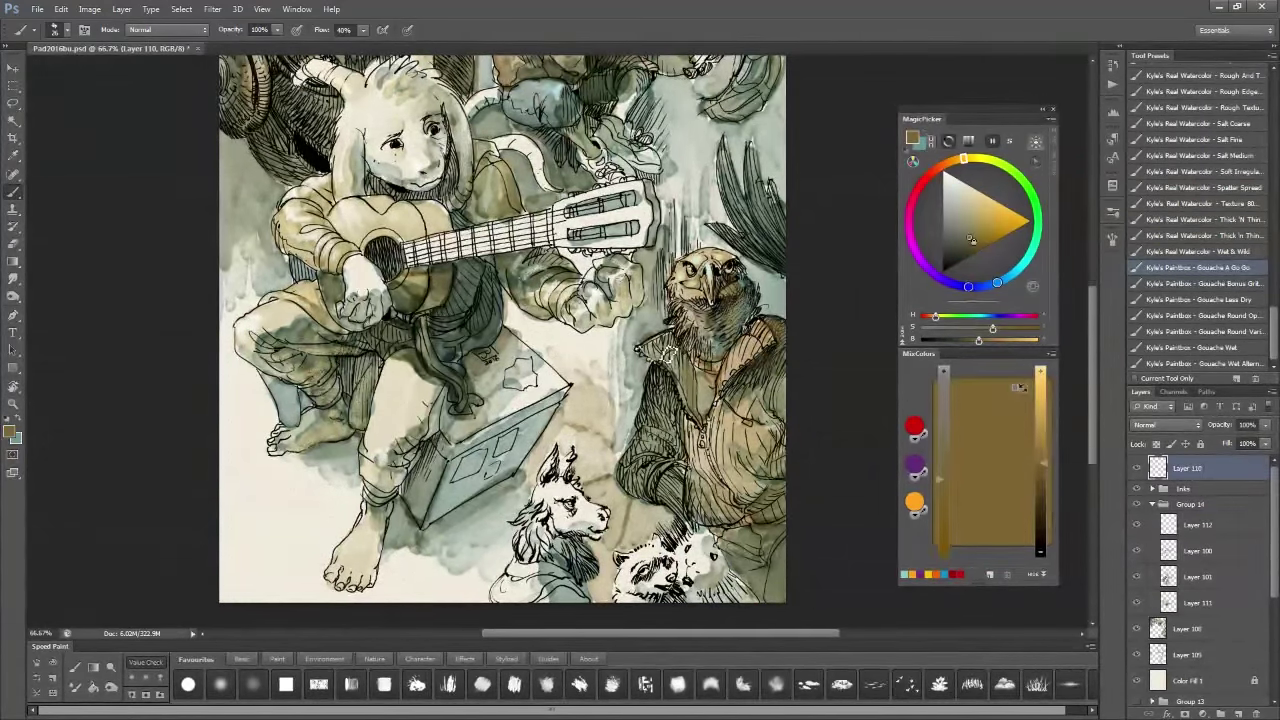